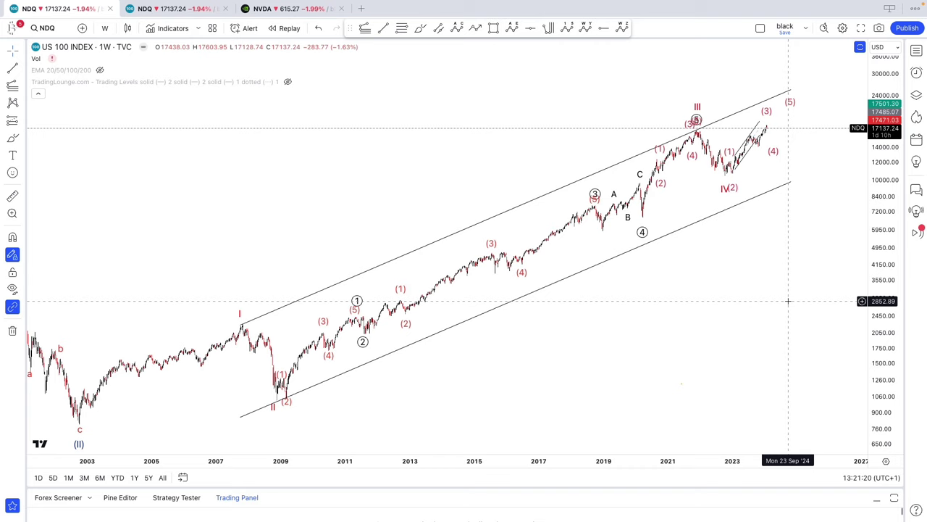
- Examine the full NDQ weekly chart back to the 1980s, including the long-term channel and the projected (III), (IV) and (V) labels
{"action": "scroll", "coordinate": [788, 300], "scroll_direction": "down", "scroll_amount": 6}
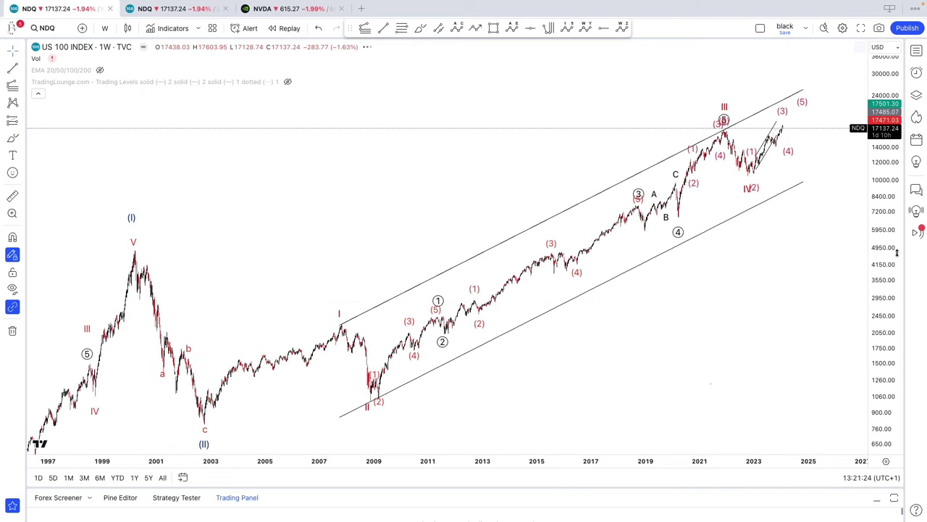
{"action": "left_click_drag", "start_coordinate": [887, 255], "coordinate": [874, 308]}
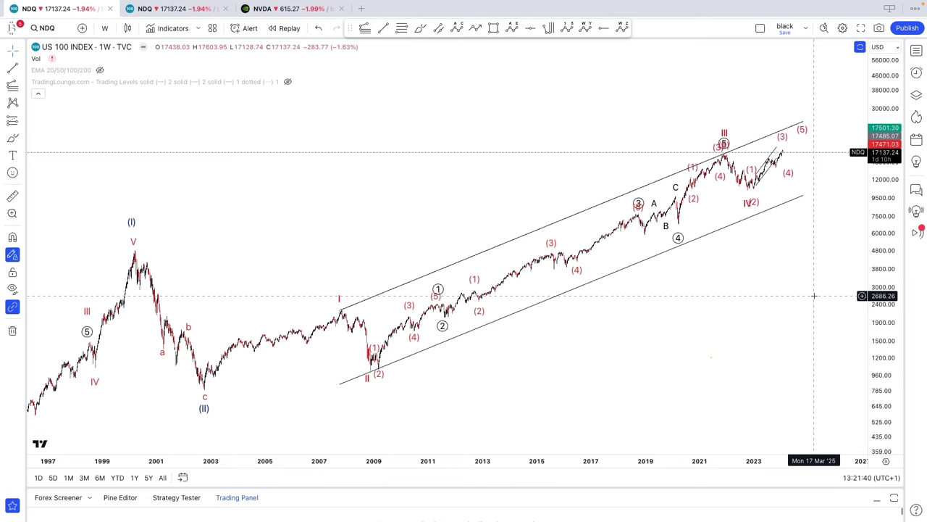
{"action": "scroll", "coordinate": [814, 295], "scroll_direction": "up", "scroll_amount": 3}
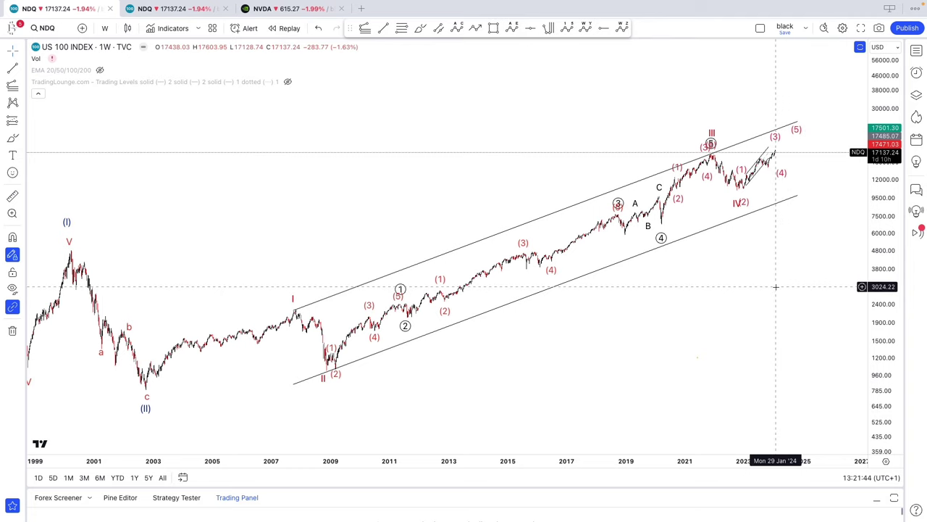
{"action": "left_click_drag", "start_coordinate": [777, 286], "coordinate": [792, 286]}
{"action": "scroll", "coordinate": [791, 286], "scroll_direction": "down", "scroll_amount": 5}
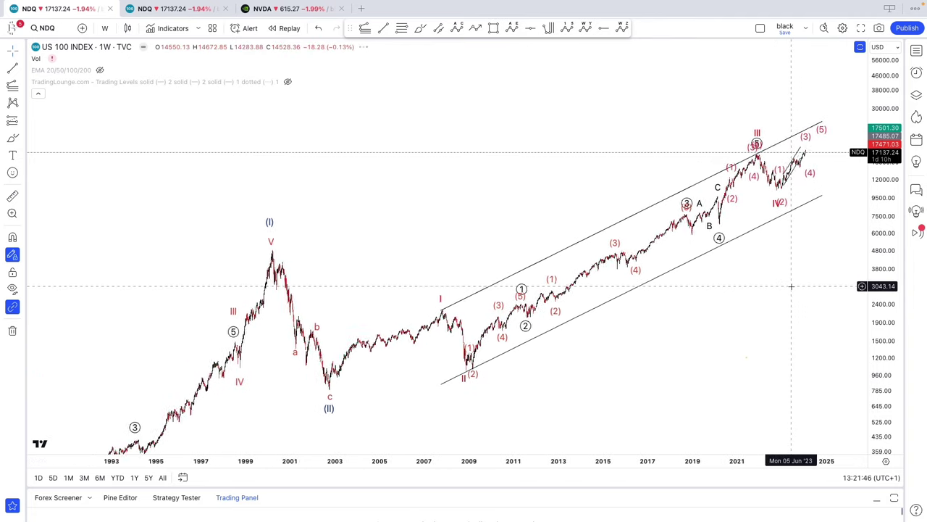
{"action": "scroll", "coordinate": [791, 286], "scroll_direction": "down", "scroll_amount": 5}
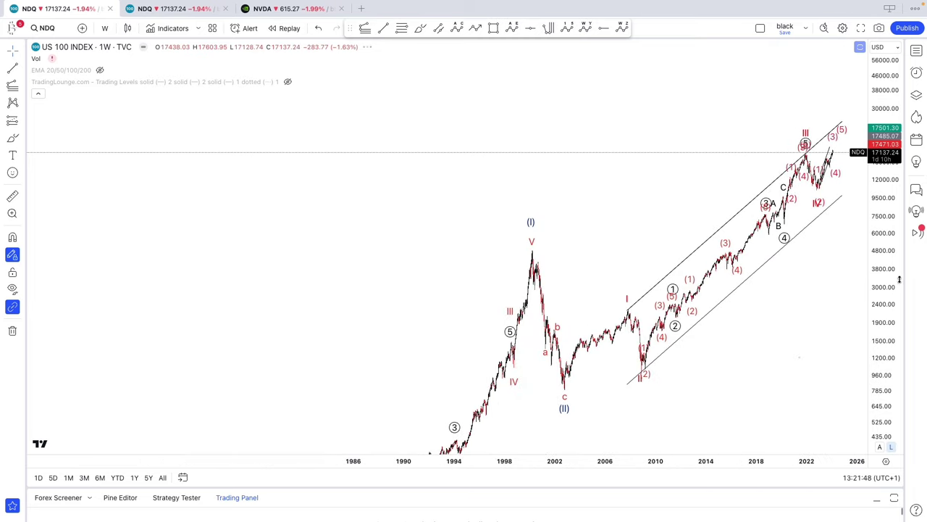
{"action": "left_click_drag", "start_coordinate": [758, 370], "coordinate": [648, 336]}
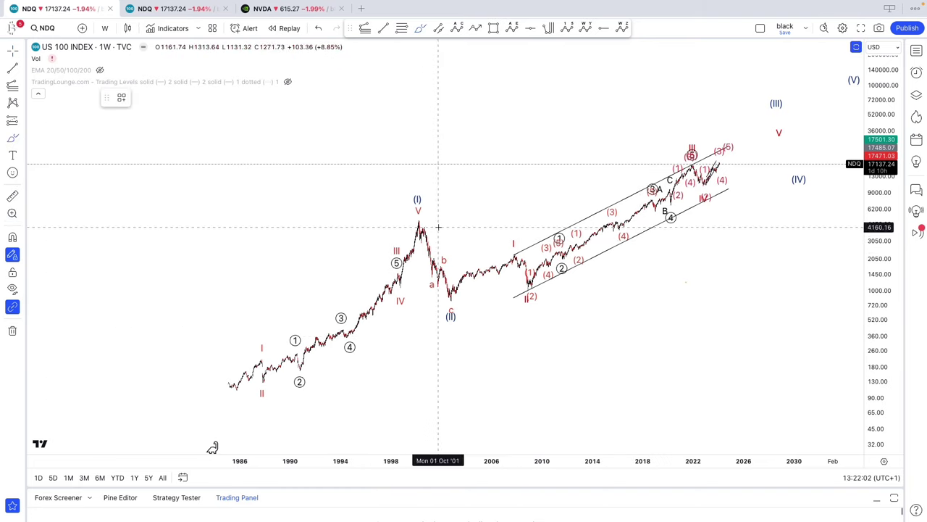
- Brush around the wave (II) decline and its label, and trace the rise to wave I and the drop to wave II
{"action": "mouse_move", "coordinate": [424, 220]}
{"action": "left_mouse_down"}
{"action": "mouse_move", "coordinate": [446, 308]}
{"action": "mouse_move", "coordinate": [435, 239]}
{"action": "mouse_move", "coordinate": [420, 219]}
{"action": "left_mouse_up"}
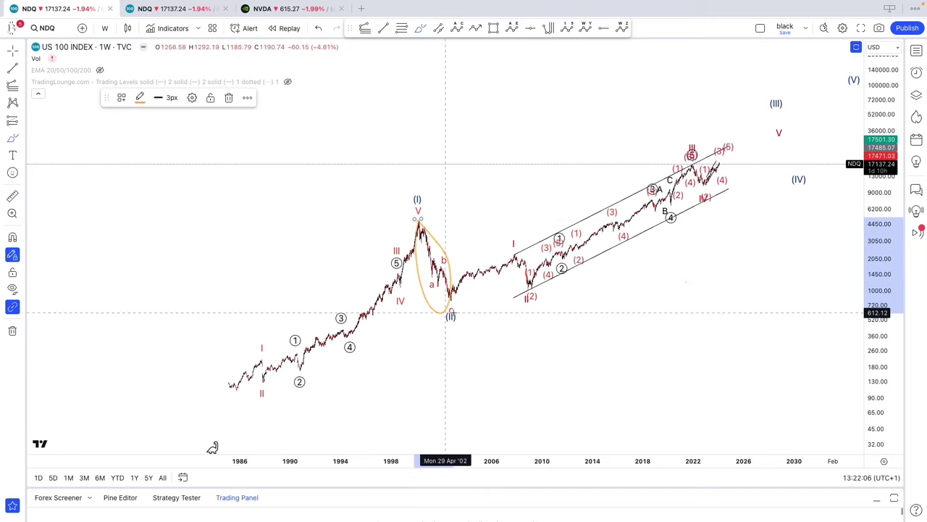
{"action": "mouse_move", "coordinate": [448, 310]}
{"action": "left_mouse_down"}
{"action": "mouse_move", "coordinate": [439, 317]}
{"action": "mouse_move", "coordinate": [464, 323]}
{"action": "mouse_move", "coordinate": [449, 314]}
{"action": "left_mouse_up"}
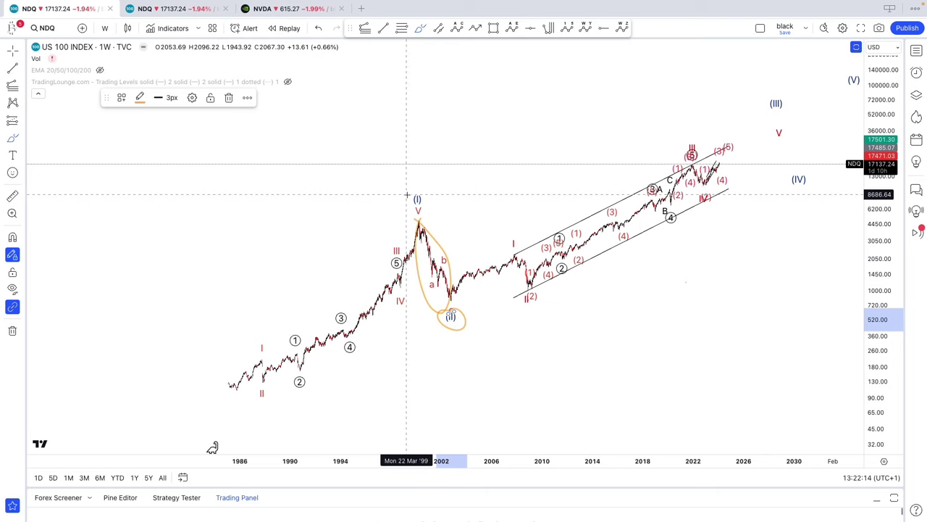
{"action": "mouse_move", "coordinate": [431, 245]}
{"action": "left_mouse_down"}
{"action": "mouse_move", "coordinate": [452, 290]}
{"action": "mouse_move", "coordinate": [505, 250]}
{"action": "mouse_move", "coordinate": [532, 293]}
{"action": "left_mouse_up"}
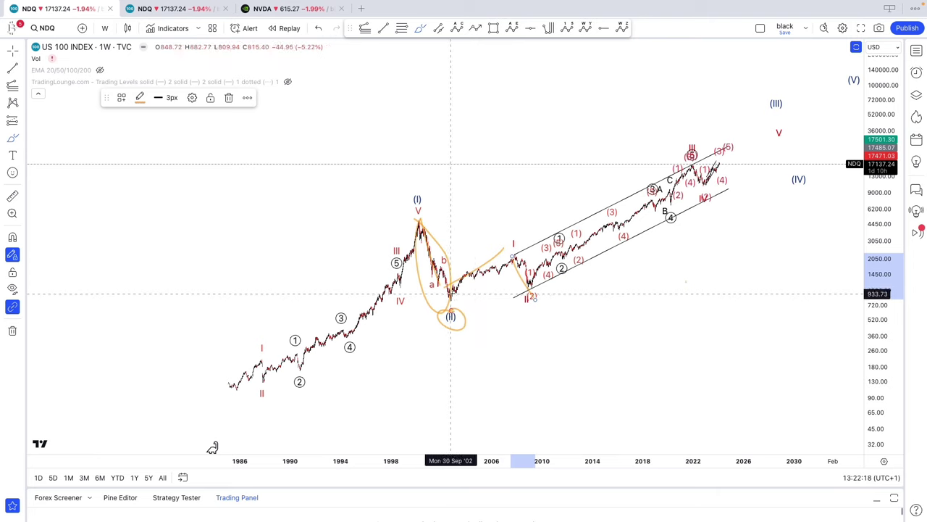
{"action": "left_click_drag", "start_coordinate": [450, 293], "coordinate": [534, 288]}
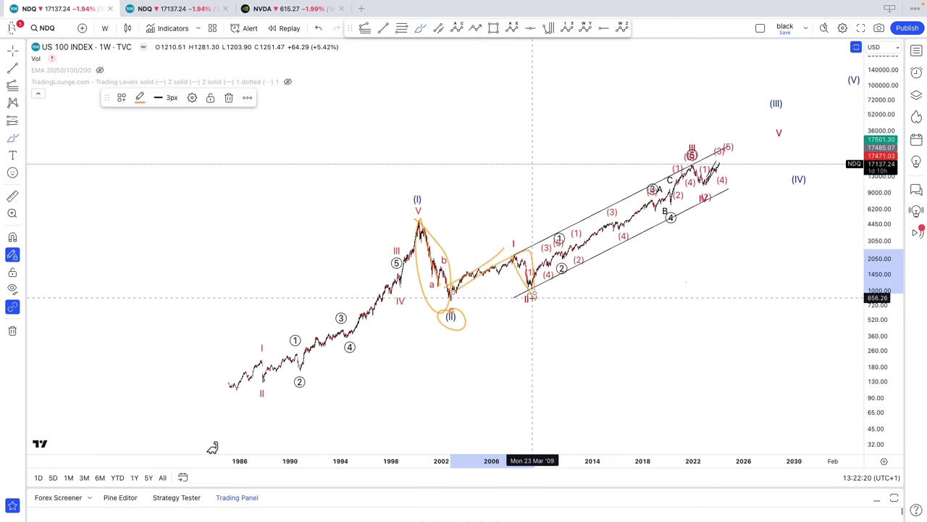
- Undo all the brush strokes drawn around the wave (II) decline and the wave I and II swings
{"action": "key", "text": "ctrl+z"}
{"action": "key", "text": "ctrl+z"}
{"action": "key", "text": "ctrl+z"}
{"action": "key", "text": "ctrl+z"}
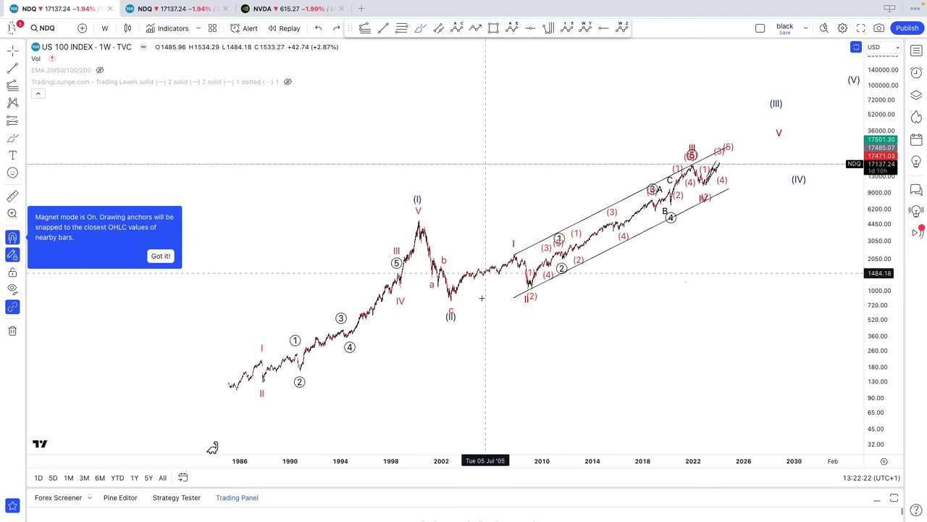
{"action": "key", "text": "ctrl+z"}
- Trace the advance from wave (II) to I and the fall to II with the brush, and undo the strokes
{"action": "scroll", "coordinate": [478, 312], "scroll_direction": "up", "scroll_amount": 2}
{"action": "mouse_move", "coordinate": [515, 331]}
{"action": "left_mouse_down"}
{"action": "mouse_move", "coordinate": [592, 279]}
{"action": "mouse_move", "coordinate": [604, 324]}
{"action": "left_mouse_up"}
{"action": "scroll", "coordinate": [604, 325], "scroll_direction": "up", "scroll_amount": 1}
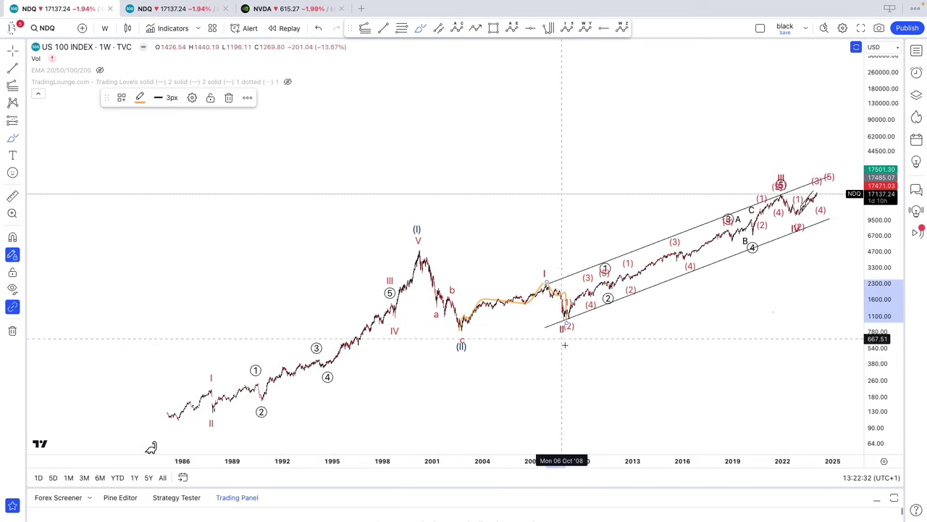
{"action": "key", "text": "ctrl+z"}
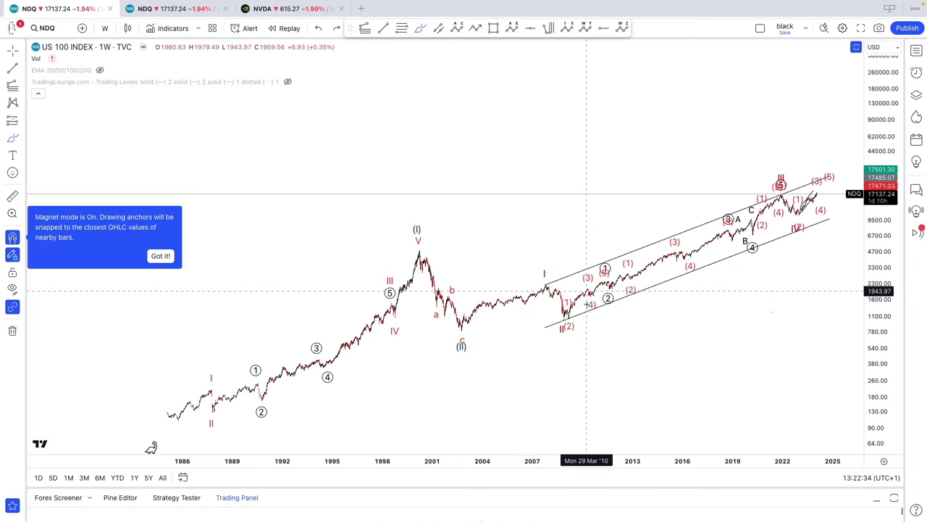
- Examine the red I–V wave count with its projected wave V and the blue (III), (IV) and (V) targets
{"action": "scroll", "coordinate": [189, 130], "scroll_direction": "down", "scroll_amount": 2}
{"action": "left_click_drag", "start_coordinate": [585, 184], "coordinate": [485, 166]}
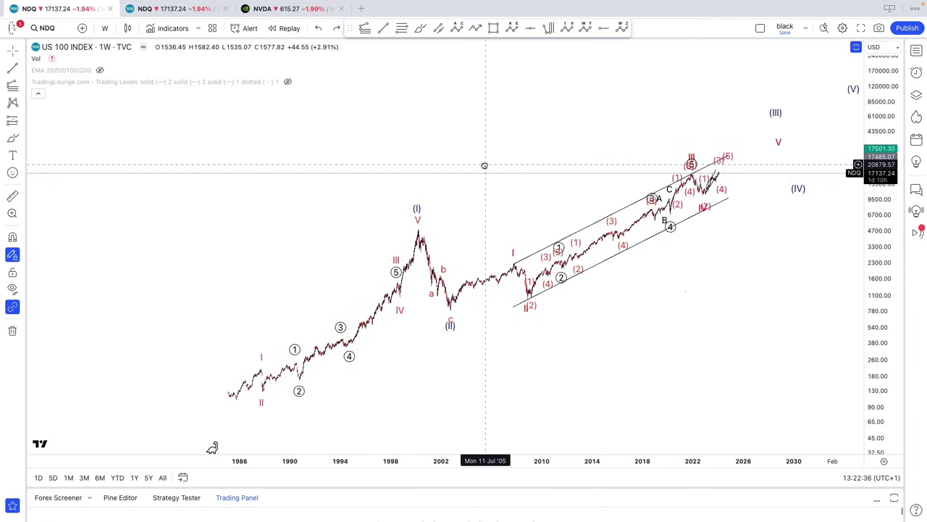
{"action": "left_click", "coordinate": [686, 165]}
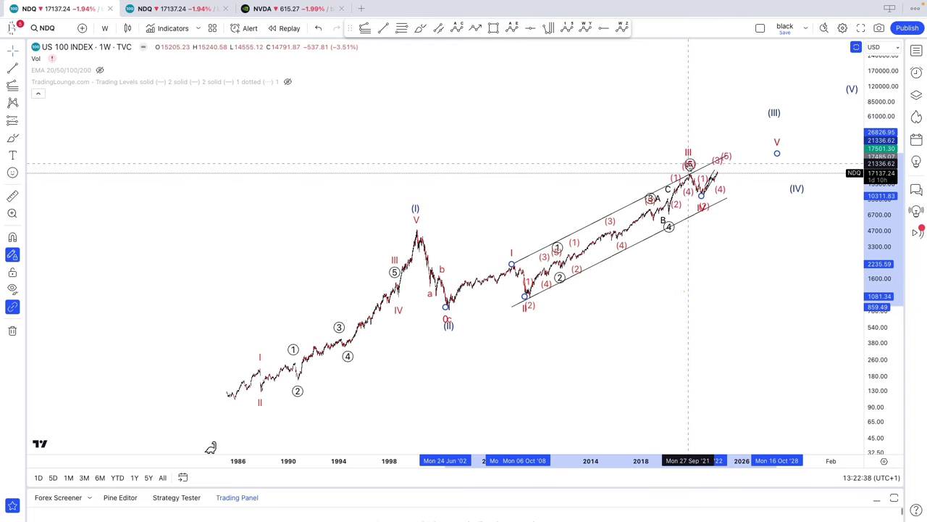
{"action": "left_click", "coordinate": [621, 164]}
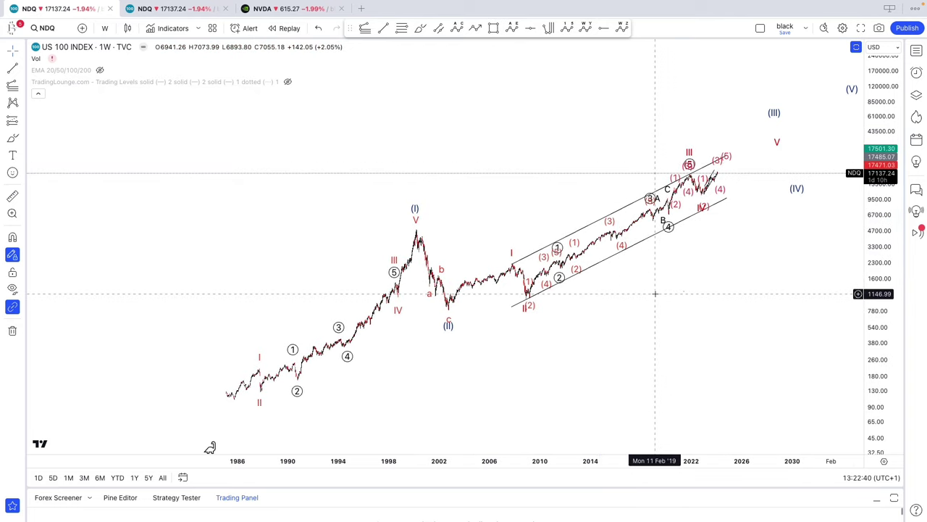
{"action": "scroll", "coordinate": [656, 293], "scroll_direction": "up", "scroll_amount": 1}
{"action": "scroll", "coordinate": [754, 300], "scroll_direction": "up", "scroll_amount": 3}
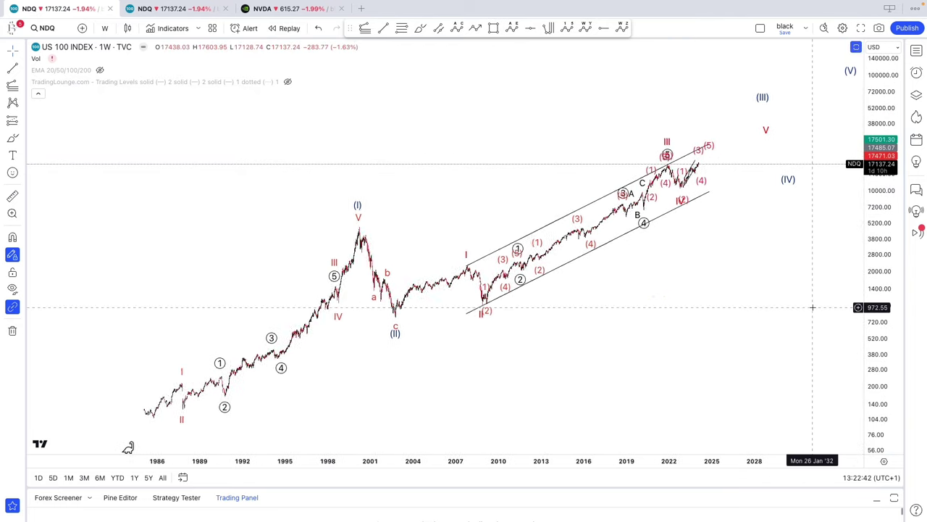
{"action": "scroll", "coordinate": [795, 303], "scroll_direction": "up", "scroll_amount": 2}
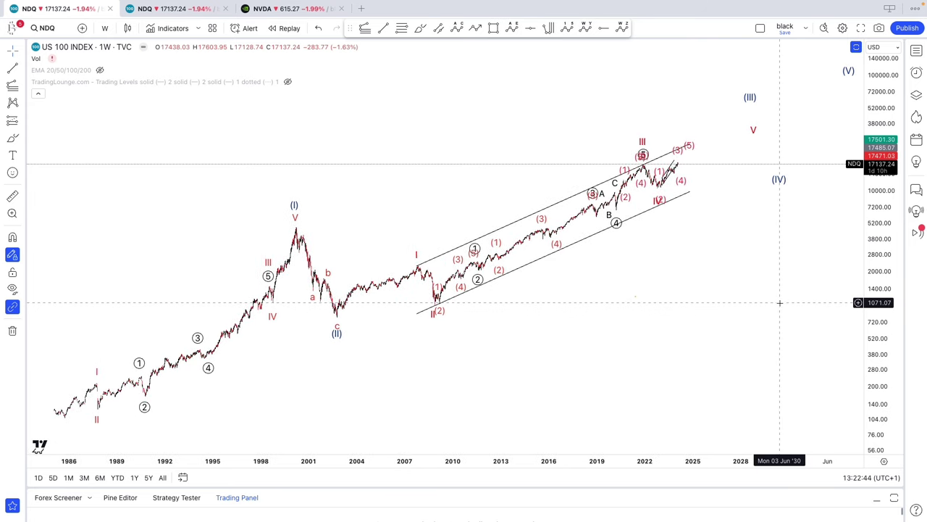
{"action": "scroll", "coordinate": [775, 302], "scroll_direction": "up", "scroll_amount": 4}
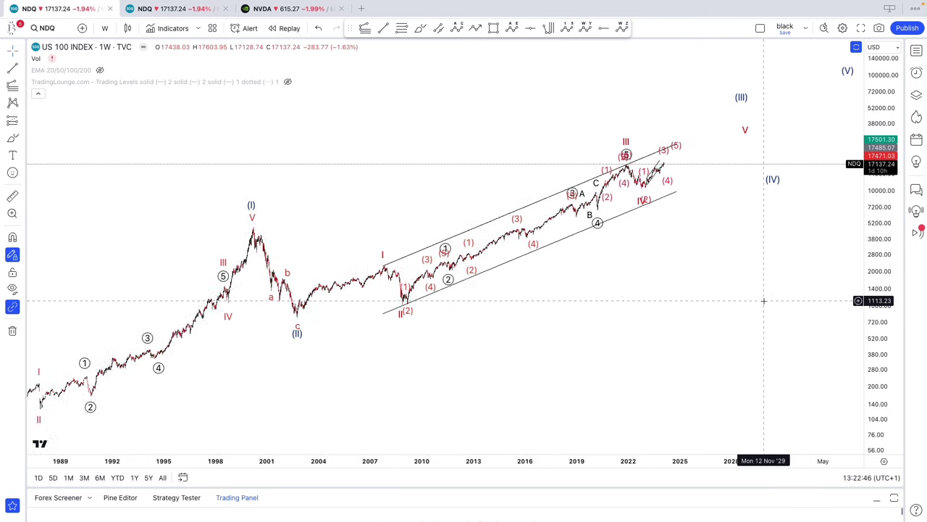
{"action": "scroll", "coordinate": [746, 304], "scroll_direction": "up", "scroll_amount": 3}
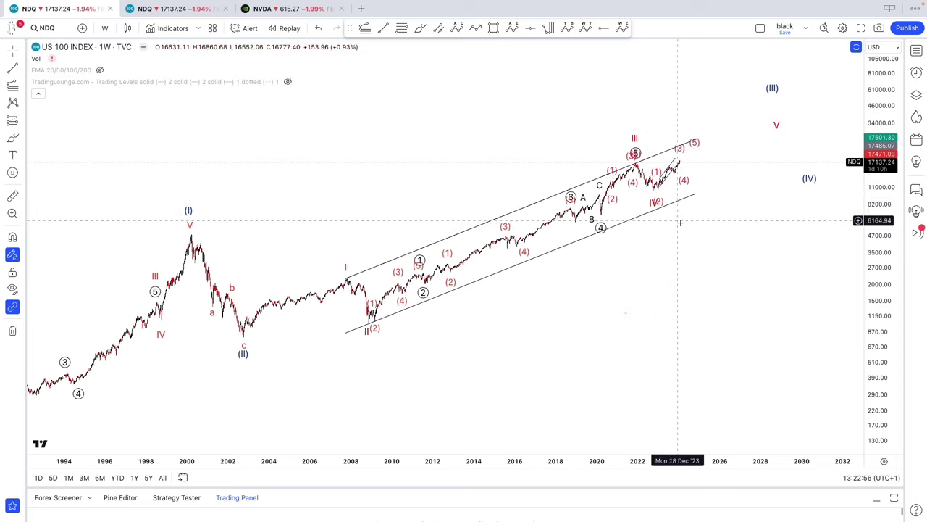
- Brush the swings from wave III to IV, up to the current price and down past (4), and undo the strokes
{"action": "left_click", "coordinate": [422, 28]}
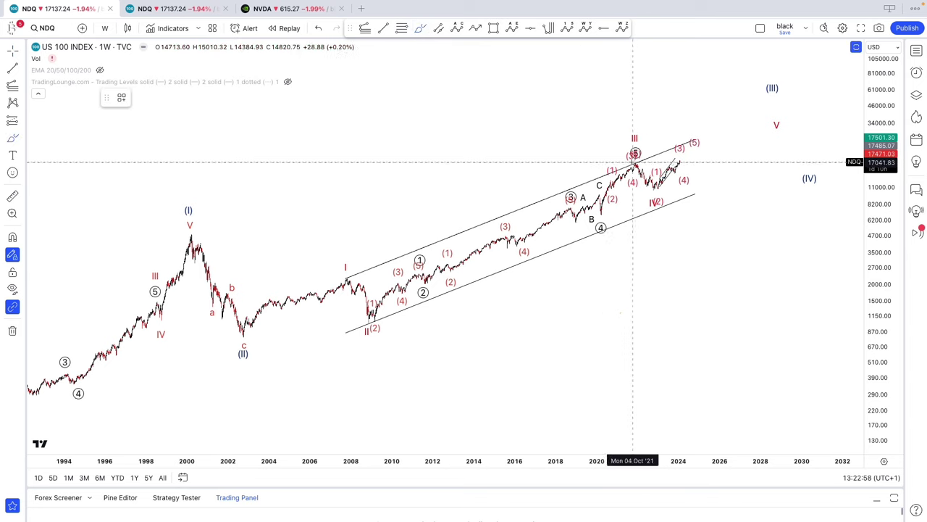
{"action": "mouse_move", "coordinate": [634, 164]}
{"action": "left_mouse_down"}
{"action": "mouse_move", "coordinate": [648, 189]}
{"action": "mouse_move", "coordinate": [677, 163]}
{"action": "left_mouse_up"}
{"action": "left_click_drag", "start_coordinate": [678, 161], "coordinate": [703, 194]}
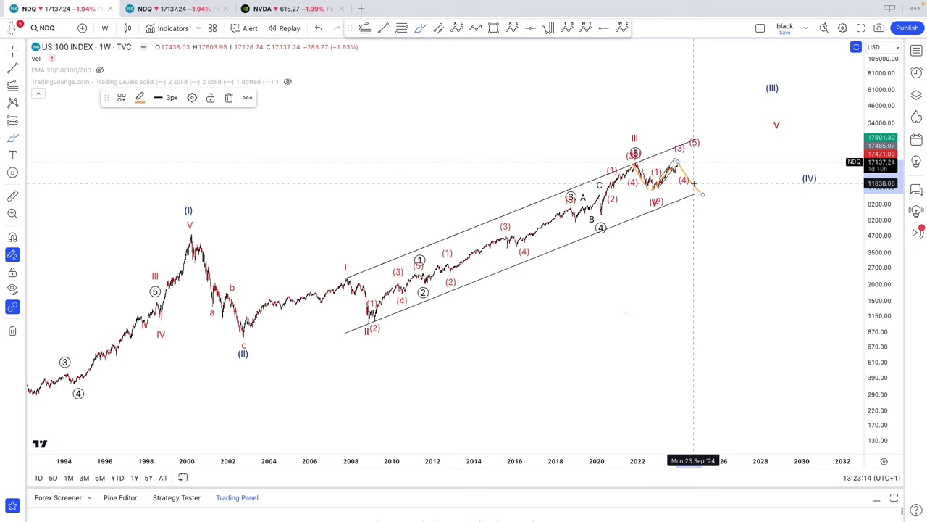
{"action": "key", "text": "ctrl+z"}
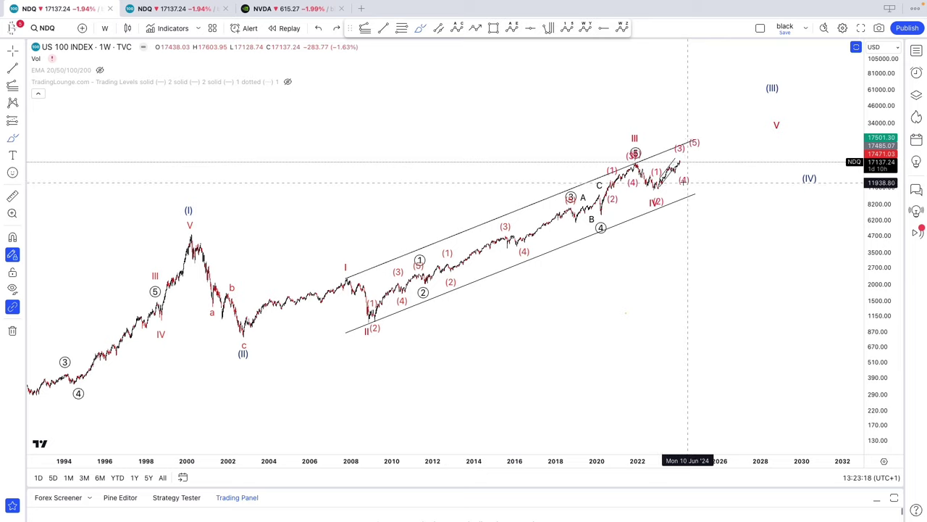
- Move the red wave count's IV point down to about 10077.73 and its projected V point back to about 2026
{"action": "scroll", "coordinate": [572, 213], "scroll_direction": "down", "scroll_amount": 2}
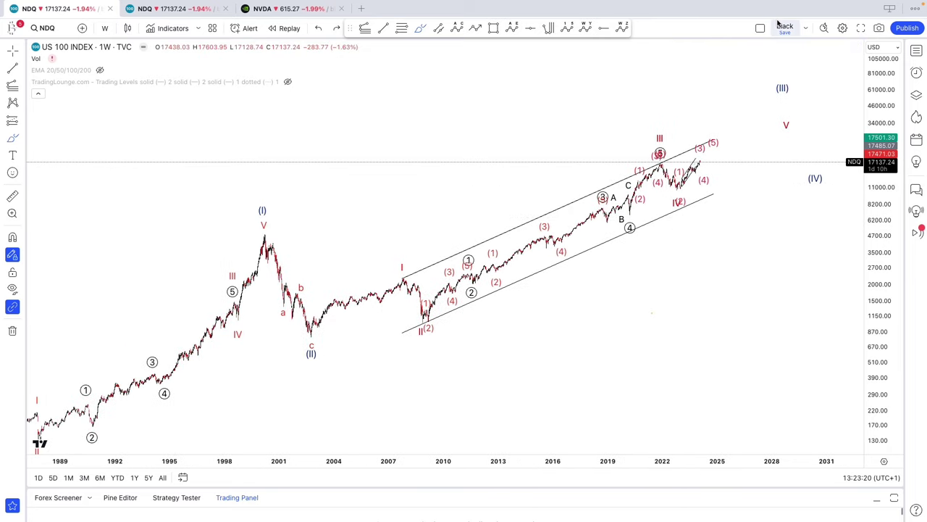
{"action": "scroll", "coordinate": [667, 174], "scroll_direction": "up", "scroll_amount": 2}
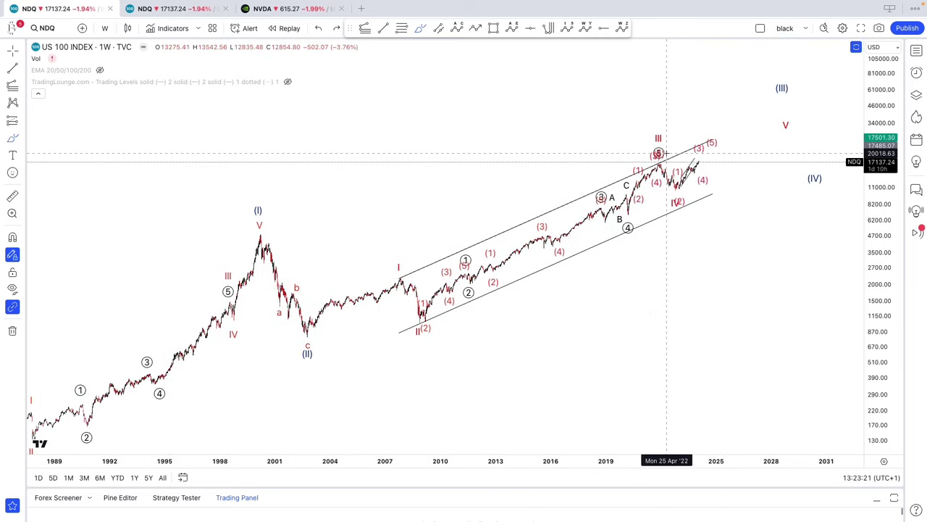
{"action": "left_click", "coordinate": [655, 205]}
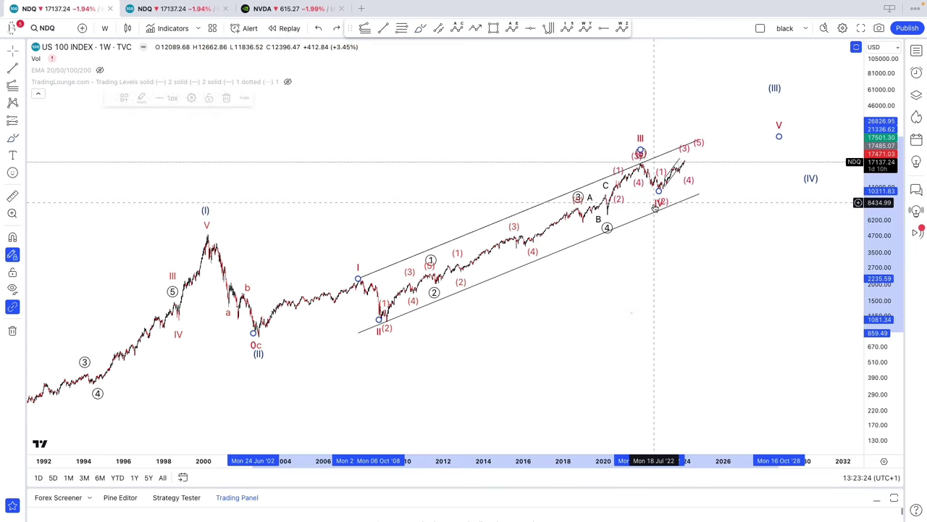
{"action": "left_click_drag", "start_coordinate": [658, 190], "coordinate": [658, 192]}
{"action": "left_click", "coordinate": [644, 200]}
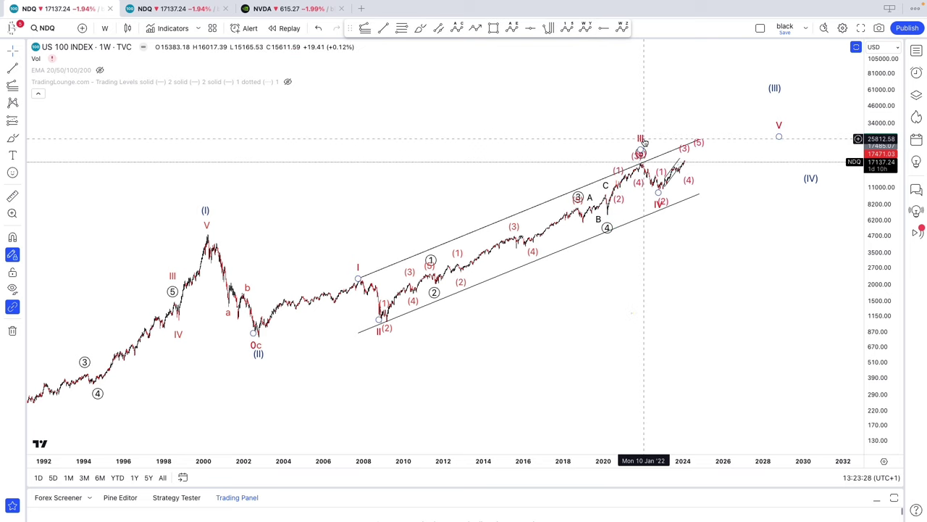
{"action": "left_click", "coordinate": [643, 142]}
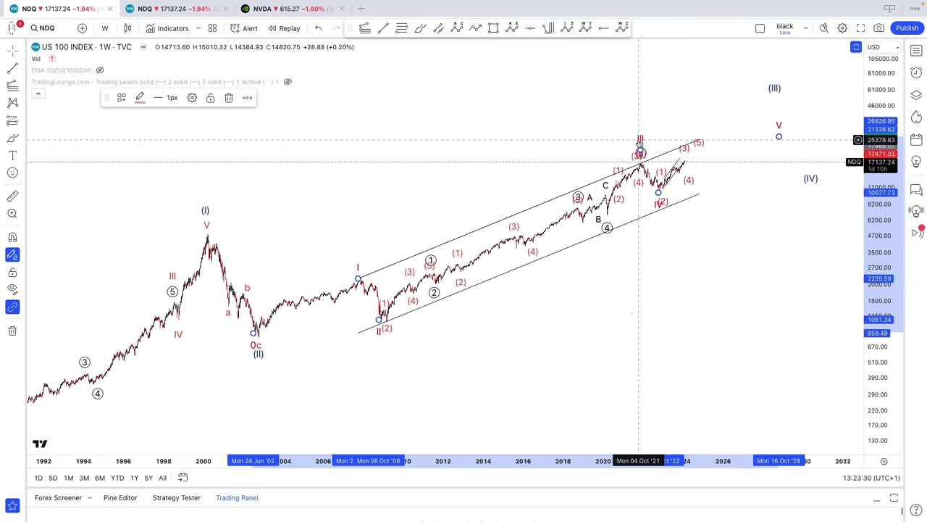
{"action": "mouse_move", "coordinate": [779, 136]}
{"action": "left_mouse_down"}
{"action": "mouse_move", "coordinate": [710, 108]}
{"action": "mouse_move", "coordinate": [728, 129]}
{"action": "left_mouse_up"}
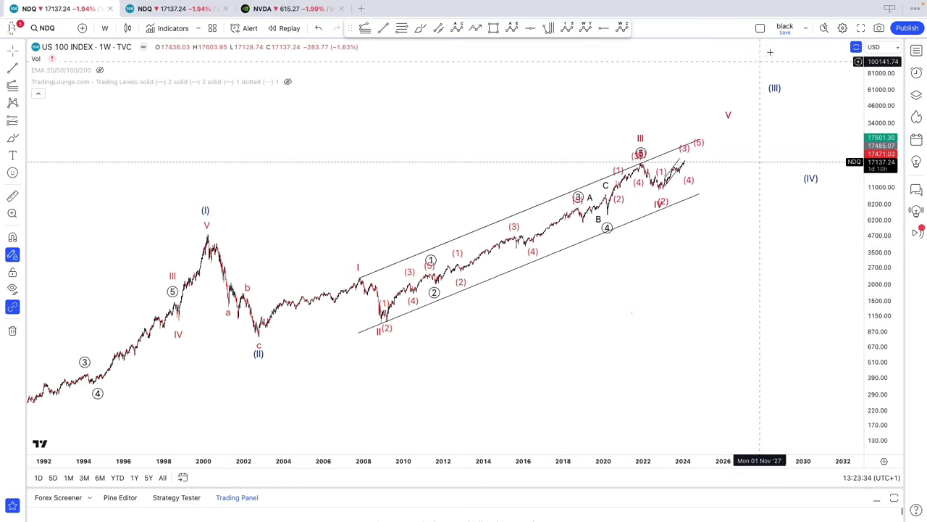
- Draw a Fibonacci extension from about 806.78 near the (II) low to about 2249.16 near wave I, based at about 10425.15 in October 2025
{"action": "left_click", "coordinate": [367, 31]}
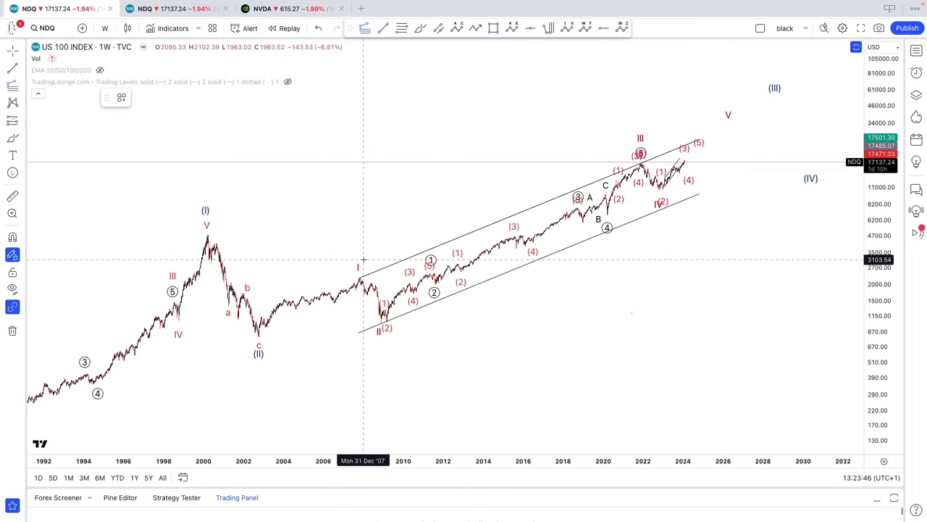
{"action": "left_click", "coordinate": [249, 337]}
{"action": "left_click", "coordinate": [334, 277]}
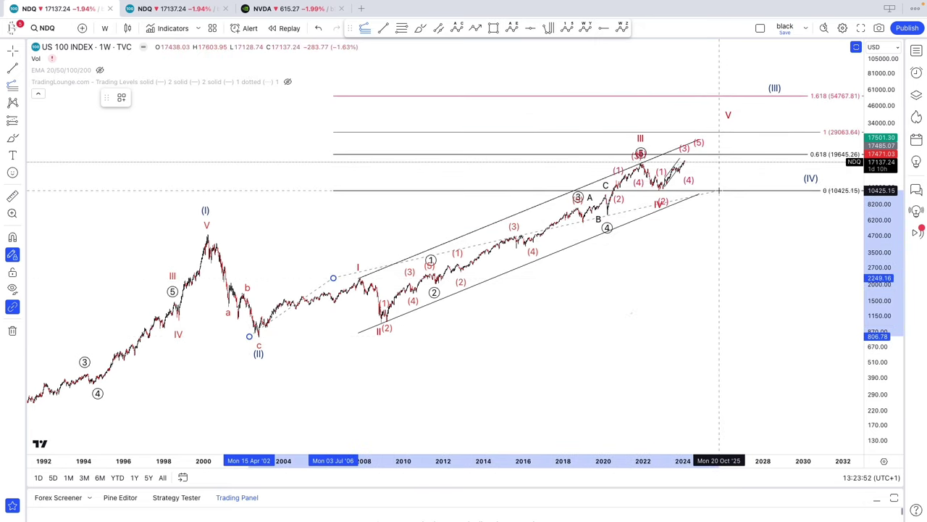
{"action": "left_click", "coordinate": [719, 190]}
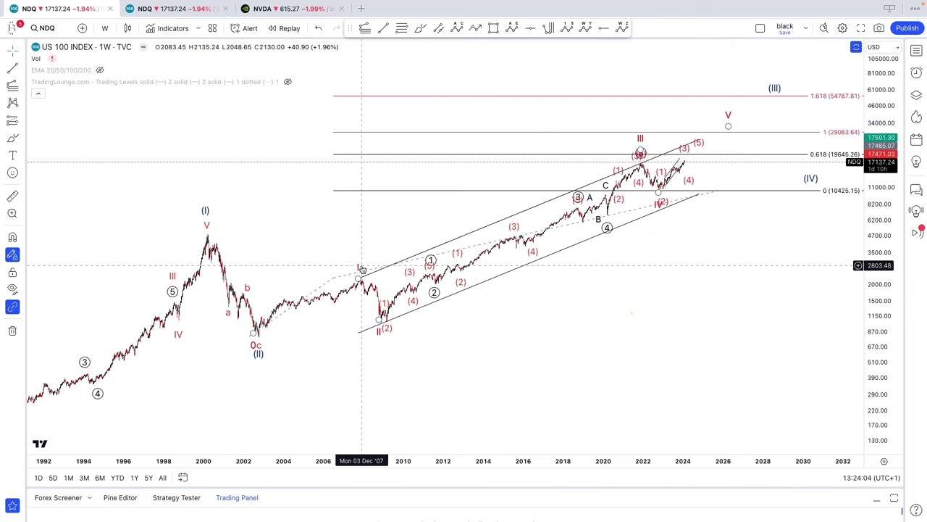
- Move the red wave count's V point to about 26032.22 in November 2024 at the channel's upper line
{"action": "left_click_drag", "start_coordinate": [727, 126], "coordinate": [700, 139]}
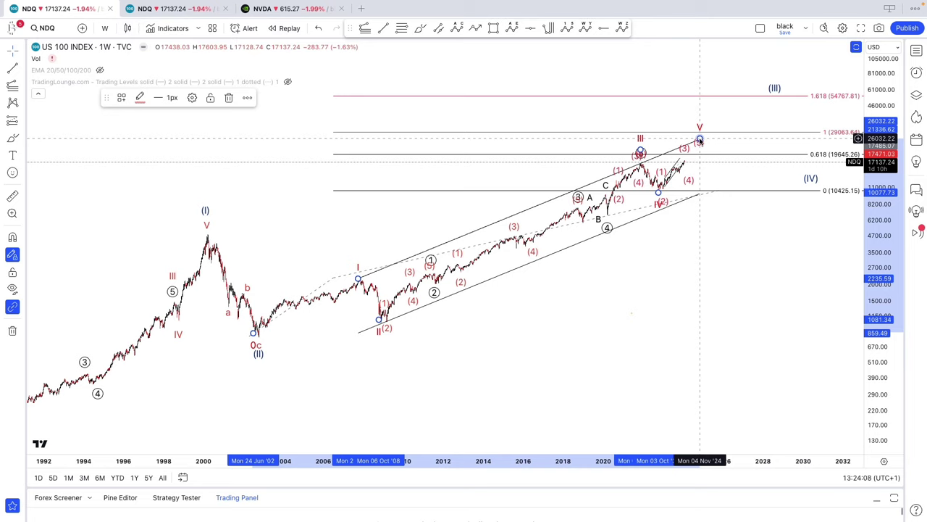
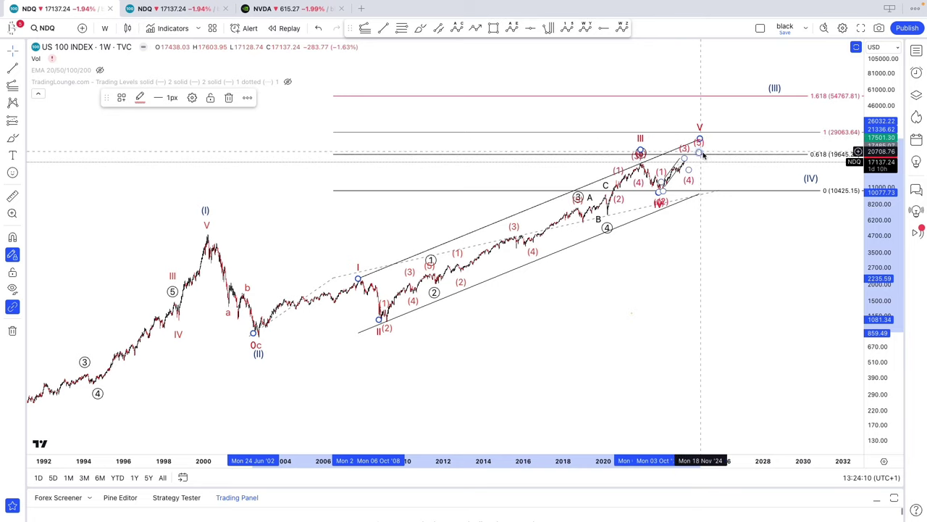
{"action": "left_click", "coordinate": [721, 284]}
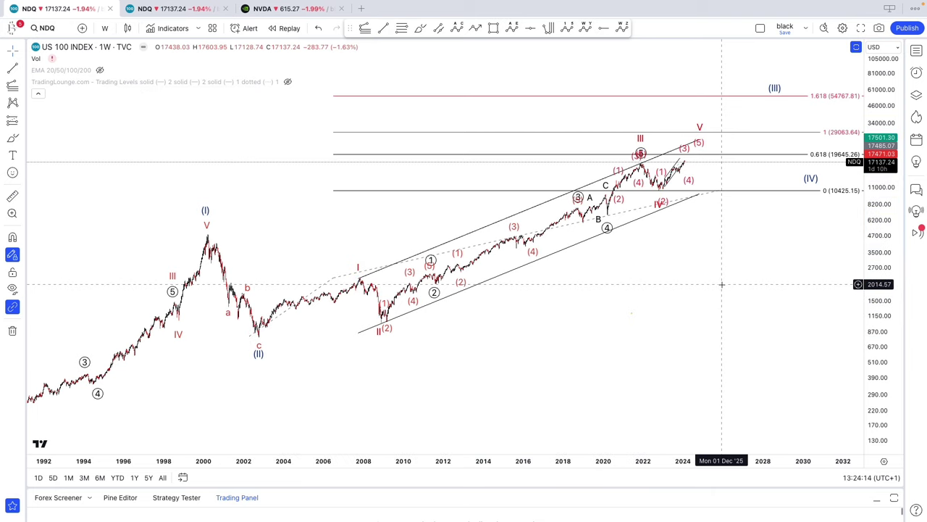
- Switch the NDQ chart from weekly to the daily timeframe
{"action": "scroll", "coordinate": [722, 282], "scroll_direction": "down", "scroll_amount": 1}
{"action": "left_click_drag", "start_coordinate": [722, 282], "coordinate": [739, 308]}
{"action": "scroll", "coordinate": [739, 308], "scroll_direction": "up", "scroll_amount": 2}
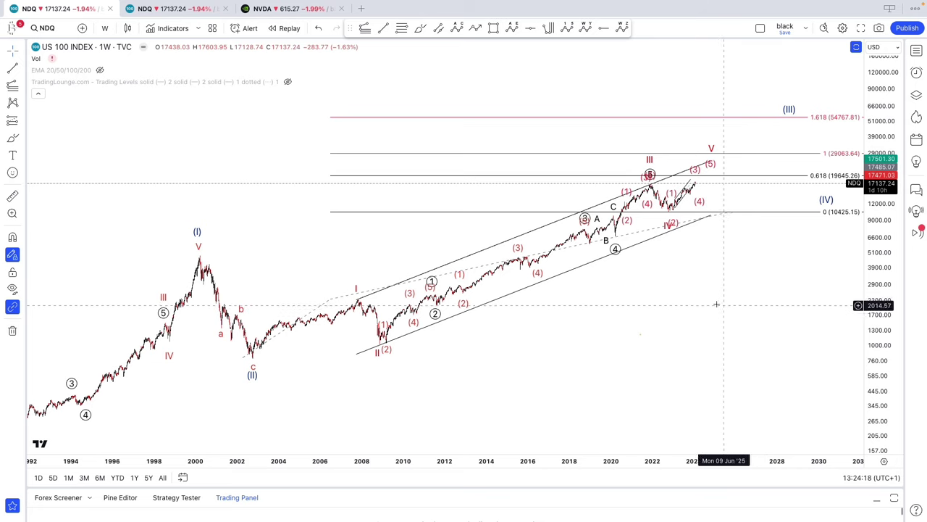
{"action": "left_click", "coordinate": [104, 28]}
{"action": "left_click", "coordinate": [109, 266]}
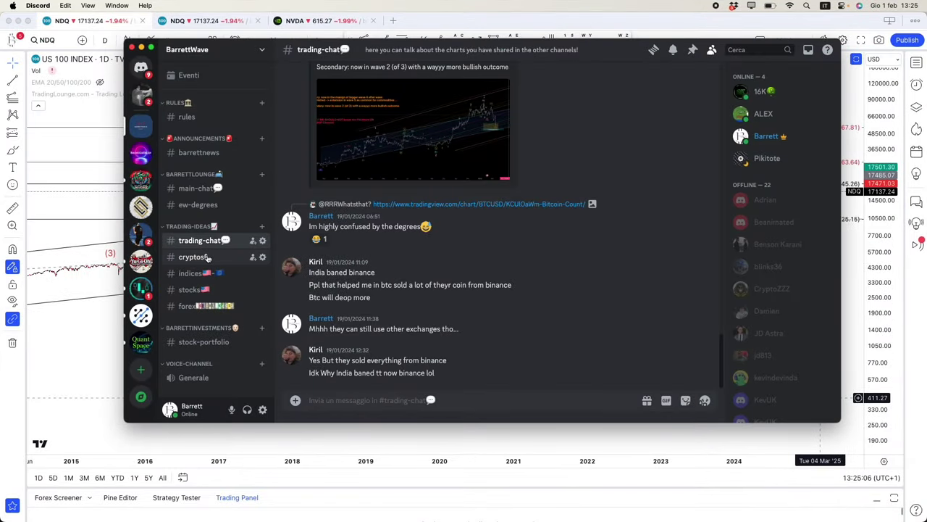
- Switch to Discord and browse the chart posts in the cryptos, indices, stocks and forex channels
{"action": "left_click", "coordinate": [208, 257]}
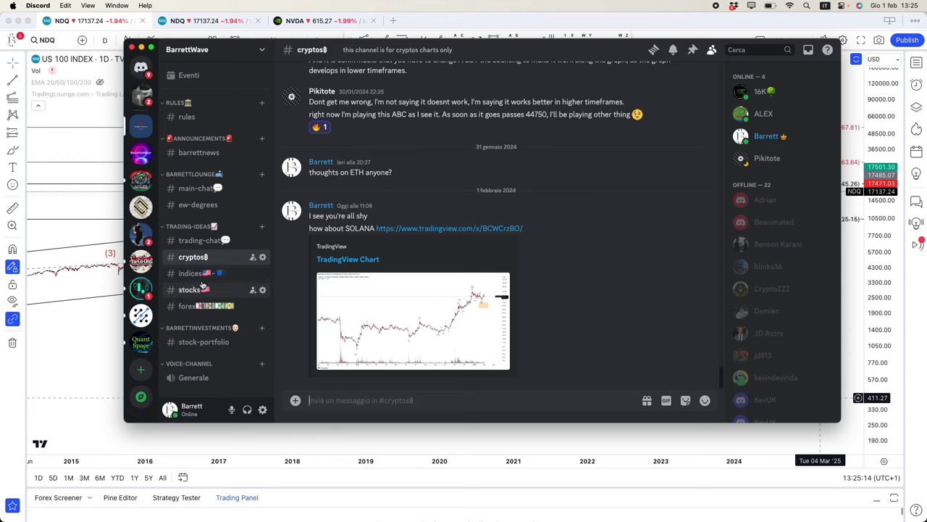
{"action": "left_click", "coordinate": [202, 274]}
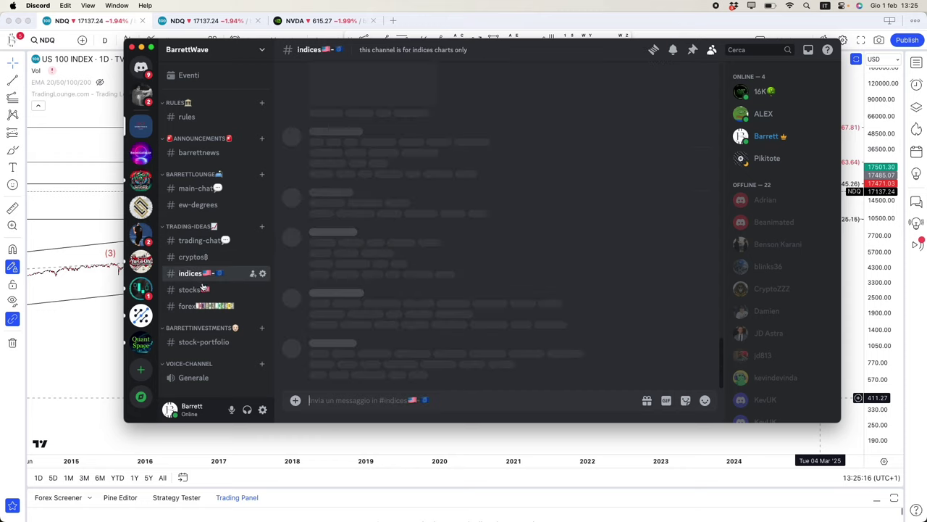
{"action": "scroll", "coordinate": [415, 249], "scroll_direction": "up", "scroll_amount": 10}
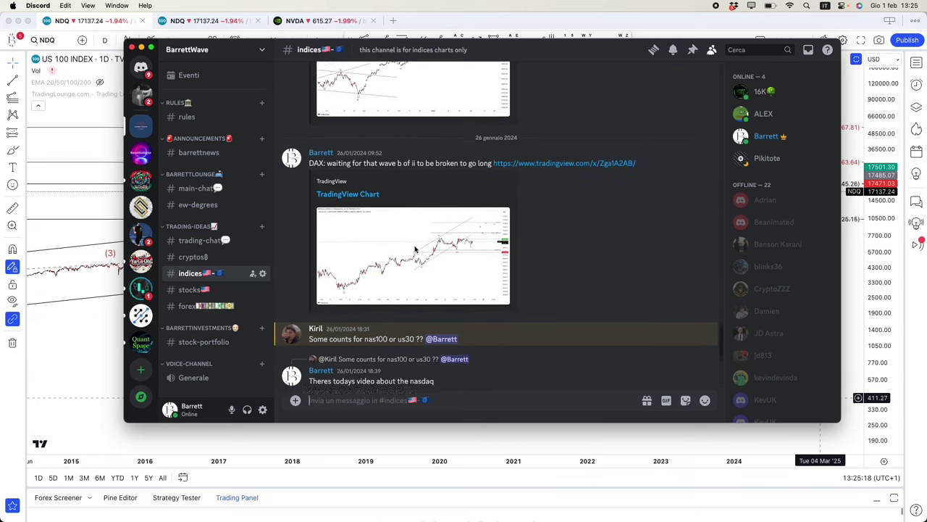
{"action": "left_click", "coordinate": [197, 289]}
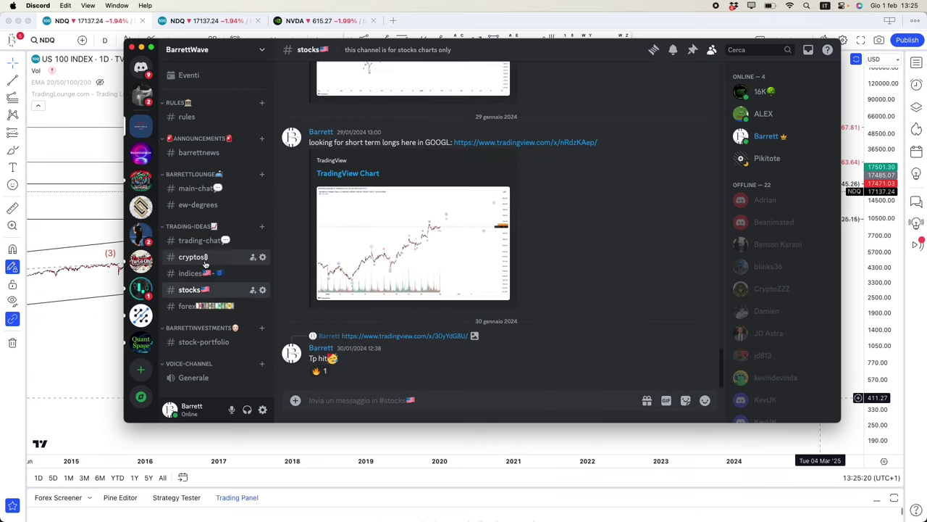
{"action": "left_click", "coordinate": [194, 257]}
{"action": "left_click", "coordinate": [208, 304]}
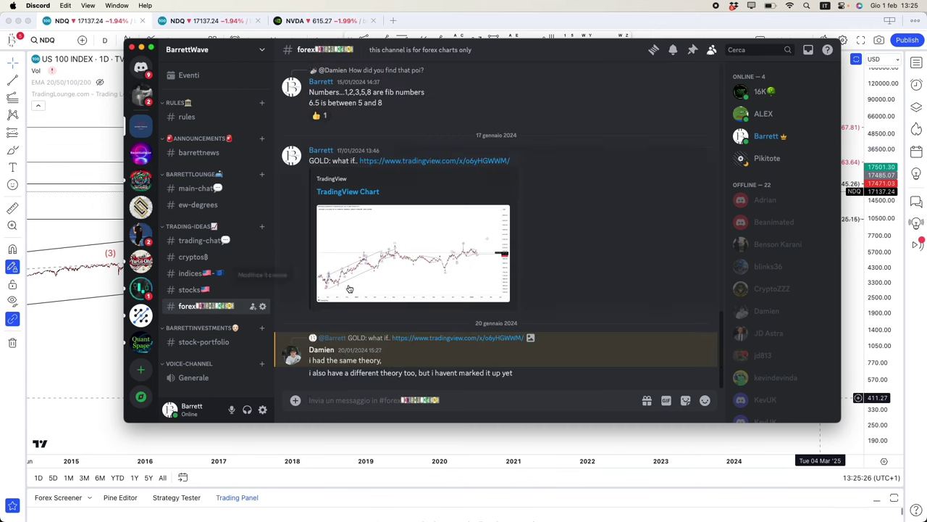
{"action": "scroll", "coordinate": [613, 269], "scroll_direction": "up", "scroll_amount": 3}
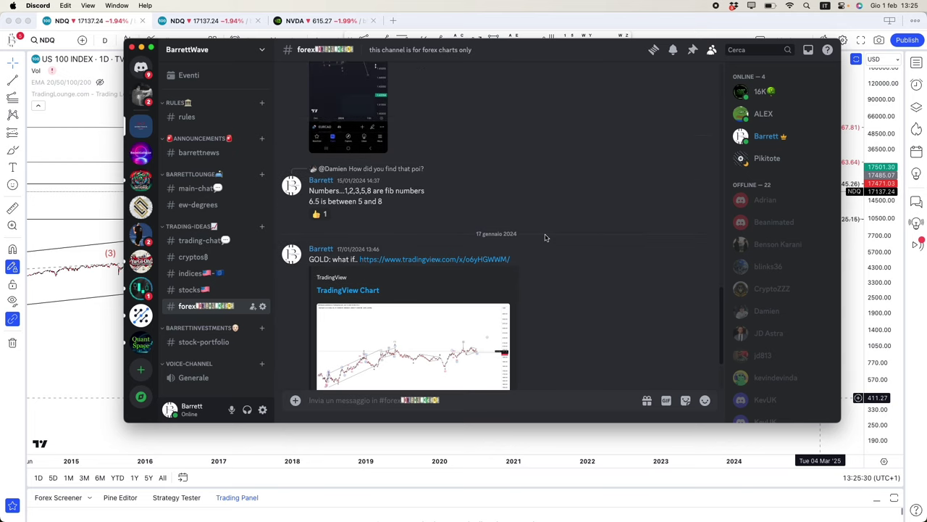
{"action": "scroll", "coordinate": [523, 238], "scroll_direction": "up", "scroll_amount": 5}
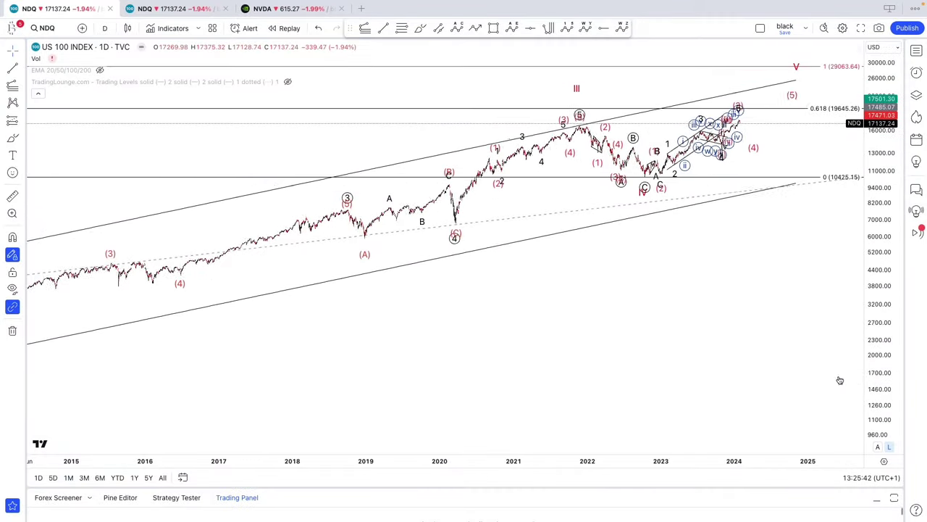
- On the daily NDQ chart, move the red count's III point down to the circled 5 high and its IV point to the circled C low
{"action": "scroll", "coordinate": [839, 381], "scroll_direction": "up", "scroll_amount": 5}
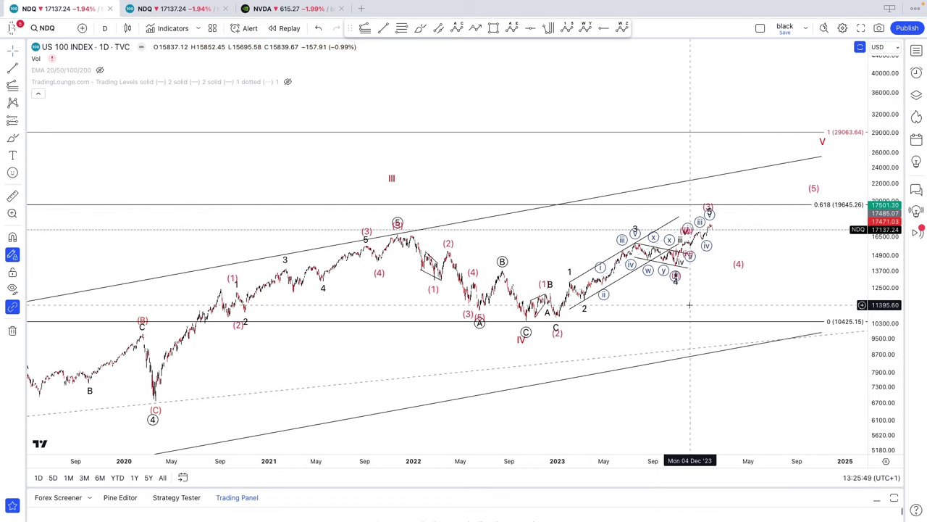
{"action": "scroll", "coordinate": [685, 308], "scroll_direction": "up", "scroll_amount": 1}
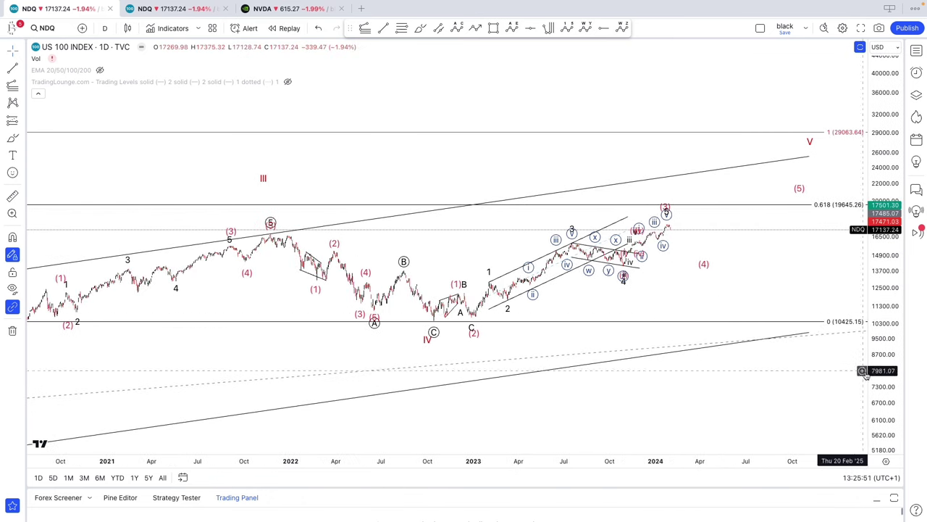
{"action": "scroll", "coordinate": [886, 380], "scroll_direction": "up", "scroll_amount": 1}
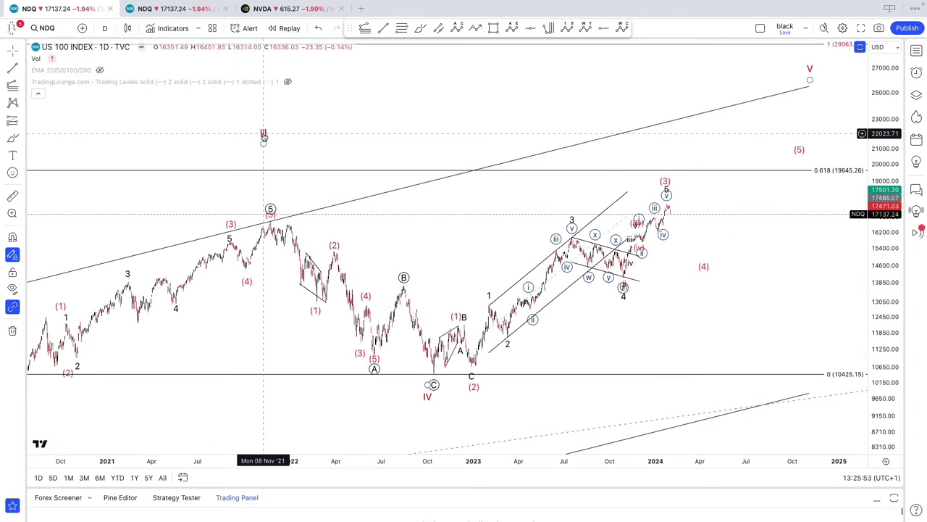
{"action": "left_click_drag", "start_coordinate": [264, 138], "coordinate": [275, 210]}
{"action": "scroll", "coordinate": [300, 384], "scroll_direction": "right", "scroll_amount": 5}
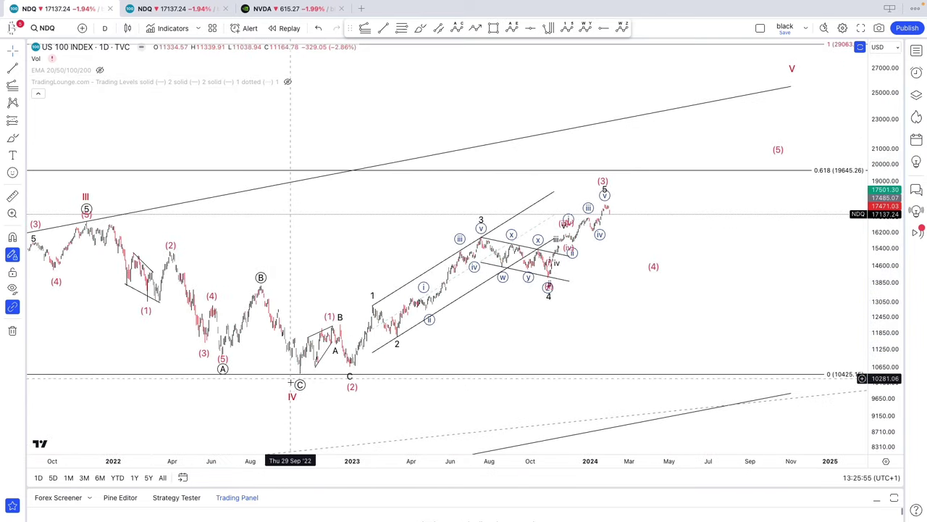
{"action": "left_click", "coordinate": [298, 389]}
{"action": "left_click_drag", "start_coordinate": [299, 397], "coordinate": [300, 388]}
{"action": "left_click", "coordinate": [435, 379]}
- Hide the Subminuette impulse wave near November 2023 on daily charts, keeping it visible for minutes and the 1-hour range
{"action": "scroll", "coordinate": [433, 378], "scroll_direction": "up", "scroll_amount": 3}
{"action": "left_click_drag", "start_coordinate": [372, 333], "coordinate": [463, 337]}
{"action": "scroll", "coordinate": [384, 326], "scroll_direction": "right", "scroll_amount": 3}
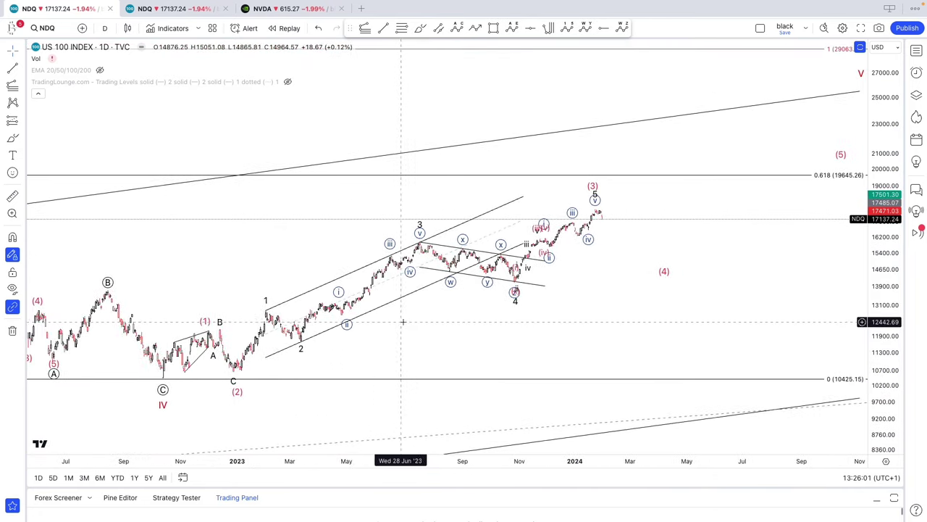
{"action": "left_click", "coordinate": [526, 240]}
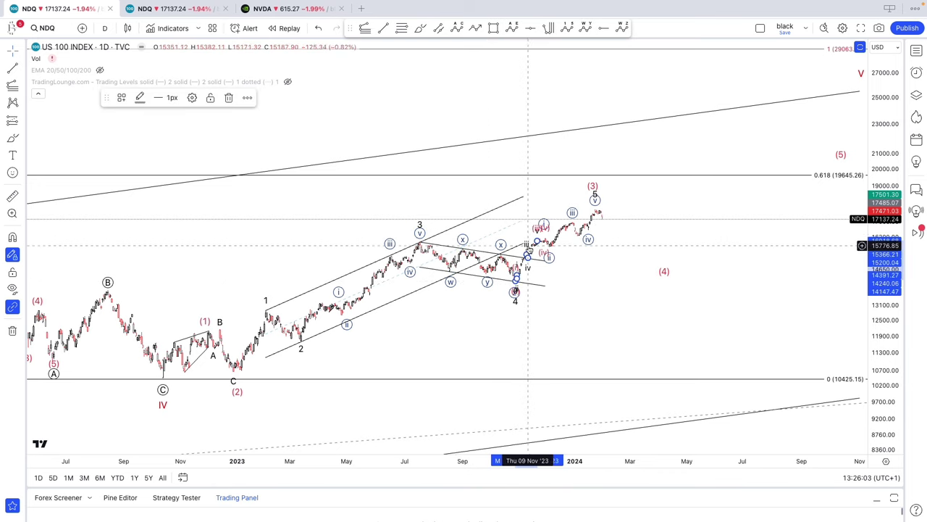
{"action": "double_click", "coordinate": [527, 246]}
{"action": "left_click", "coordinate": [371, 176]}
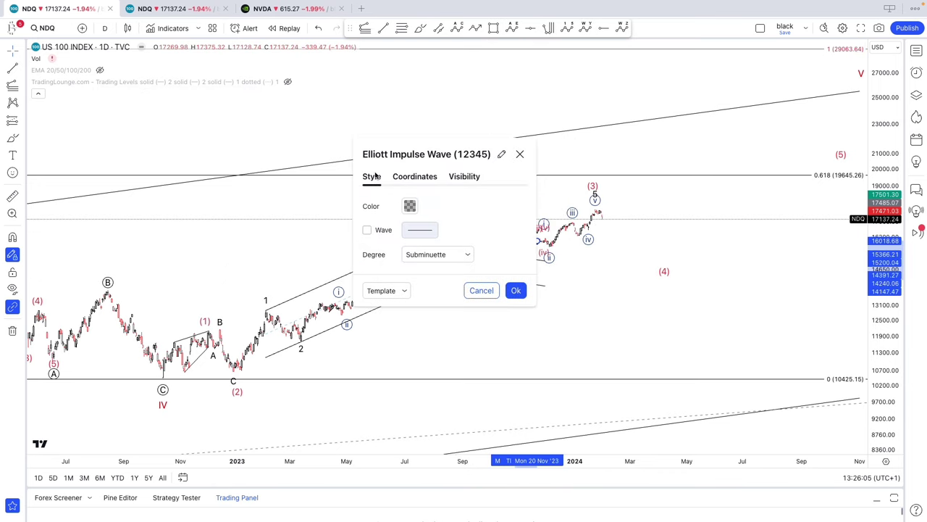
{"action": "left_click", "coordinate": [464, 176]}
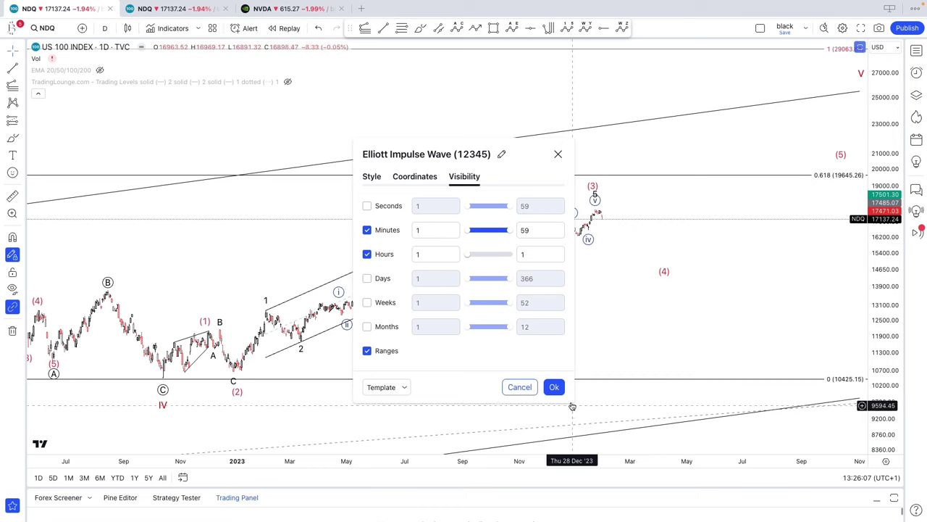
{"action": "left_click", "coordinate": [554, 387]}
- Turn off the Days visibility of the remaining red impulse wave in October–November 2023
{"action": "left_click", "coordinate": [536, 236]}
{"action": "double_click", "coordinate": [536, 235]}
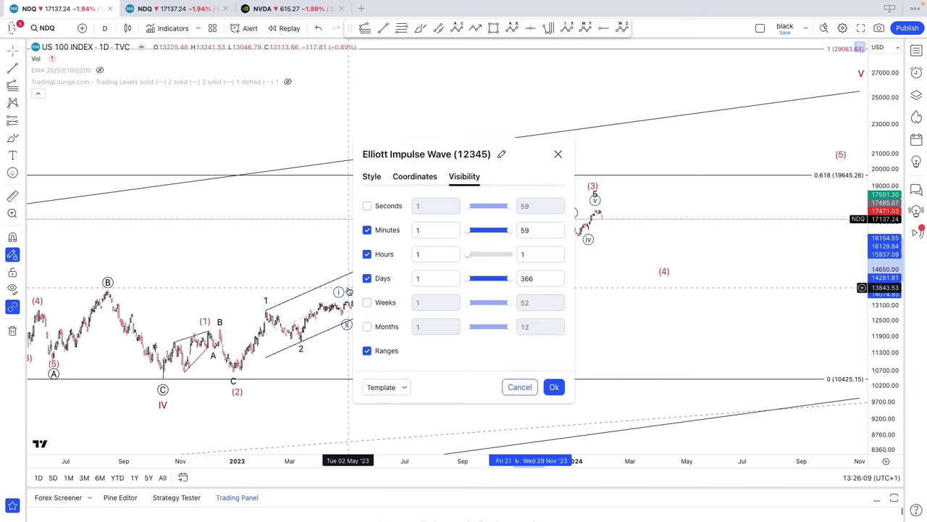
{"action": "left_click", "coordinate": [367, 280]}
{"action": "left_click", "coordinate": [554, 387]}
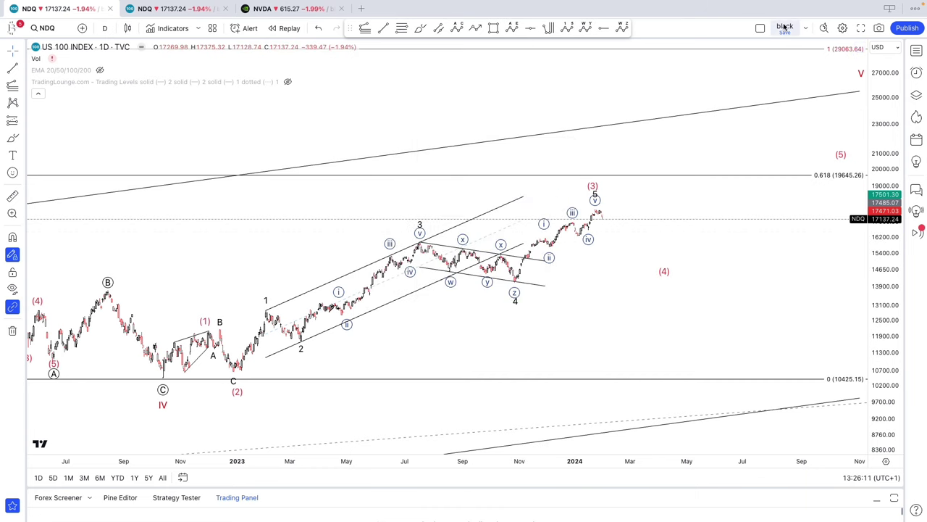
- Open the object tree and examine the daily wave count from III through IV to (3)
{"action": "left_click", "coordinate": [917, 94]}
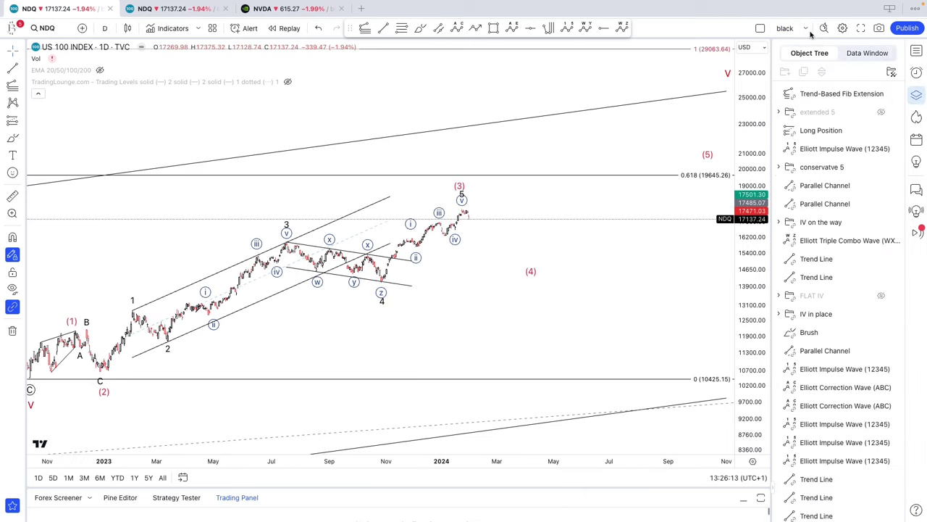
{"action": "scroll", "coordinate": [651, 238], "scroll_direction": "down", "scroll_amount": 5}
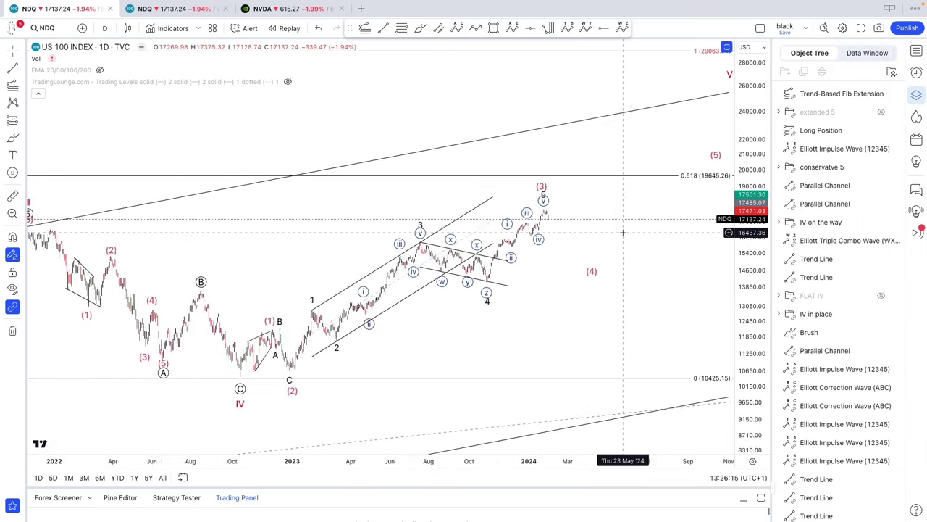
{"action": "scroll", "coordinate": [660, 260], "scroll_direction": "up", "scroll_amount": 2}
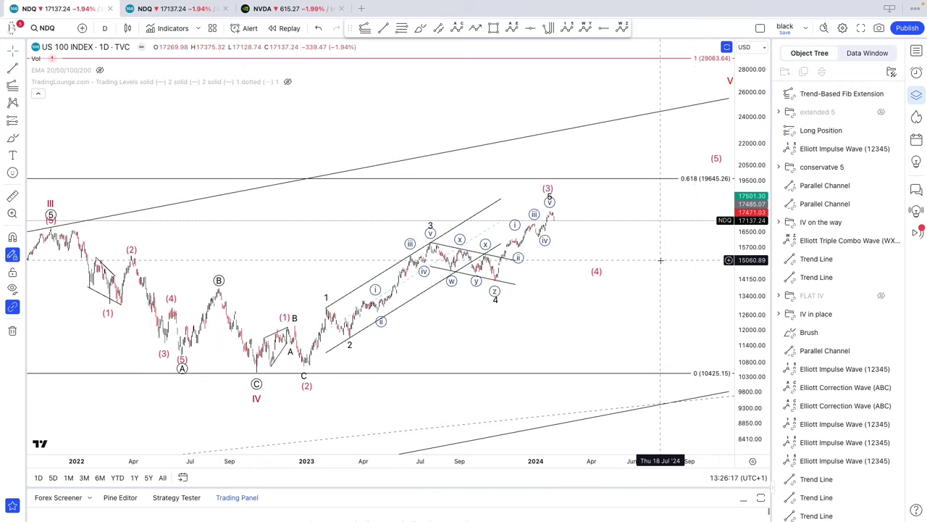
{"action": "scroll", "coordinate": [660, 259], "scroll_direction": "up", "scroll_amount": 3}
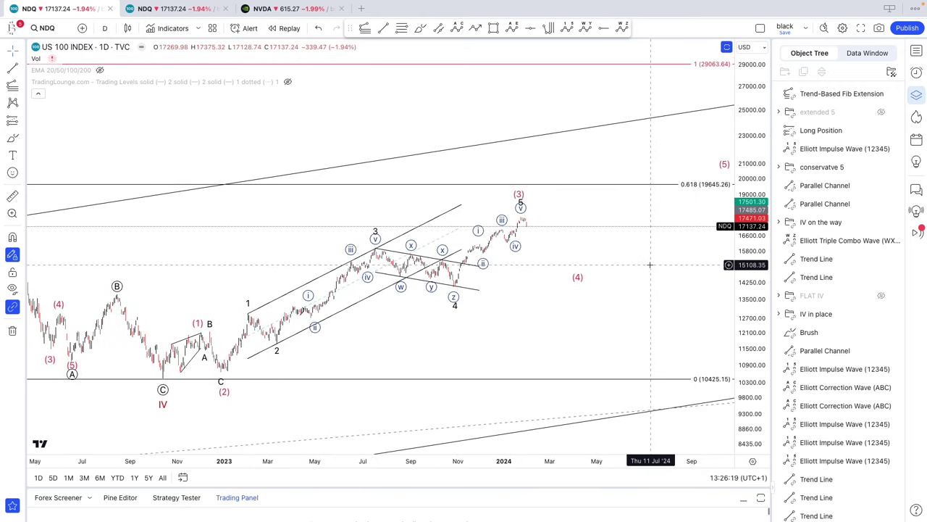
{"action": "scroll", "coordinate": [499, 250], "scroll_direction": "up", "scroll_amount": 1}
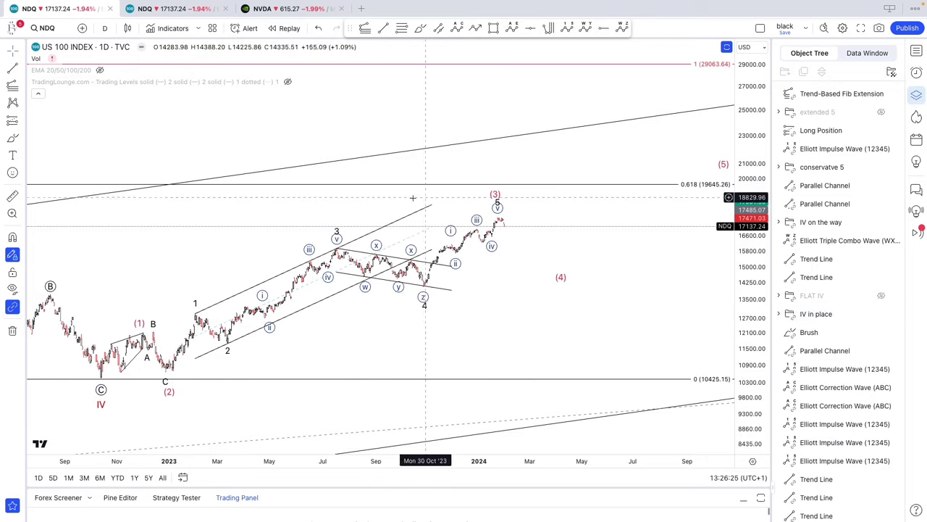
{"action": "scroll", "coordinate": [417, 197], "scroll_direction": "down", "scroll_amount": 2}
{"action": "left_click_drag", "start_coordinate": [246, 270], "coordinate": [327, 258]}
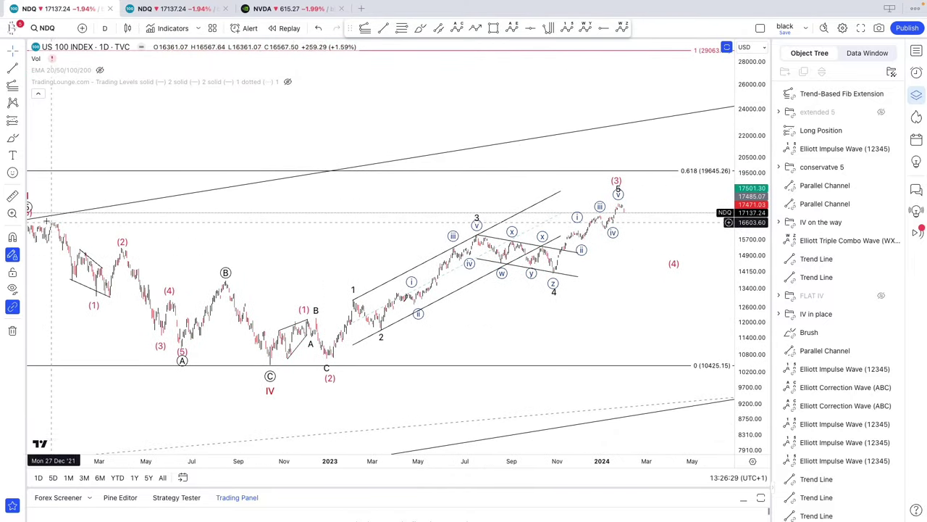
- Brush a circle around the (2) low and trace the A-B-C decline and the five-wave rise to a circled (3)
{"action": "left_click", "coordinate": [421, 28]}
{"action": "left_click_drag", "start_coordinate": [330, 344], "coordinate": [334, 358]}
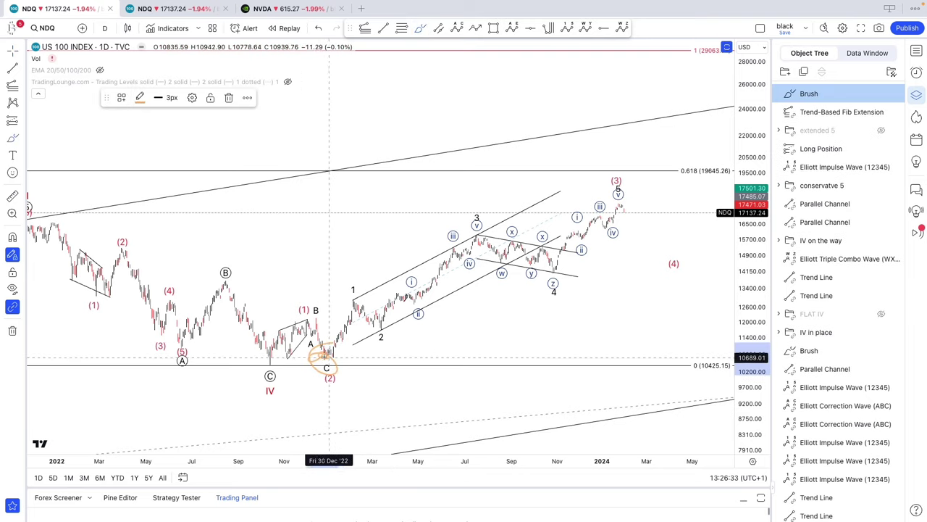
{"action": "left_click_drag", "start_coordinate": [80, 233], "coordinate": [217, 369]}
{"action": "left_click_drag", "start_coordinate": [181, 344], "coordinate": [247, 273]}
{"action": "left_click_drag", "start_coordinate": [234, 276], "coordinate": [326, 349]}
{"action": "mouse_move", "coordinate": [242, 290]}
{"action": "left_mouse_down"}
{"action": "mouse_move", "coordinate": [314, 322]}
{"action": "mouse_move", "coordinate": [327, 359]}
{"action": "mouse_move", "coordinate": [362, 315]}
{"action": "mouse_move", "coordinate": [618, 174]}
{"action": "mouse_move", "coordinate": [573, 176]}
{"action": "left_mouse_up"}
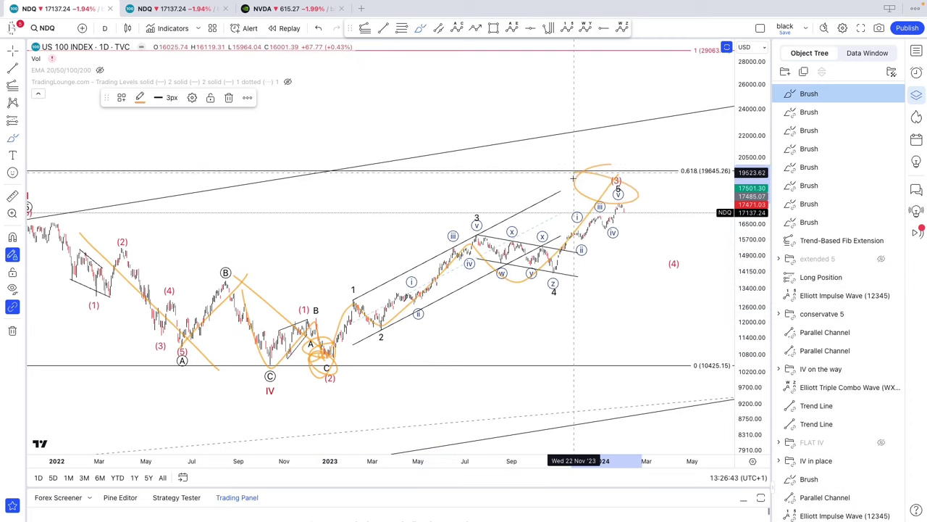
- Brush a bracketed note above wave (3) and a stroke falling from the current price toward (4)
{"action": "mouse_move", "coordinate": [587, 134]}
{"action": "left_mouse_down"}
{"action": "mouse_move", "coordinate": [616, 124]}
{"action": "mouse_move", "coordinate": [628, 144]}
{"action": "mouse_move", "coordinate": [572, 144]}
{"action": "left_mouse_up"}
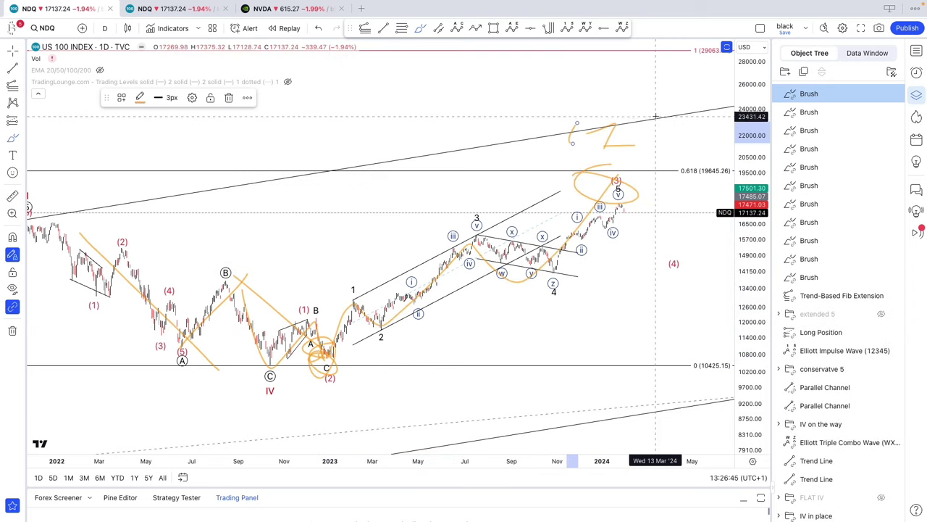
{"action": "left_click_drag", "start_coordinate": [656, 118], "coordinate": [630, 145]}
{"action": "left_click_drag", "start_coordinate": [624, 206], "coordinate": [644, 256]}
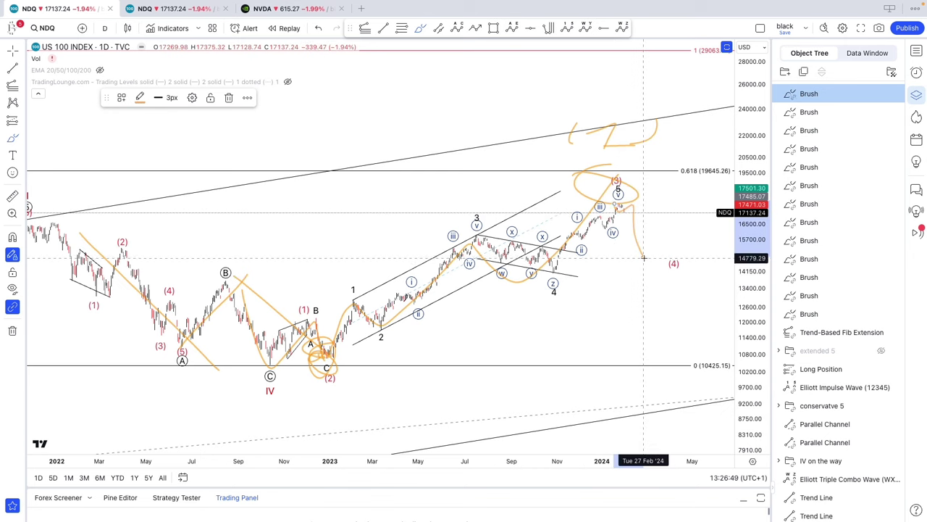
- Undo all the brush strokes on the daily chart
{"action": "key", "text": "ctrl+z"}
{"action": "key", "text": "ctrl+z"}
{"action": "key", "text": "ctrl+z"}
{"action": "key", "text": "ctrl+z"}
{"action": "key", "text": "ctrl+z"}
{"action": "key", "text": "ctrl+z"}
{"action": "key", "text": "ctrl+z"}
{"action": "key", "text": "ctrl+z"}
{"action": "key", "text": "ctrl+z"}
{"action": "key", "text": "ctrl+z"}
{"action": "key", "text": "ctrl+z"}
{"action": "key", "text": "ctrl+z"}
{"action": "key", "text": "ctrl+z"}
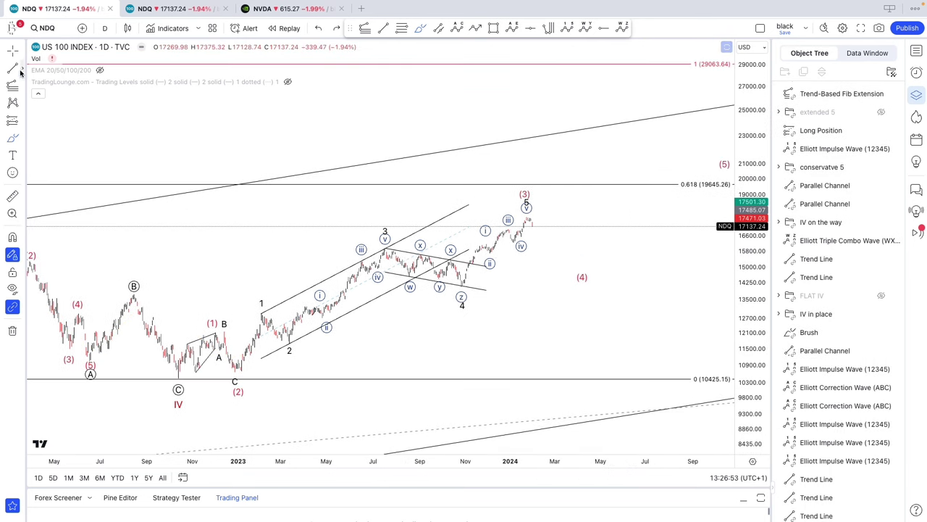
{"action": "right_click", "coordinate": [609, 175]}
{"action": "left_click", "coordinate": [600, 185]}
{"action": "left_click", "coordinate": [599, 185]}
{"action": "left_click", "coordinate": [599, 189]}
{"action": "scroll", "coordinate": [596, 210], "scroll_direction": "up", "scroll_amount": 5}
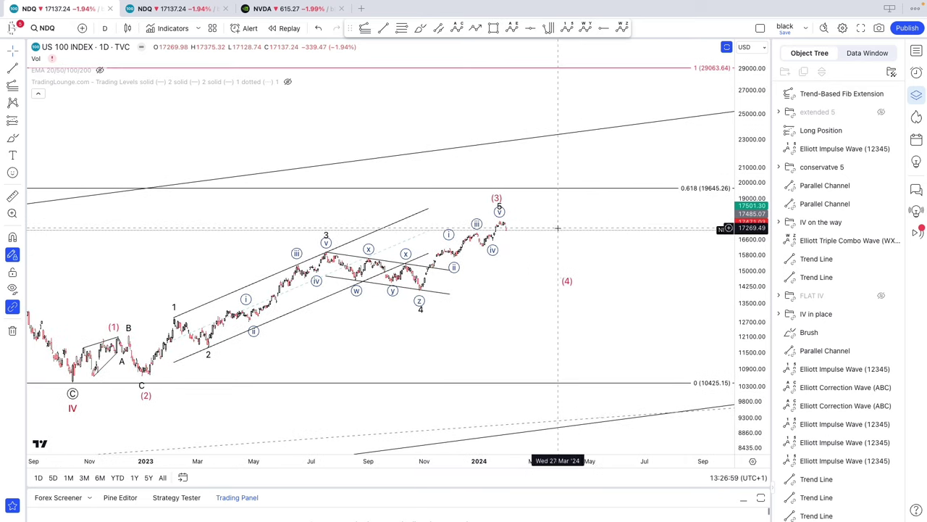
{"action": "scroll", "coordinate": [585, 225], "scroll_direction": "up", "scroll_amount": 4}
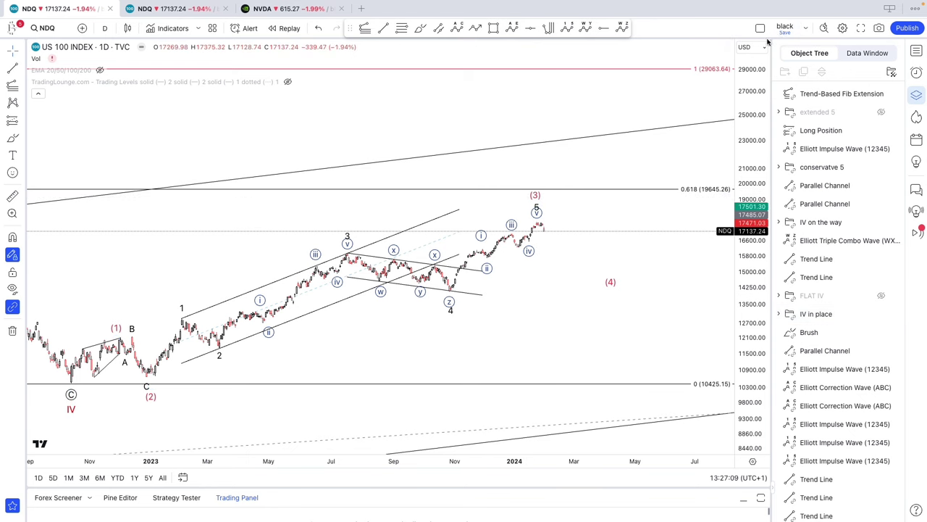
- Add the RSI indicator below the NDQ chart and switch the chart to the weekly timeframe
{"action": "scroll", "coordinate": [568, 270], "scroll_direction": "down", "scroll_amount": 4}
{"action": "double_click", "coordinate": [200, 148]}
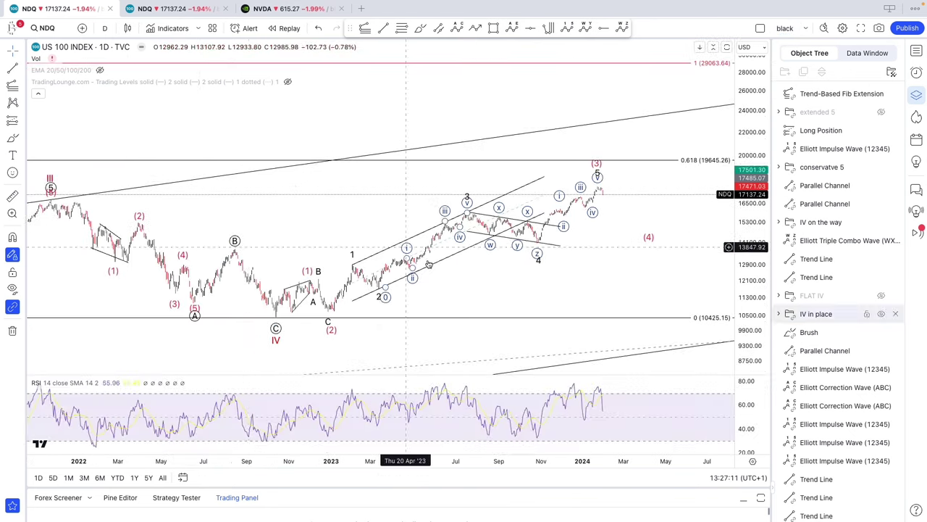
{"action": "scroll", "coordinate": [385, 234], "scroll_direction": "up", "scroll_amount": 3}
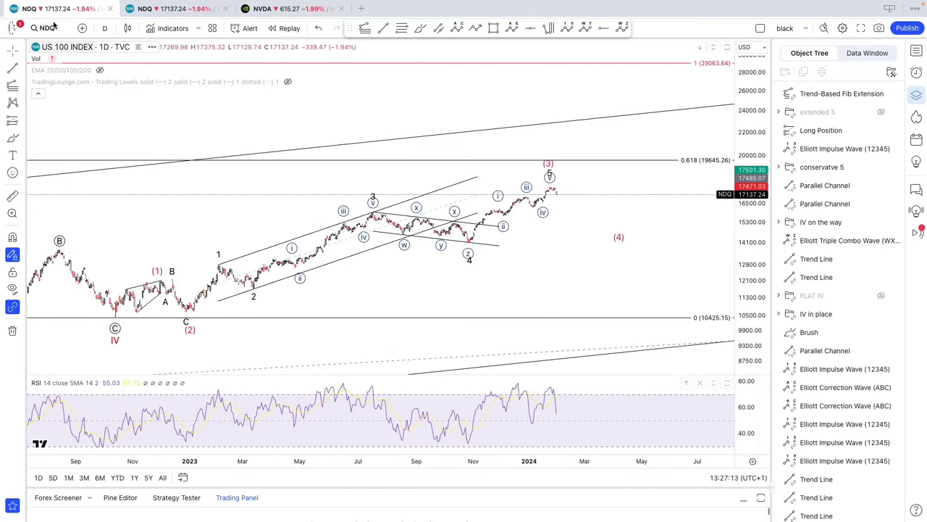
{"action": "left_click", "coordinate": [106, 29]}
{"action": "left_click", "coordinate": [130, 284]}
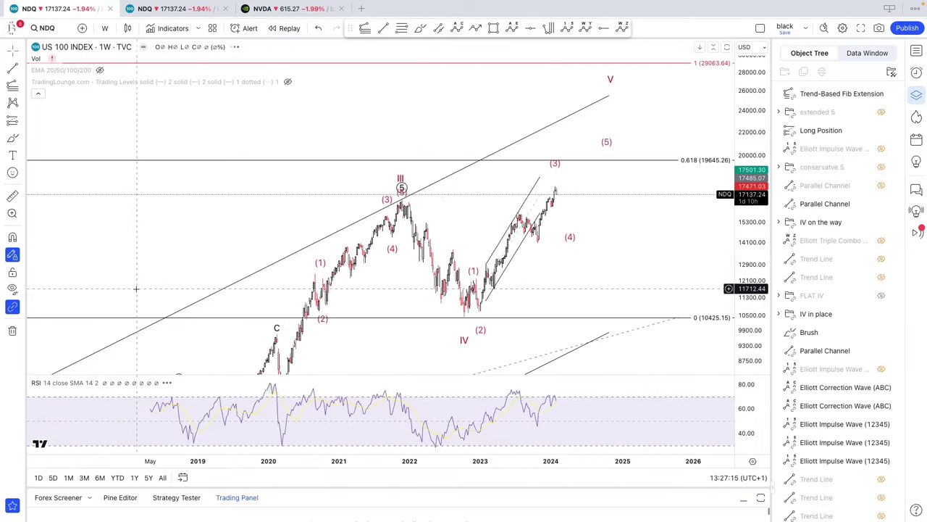
- Return the NDQ chart to the daily timeframe and maximize the price pane over the RSI
{"action": "scroll", "coordinate": [236, 293], "scroll_direction": "up", "scroll_amount": 3}
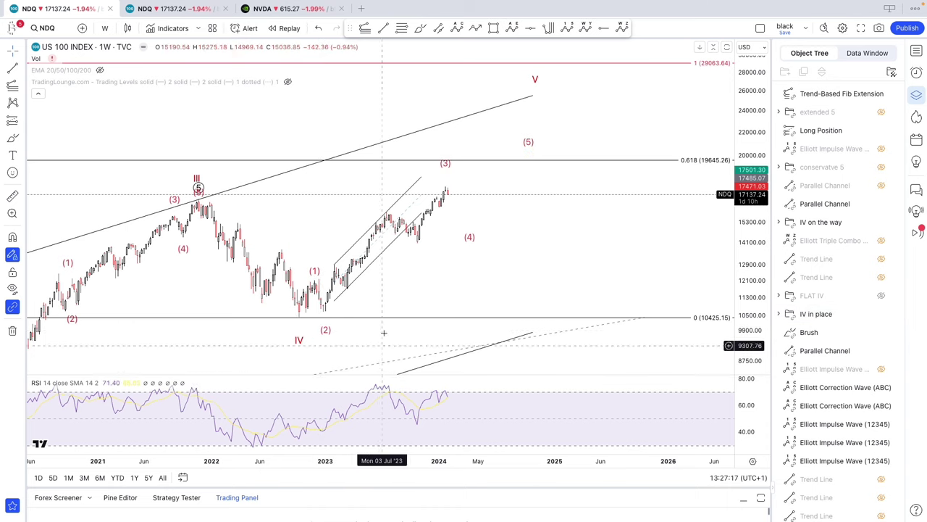
{"action": "left_click", "coordinate": [377, 227]}
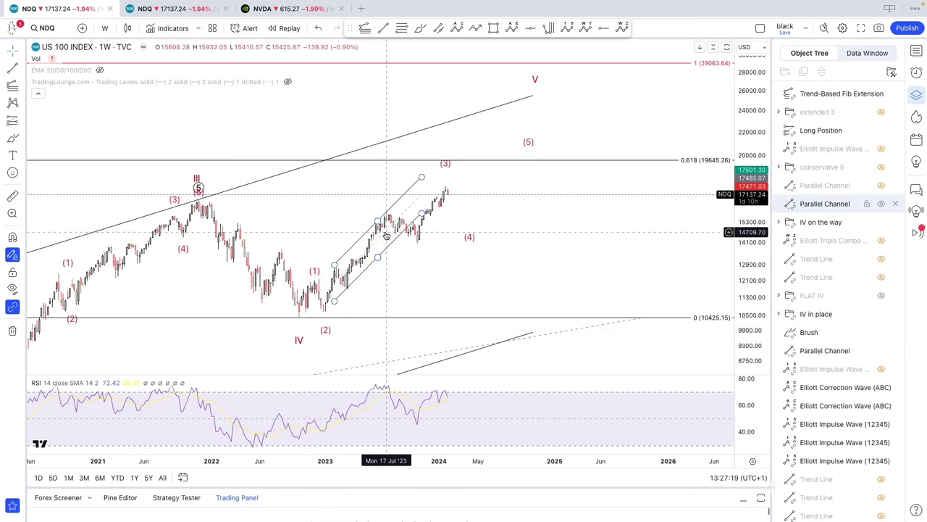
{"action": "key", "text": "Escape"}
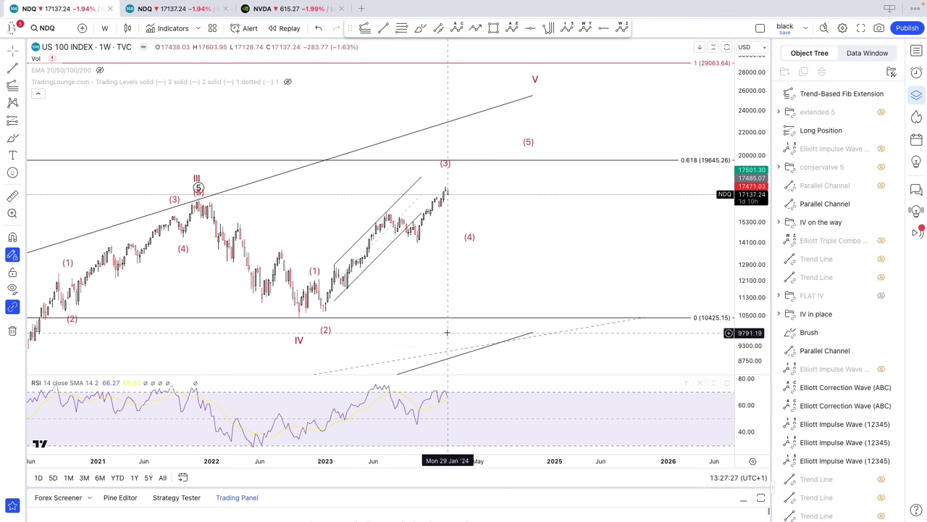
{"action": "left_click", "coordinate": [104, 28]}
{"action": "left_click", "coordinate": [130, 266]}
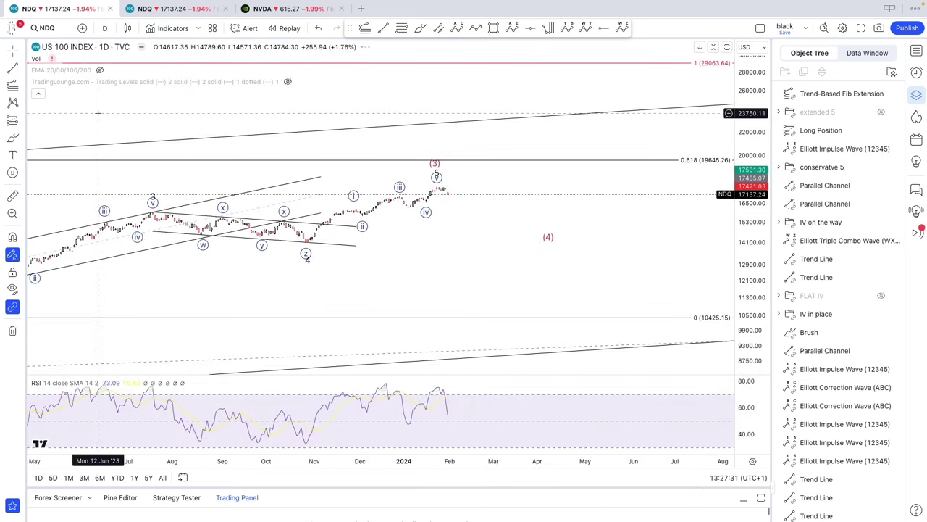
{"action": "double_click", "coordinate": [466, 285]}
{"action": "scroll", "coordinate": [467, 298], "scroll_direction": "down", "scroll_amount": 2}
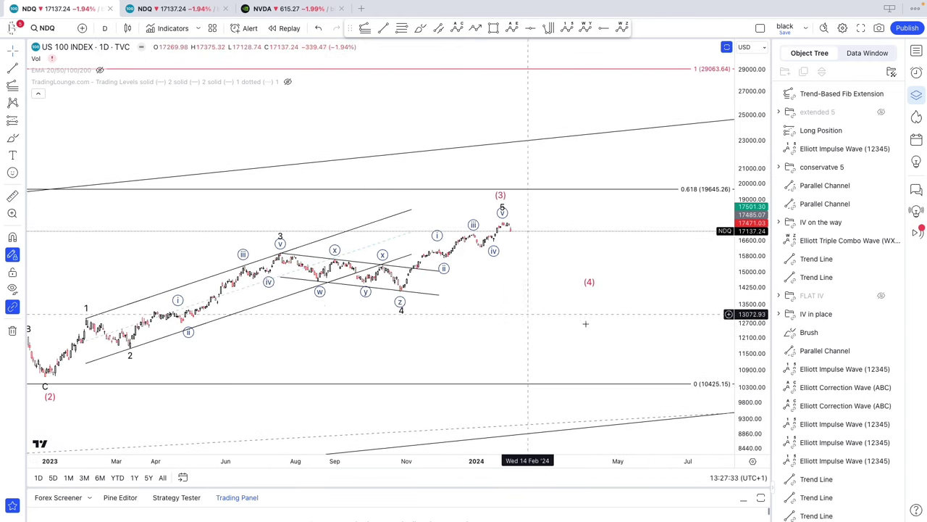
{"action": "scroll", "coordinate": [483, 248], "scroll_direction": "down", "scroll_amount": 2}
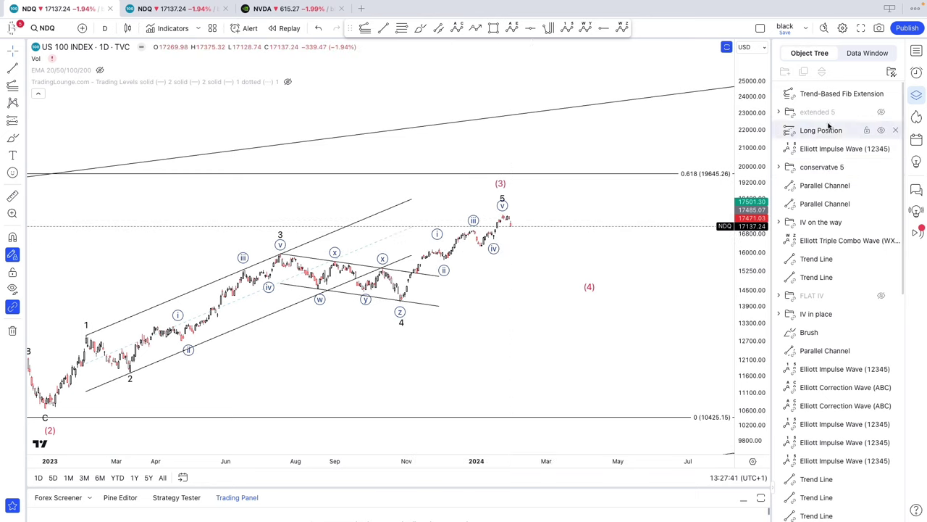
- Compare the extended 5 and conservatve 5 wave counts by toggling their visibility, ending with only conservatve 5 shown
{"action": "left_click", "coordinate": [880, 167]}
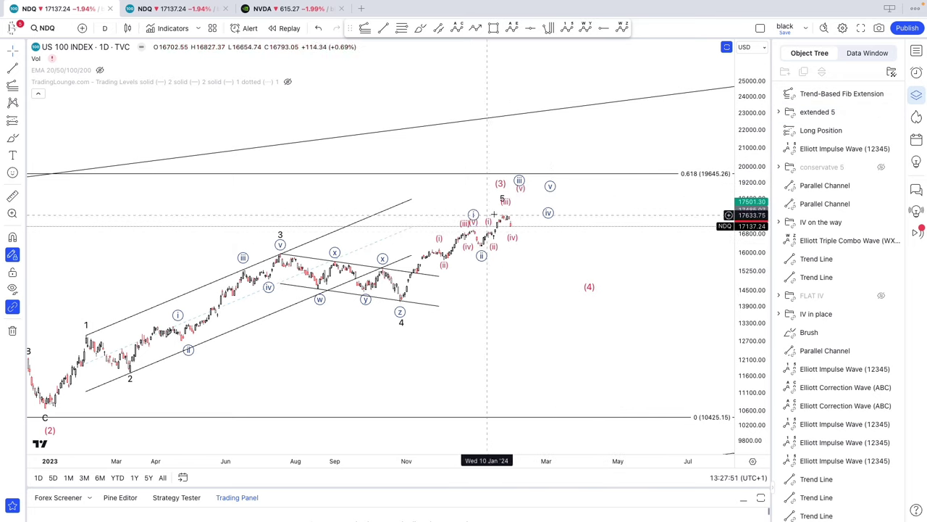
{"action": "mouse_move", "coordinate": [864, 117]}
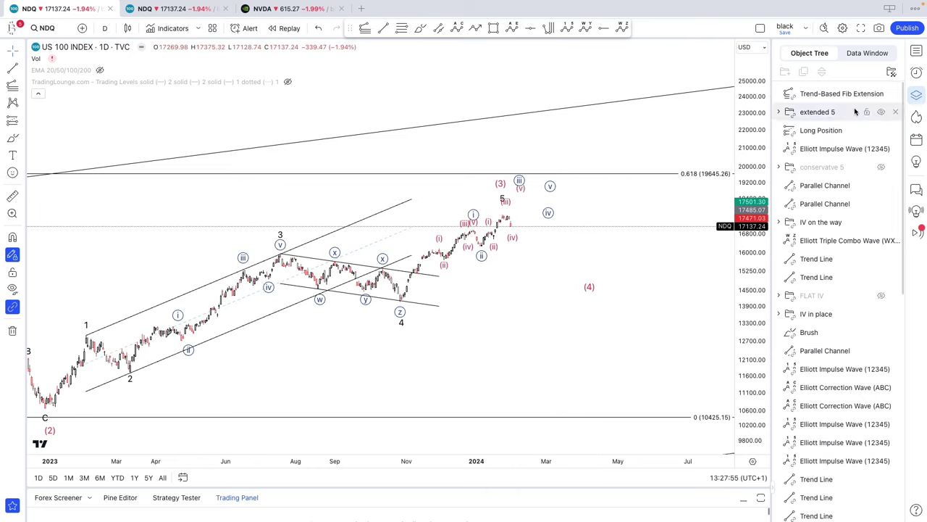
{"action": "left_click", "coordinate": [883, 112]}
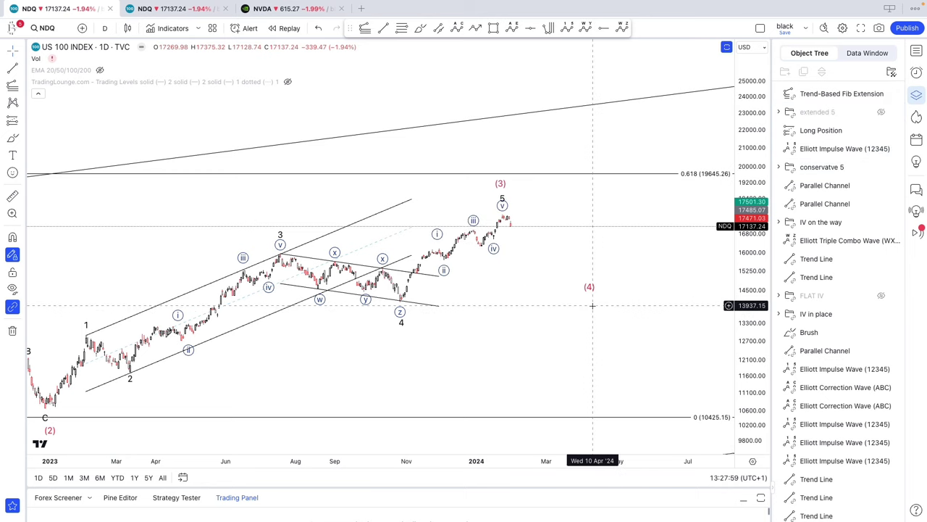
- Lower the wave (3) point to about 18,355 and draw a three-leg path from the latest price, rebounding to about 16,930, toward (4)
{"action": "scroll", "coordinate": [592, 305], "scroll_direction": "down", "scroll_amount": 3}
{"action": "scroll", "coordinate": [593, 305], "scroll_direction": "down", "scroll_amount": 3}
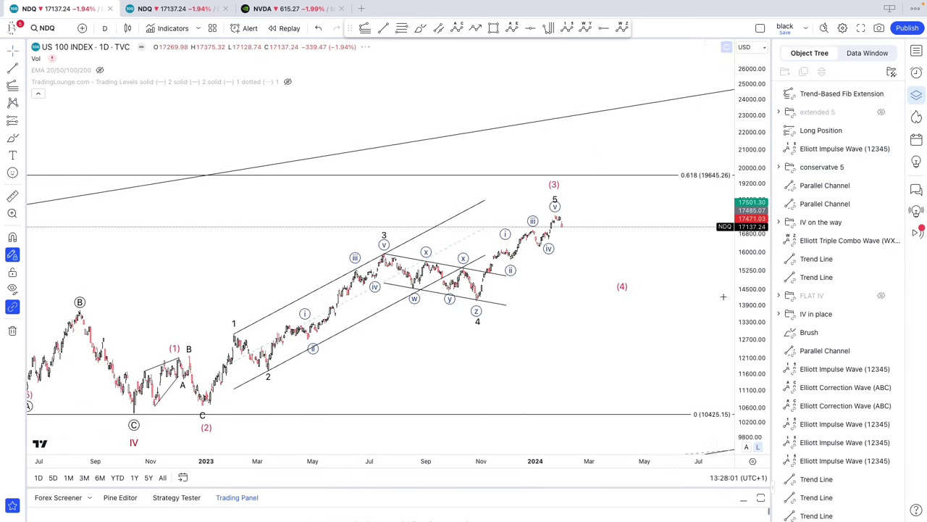
{"action": "left_click", "coordinate": [555, 191]}
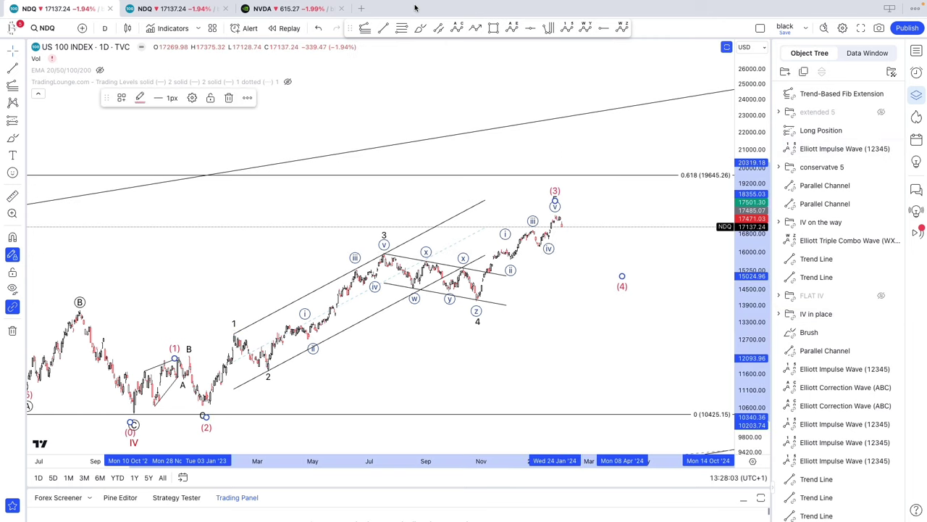
{"action": "left_click", "coordinate": [475, 28]}
{"action": "left_click", "coordinate": [562, 217]}
{"action": "left_click", "coordinate": [575, 246]}
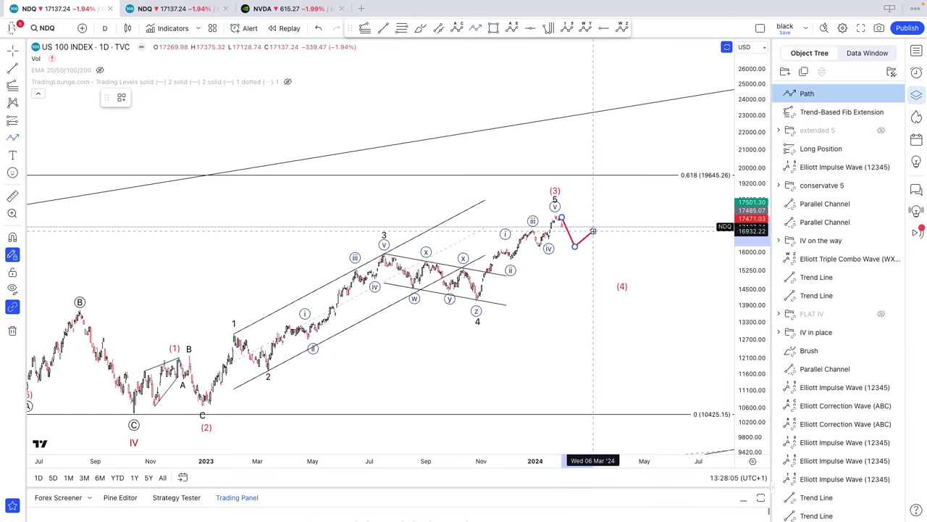
{"action": "left_click", "coordinate": [592, 231]}
{"action": "double_click", "coordinate": [612, 275]}
{"action": "left_click", "coordinate": [565, 269]}
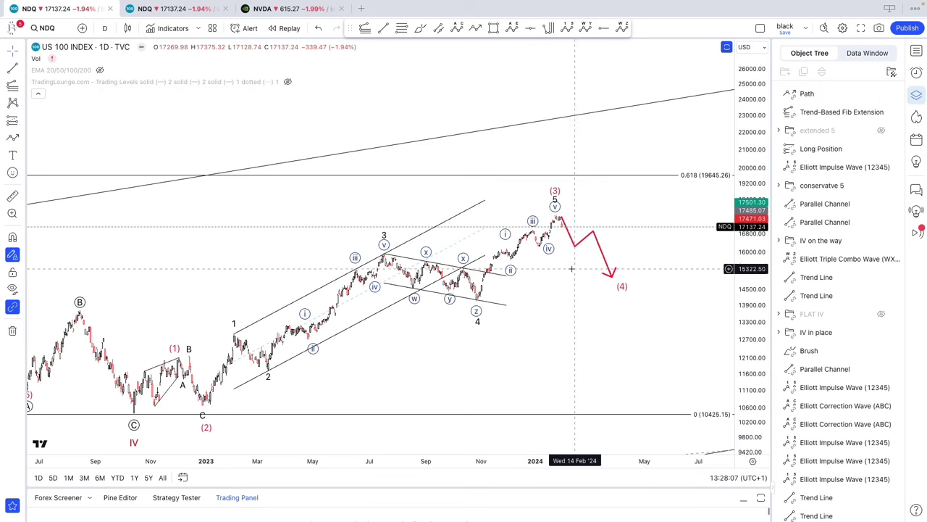
- Draw a support rectangle from about 15,500 to 14,950 through the path's arrow tip and move the (4) point onto that tip
{"action": "left_click", "coordinate": [492, 28]}
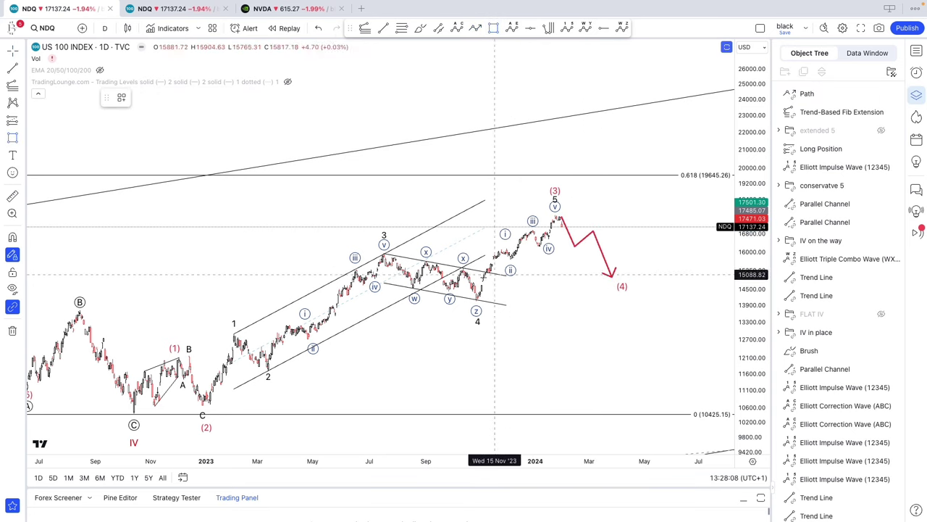
{"action": "left_click", "coordinate": [412, 265]}
{"action": "left_click", "coordinate": [717, 278]}
{"action": "left_click", "coordinate": [675, 299]}
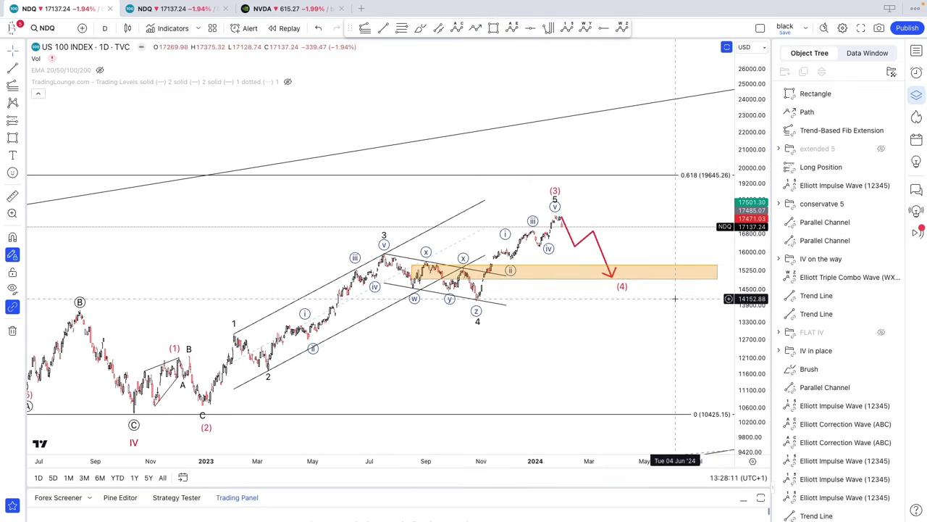
{"action": "left_click_drag", "start_coordinate": [623, 287], "coordinate": [613, 277]}
{"action": "left_click", "coordinate": [583, 284]}
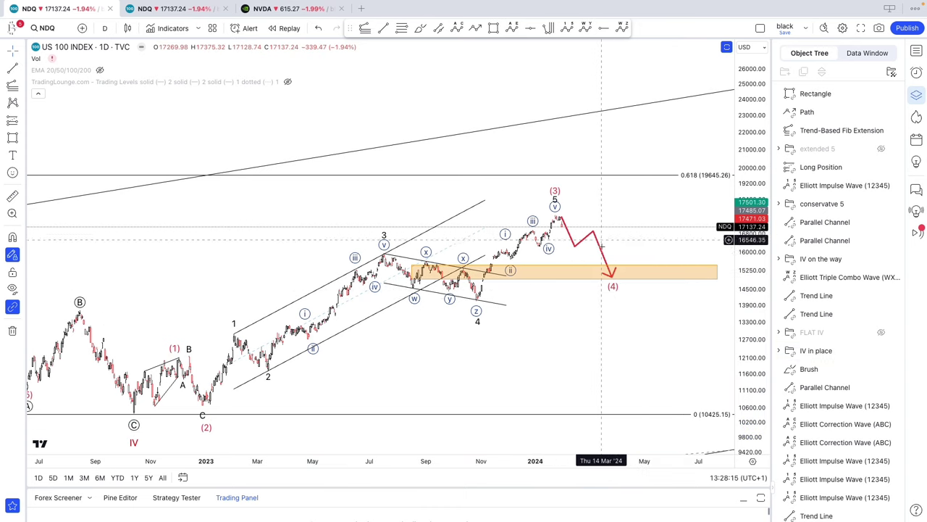
{"action": "scroll", "coordinate": [598, 279], "scroll_direction": "up", "scroll_amount": 1}
{"action": "left_click_drag", "start_coordinate": [604, 276], "coordinate": [601, 283]}
{"action": "left_click", "coordinate": [587, 285]}
{"action": "left_click", "coordinate": [574, 297]}
{"action": "scroll", "coordinate": [573, 297], "scroll_direction": "down", "scroll_amount": 2}
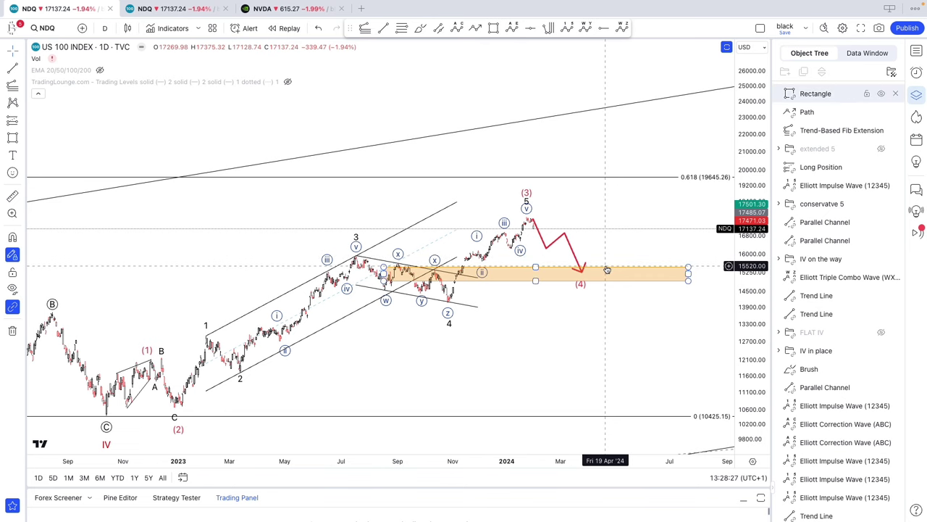
- Move the wave (5) point to mid-June 2024 at about 19,500, just under the 0.618 level
{"action": "scroll", "coordinate": [592, 271], "scroll_direction": "up", "scroll_amount": 1}
{"action": "scroll", "coordinate": [579, 239], "scroll_direction": "right", "scroll_amount": 3}
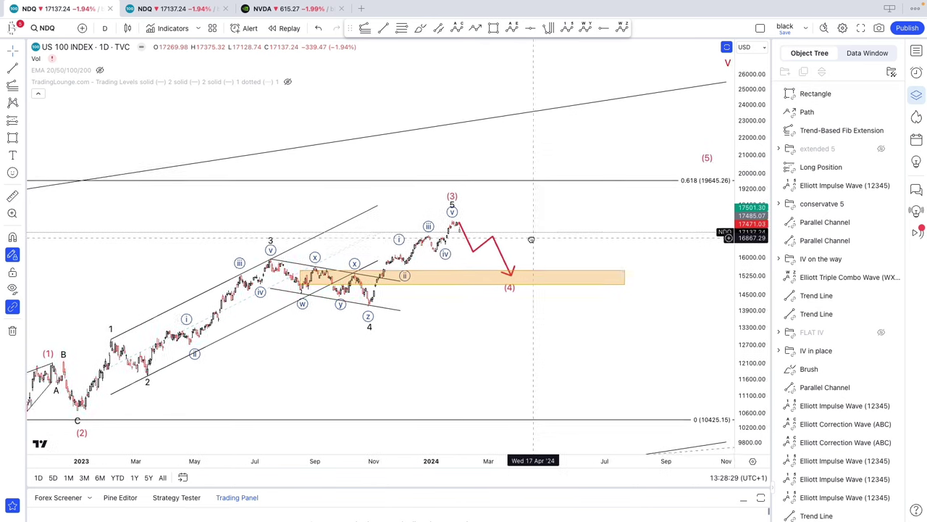
{"action": "left_click_drag", "start_coordinate": [702, 164], "coordinate": [585, 187]}
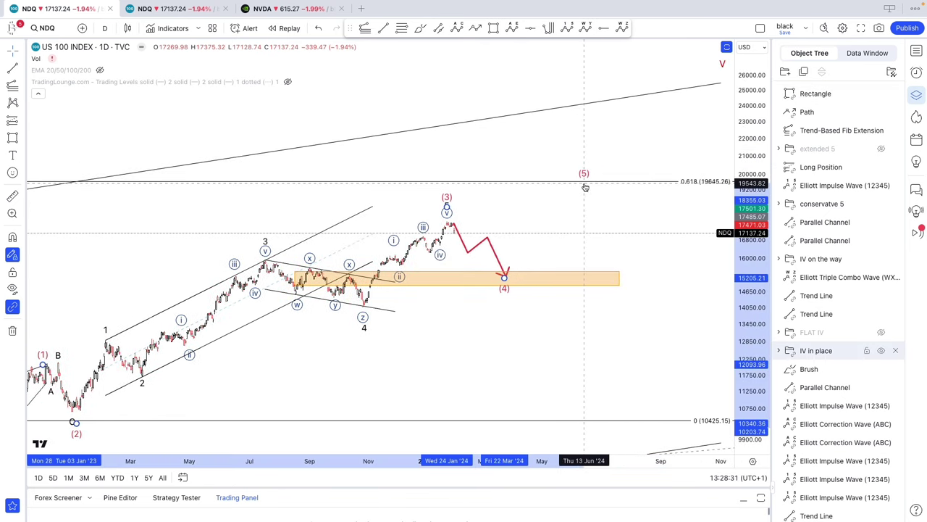
{"action": "scroll", "coordinate": [578, 188], "scroll_direction": "down", "scroll_amount": 1}
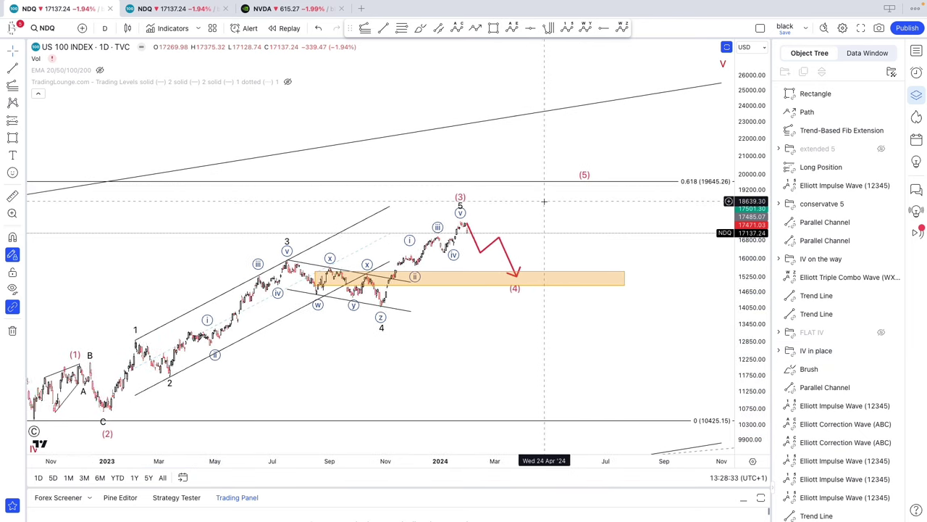
{"action": "scroll", "coordinate": [586, 187], "scroll_direction": "up", "scroll_amount": 1}
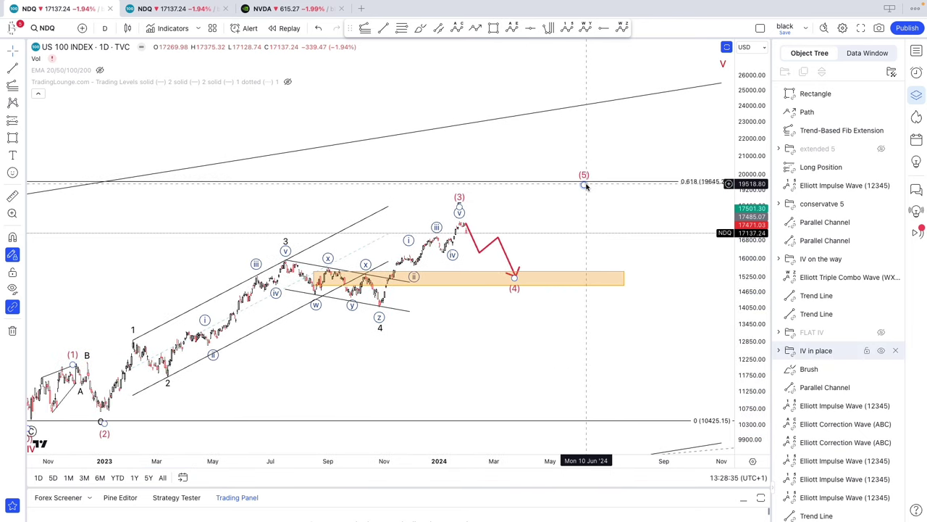
{"action": "scroll", "coordinate": [672, 183], "scroll_direction": "down", "scroll_amount": 1}
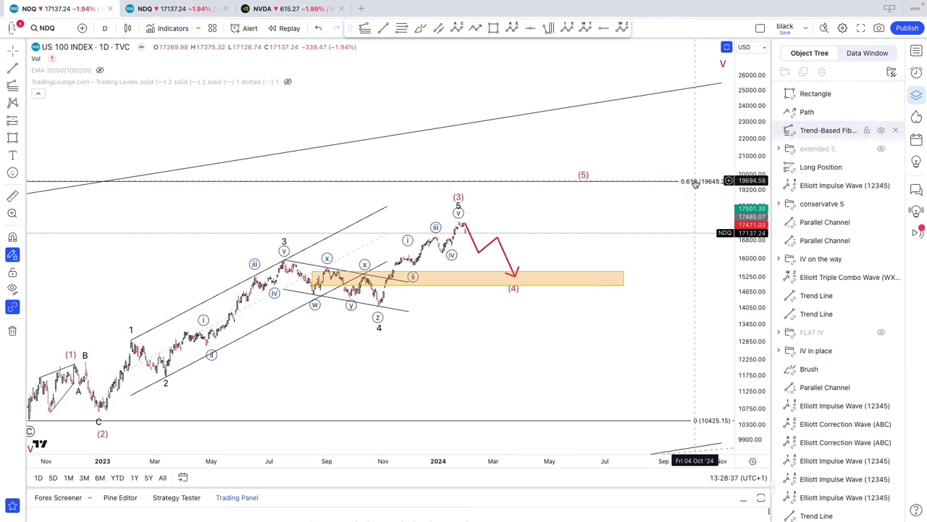
{"action": "scroll", "coordinate": [672, 183], "scroll_direction": "down", "scroll_amount": 1}
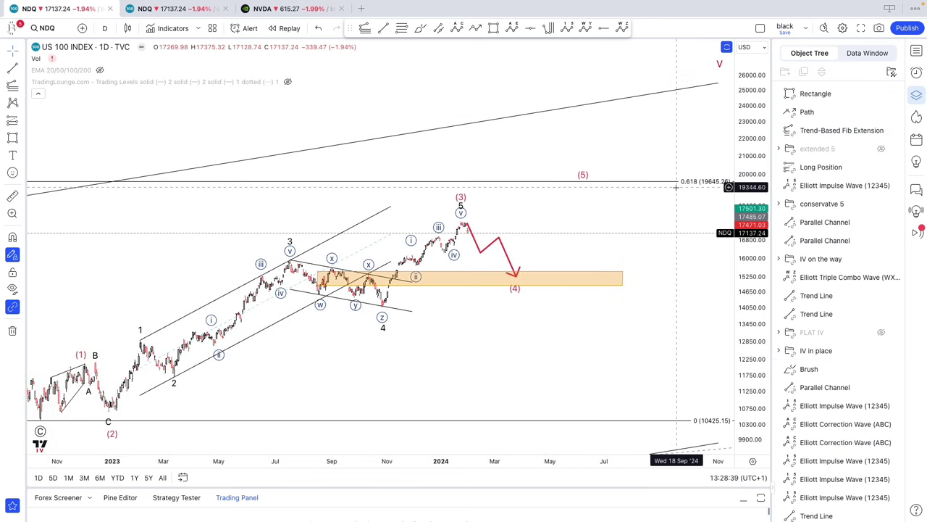
- Move the wave V label directly above the (5) label
{"action": "left_click_drag", "start_coordinate": [718, 69], "coordinate": [582, 171]}
{"action": "left_click", "coordinate": [546, 163]}
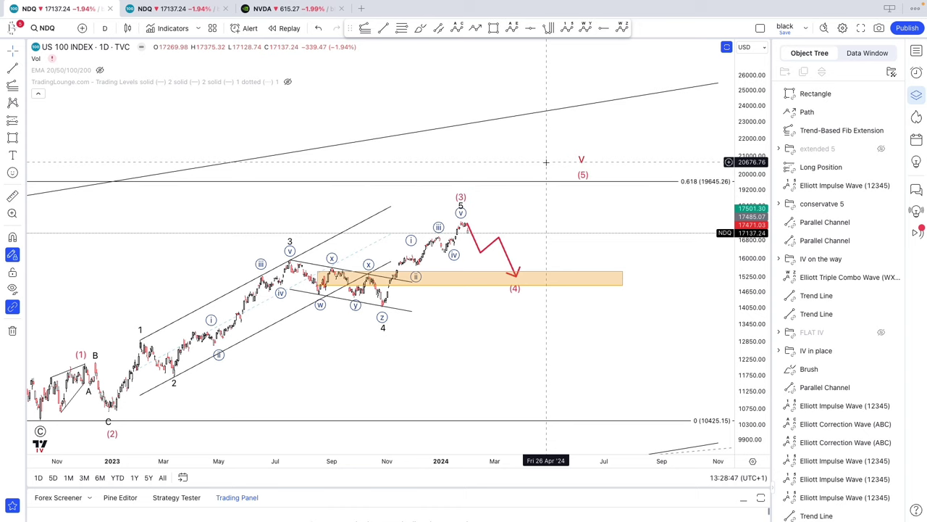
{"action": "scroll", "coordinate": [536, 265], "scroll_direction": "down", "scroll_amount": 3}
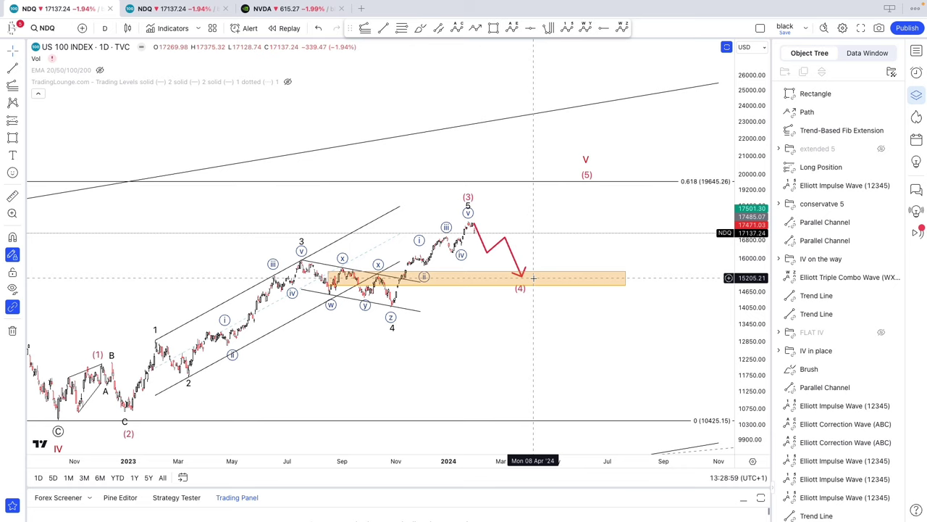
{"action": "scroll", "coordinate": [535, 279], "scroll_direction": "down", "scroll_amount": 2}
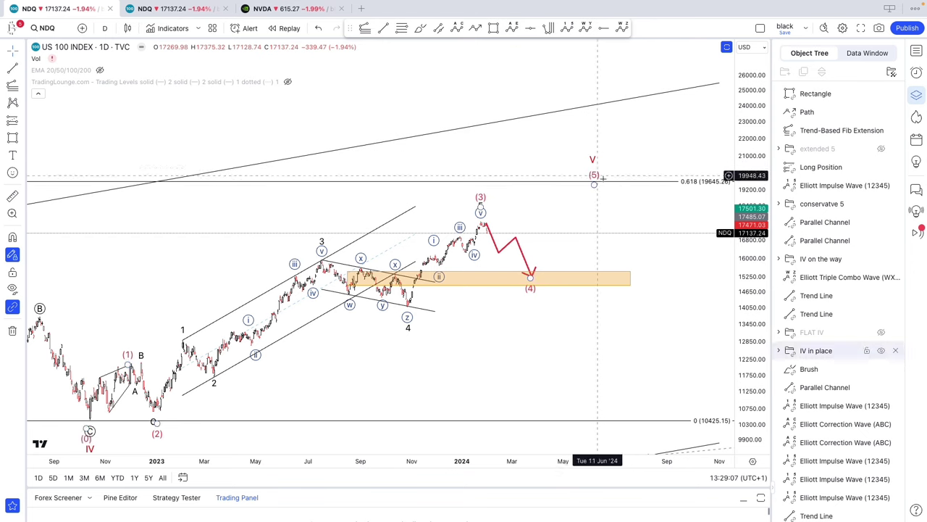
- Check the degree options of the (1)–(5) impulse wave
{"action": "left_click_drag", "start_coordinate": [614, 187], "coordinate": [576, 186]}
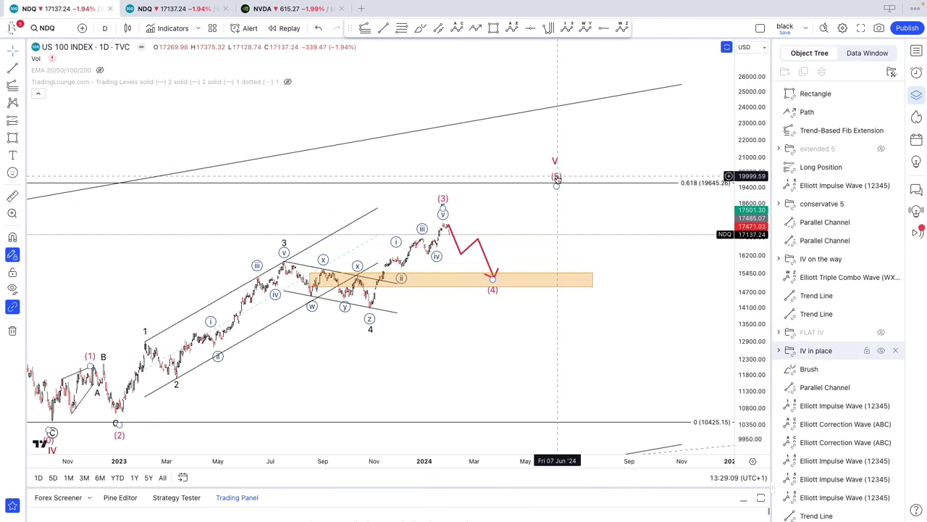
{"action": "right_click", "coordinate": [556, 181]}
{"action": "mouse_move", "coordinate": [631, 419]}
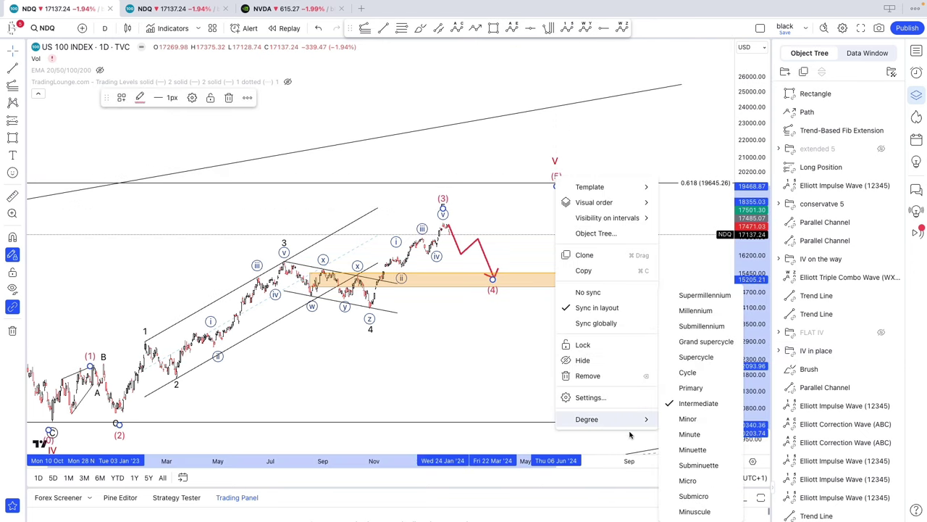
{"action": "left_click", "coordinate": [691, 388]}
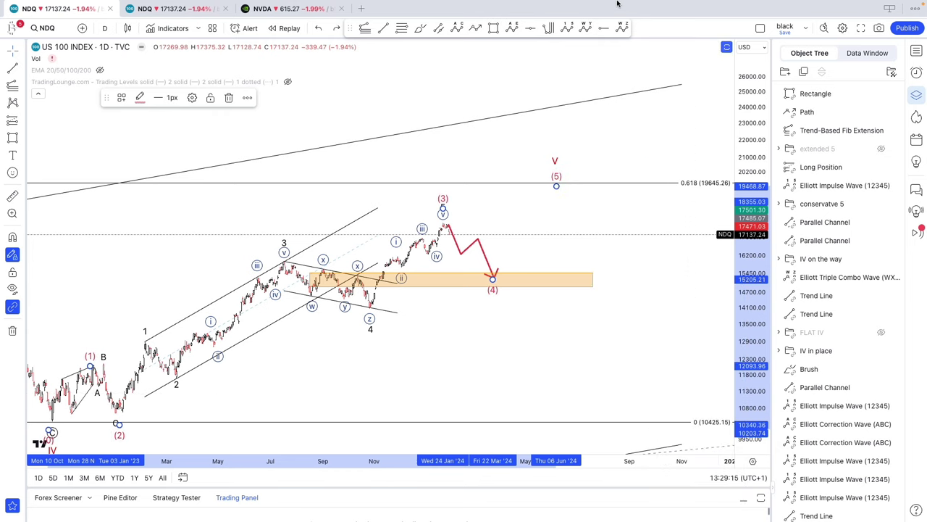
- Lower the (5) label onto the 0.618 line and move the wave V label farther out in time, near the upper trend line's end
{"action": "scroll", "coordinate": [641, 114], "scroll_direction": "down", "scroll_amount": 2}
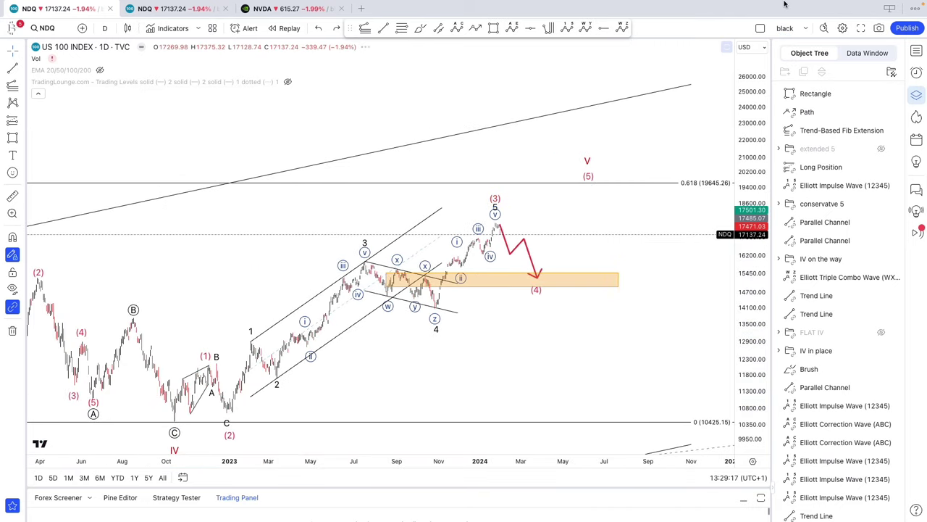
{"action": "scroll", "coordinate": [664, 154], "scroll_direction": "down", "scroll_amount": 3}
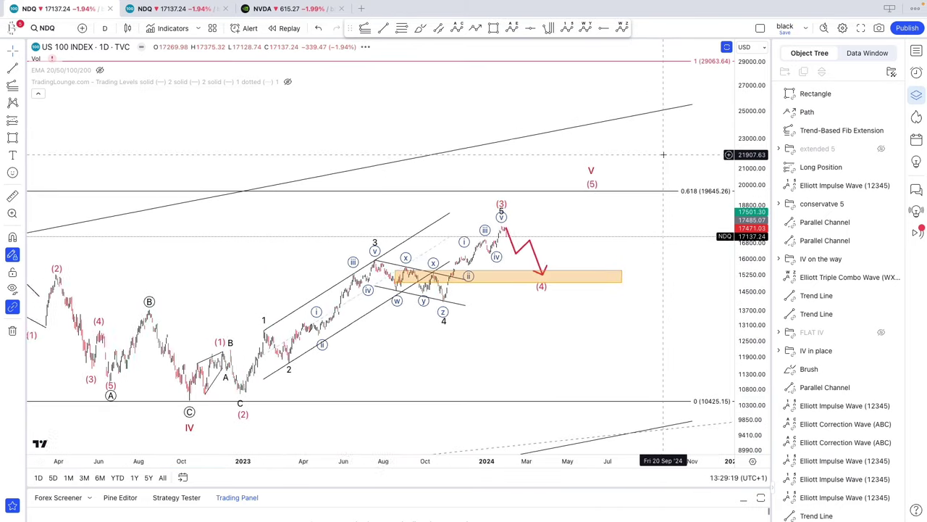
{"action": "scroll", "coordinate": [664, 154], "scroll_direction": "down", "scroll_amount": 1}
{"action": "scroll", "coordinate": [664, 155], "scroll_direction": "up", "scroll_amount": 1}
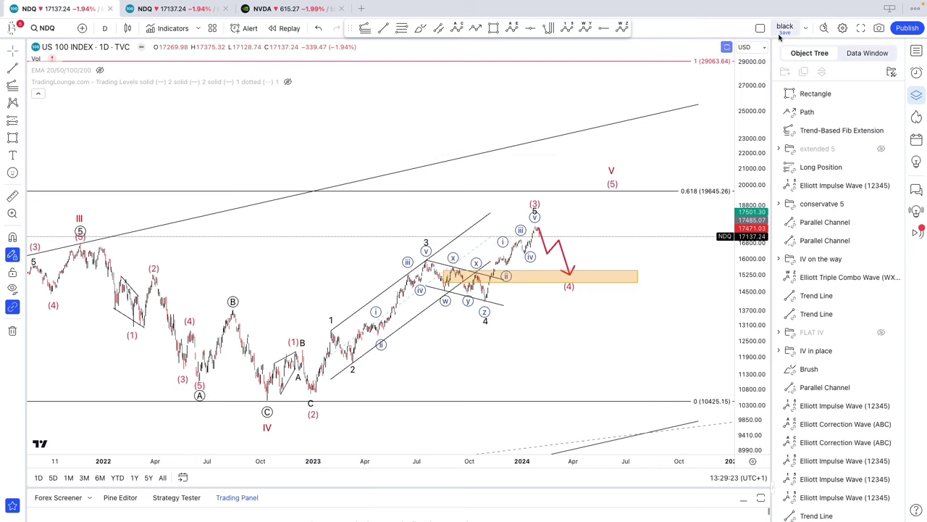
{"action": "scroll", "coordinate": [575, 149], "scroll_direction": "right", "scroll_amount": 3}
{"action": "left_click", "coordinate": [562, 180]}
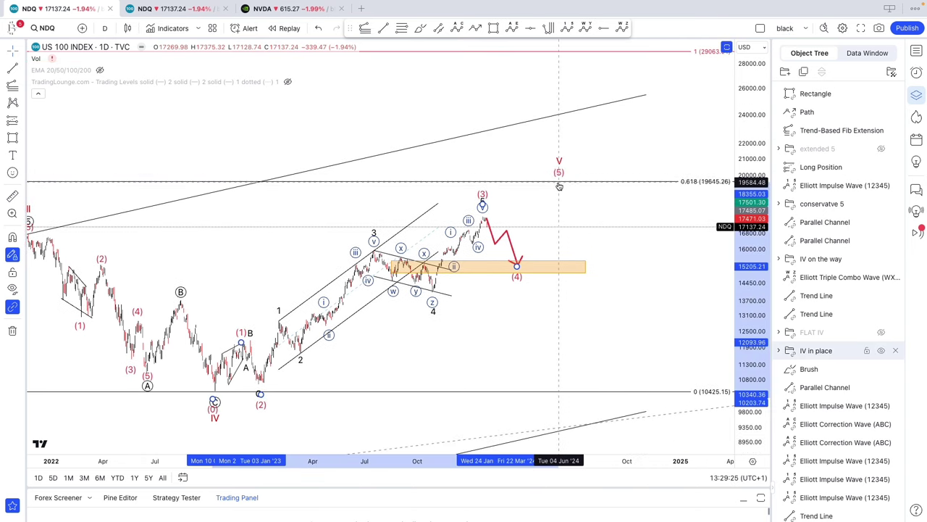
{"action": "mouse_move", "coordinate": [558, 192]}
{"action": "left_mouse_down"}
{"action": "mouse_move", "coordinate": [561, 168]}
{"action": "mouse_move", "coordinate": [607, 149]}
{"action": "mouse_move", "coordinate": [617, 209]}
{"action": "left_mouse_up"}
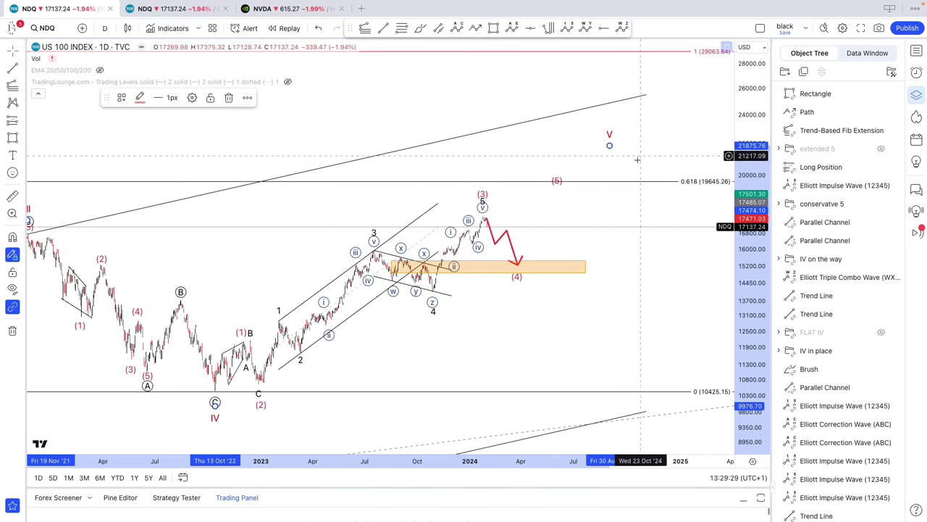
{"action": "left_click_drag", "start_coordinate": [610, 146], "coordinate": [662, 125]}
{"action": "left_click", "coordinate": [622, 129]}
{"action": "scroll", "coordinate": [605, 294], "scroll_direction": "up", "scroll_amount": 3}
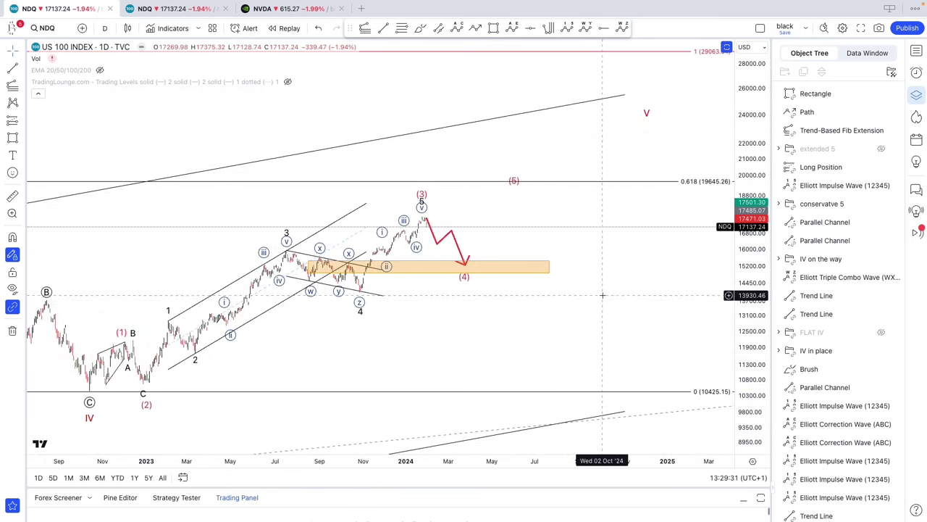
- Raise the wave (4) label slightly so it sits close to the tip of the red projection arrow
{"action": "left_click_drag", "start_coordinate": [608, 294], "coordinate": [705, 295]}
{"action": "scroll", "coordinate": [704, 295], "scroll_direction": "up", "scroll_amount": 3}
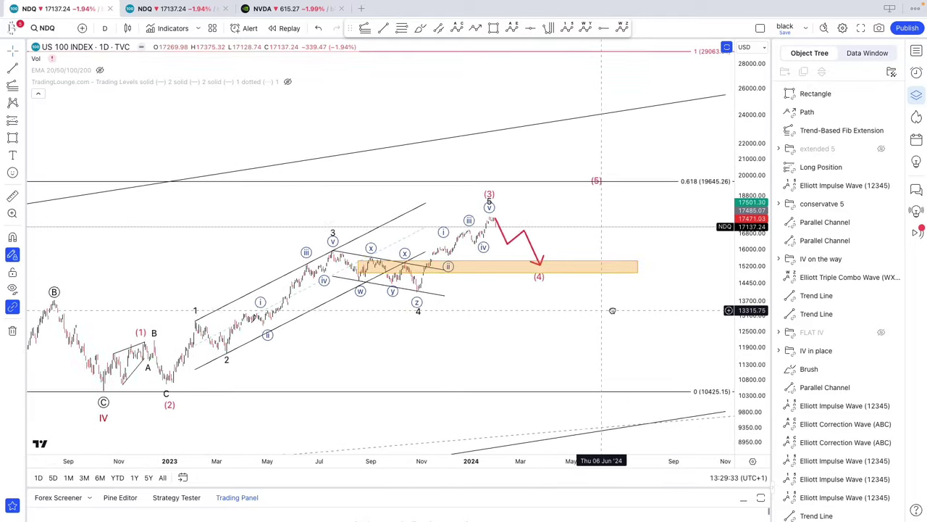
{"action": "left_click", "coordinate": [565, 273]}
{"action": "left_click_drag", "start_coordinate": [566, 275], "coordinate": [565, 261]}
{"action": "left_click", "coordinate": [568, 229]}
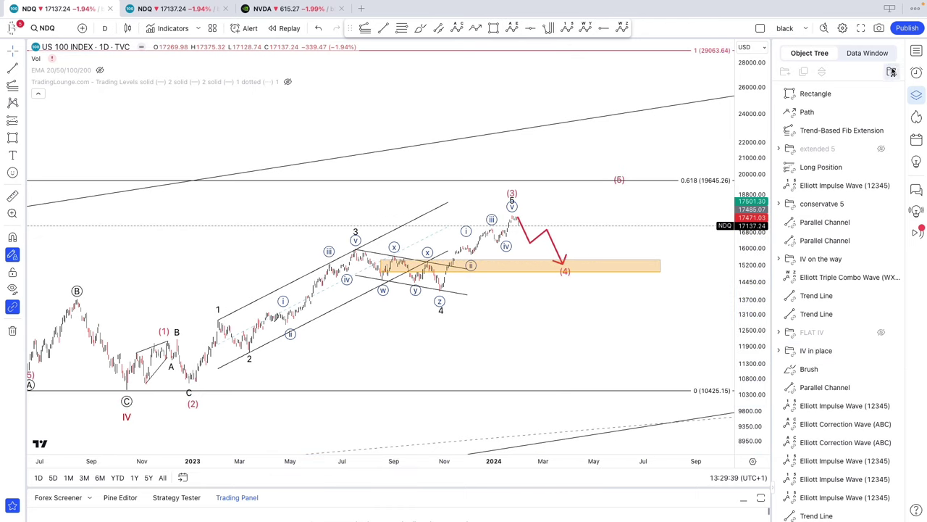
{"action": "scroll", "coordinate": [591, 214], "scroll_direction": "up", "scroll_amount": 1}
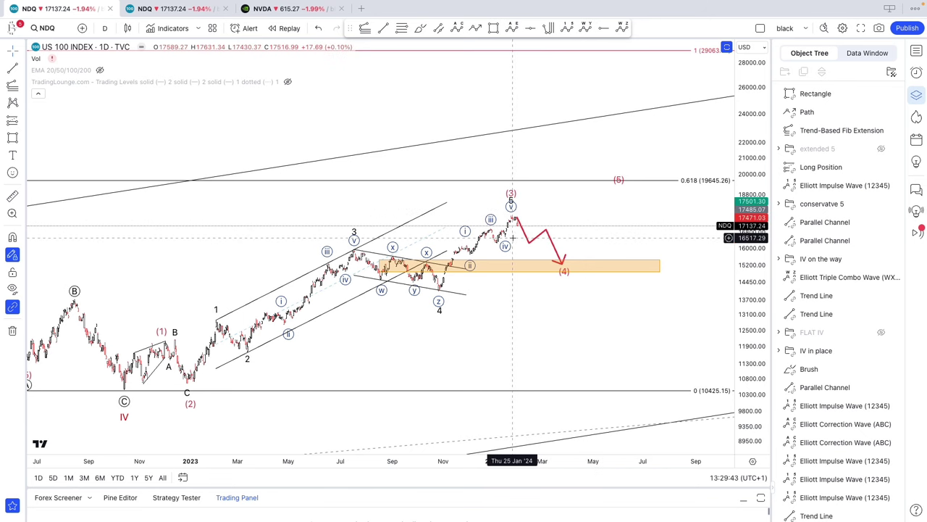
- Circle the wave (3) peak and sketch the possible price swings around it with orange Brush strokes
{"action": "left_click_drag", "start_coordinate": [751, 325], "coordinate": [746, 310]}
{"action": "scroll", "coordinate": [614, 319], "scroll_direction": "up", "scroll_amount": 1}
{"action": "scroll", "coordinate": [614, 318], "scroll_direction": "up", "scroll_amount": 1}
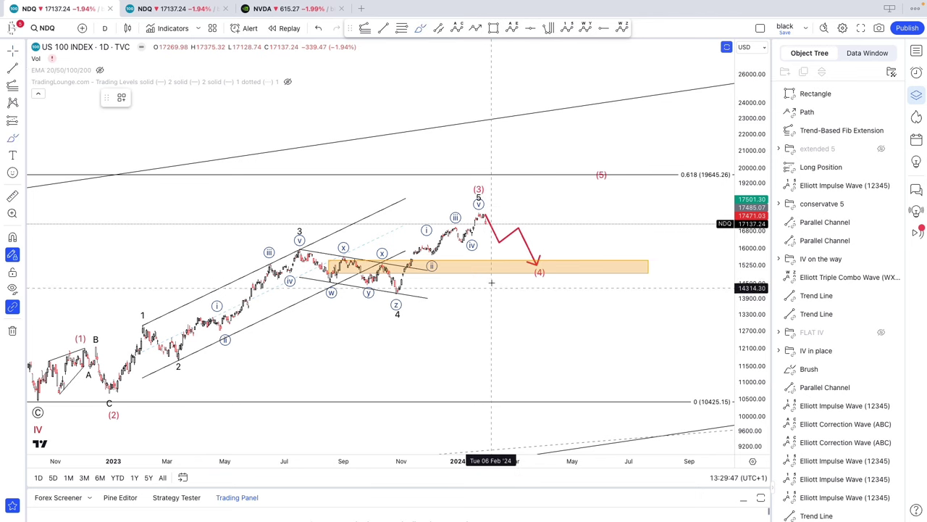
{"action": "mouse_move", "coordinate": [484, 234]}
{"action": "left_mouse_down"}
{"action": "mouse_move", "coordinate": [468, 235]}
{"action": "mouse_move", "coordinate": [499, 232]}
{"action": "mouse_move", "coordinate": [488, 229]}
{"action": "mouse_move", "coordinate": [492, 248]}
{"action": "left_mouse_up"}
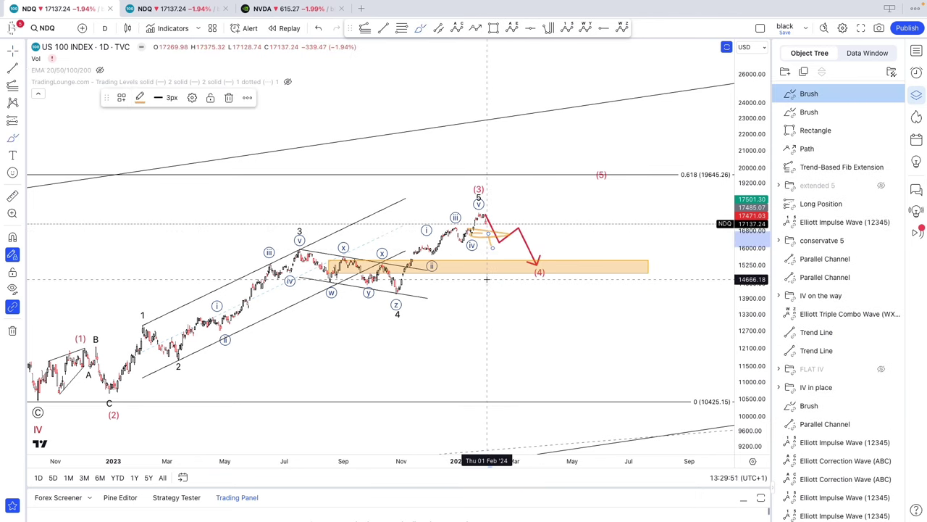
{"action": "mouse_move", "coordinate": [410, 271]}
{"action": "left_mouse_down"}
{"action": "mouse_move", "coordinate": [482, 214]}
{"action": "mouse_move", "coordinate": [536, 200]}
{"action": "mouse_move", "coordinate": [482, 240]}
{"action": "mouse_move", "coordinate": [488, 233]}
{"action": "mouse_move", "coordinate": [498, 253]}
{"action": "mouse_move", "coordinate": [490, 244]}
{"action": "left_mouse_up"}
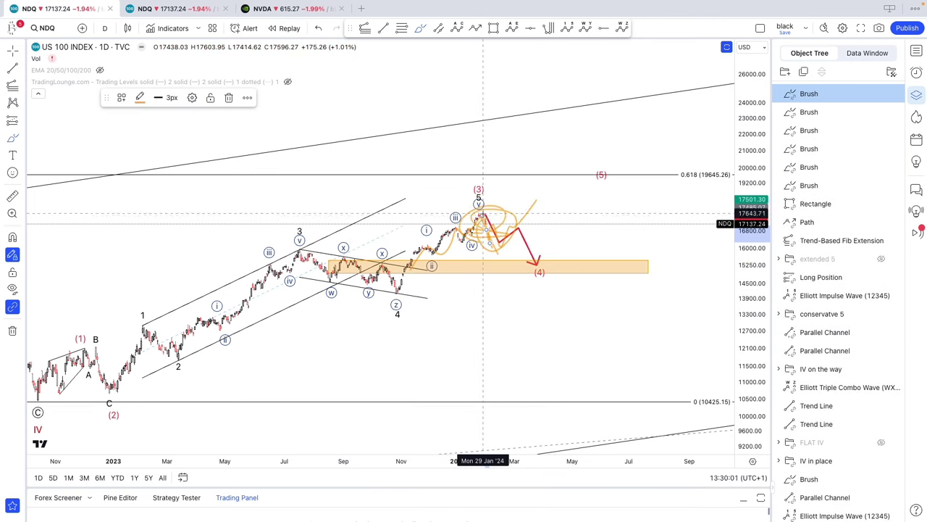
- Undo all the orange Brush strokes around the wave (3) peak
{"action": "key", "text": "ctrl+z"}
{"action": "key", "text": "ctrl+z"}
{"action": "key", "text": "ctrl+z"}
{"action": "key", "text": "ctrl+z"}
{"action": "key", "text": "ctrl+z"}
{"action": "key", "text": "ctrl+z"}
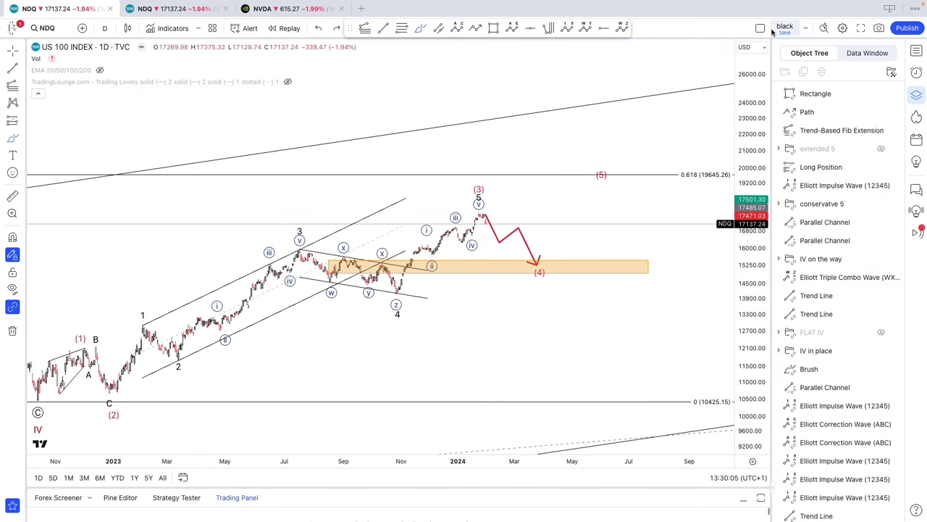
- Delete the orange rectangle that marks the wave (4) target zone
{"action": "scroll", "coordinate": [471, 255], "scroll_direction": "down", "scroll_amount": 2}
{"action": "left_click", "coordinate": [521, 263]}
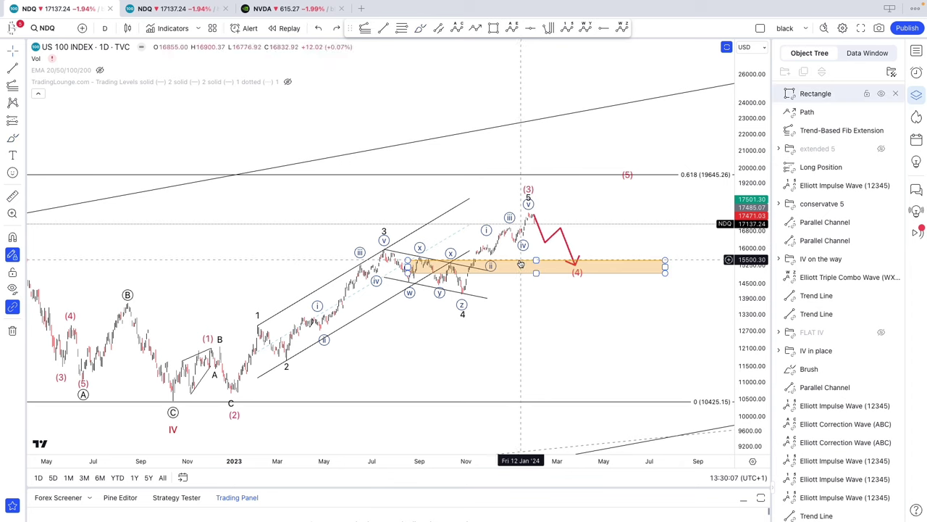
{"action": "left_click", "coordinate": [519, 263]}
{"action": "key", "text": "Delete"}
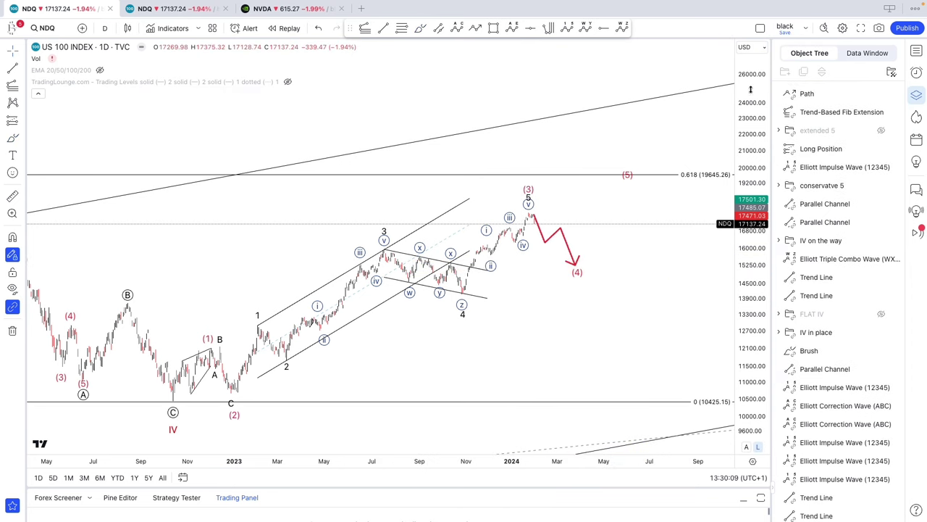
- Switch to the daily NVDA chart and hide the watchlist to show its wave count from 2022 onward
{"action": "scroll", "coordinate": [751, 104], "scroll_direction": "down", "scroll_amount": 2}
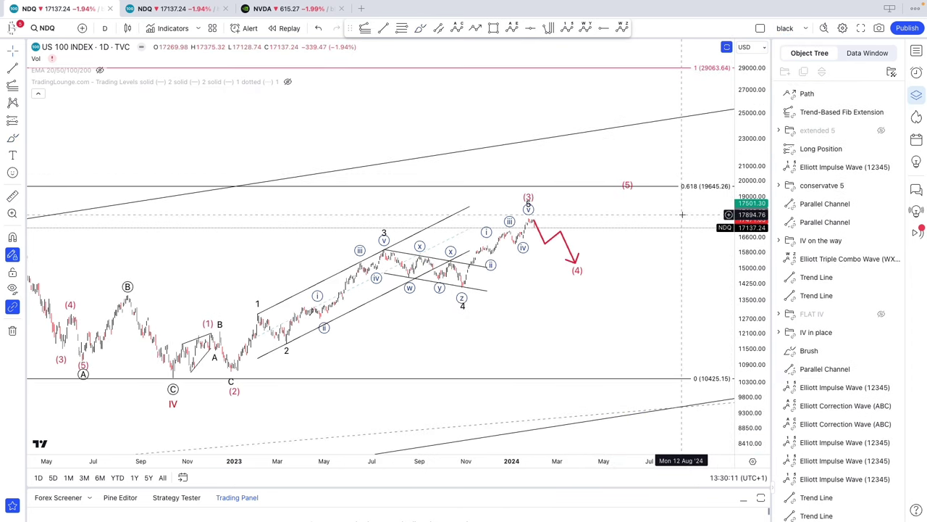
{"action": "left_click_drag", "start_coordinate": [678, 215], "coordinate": [656, 219]}
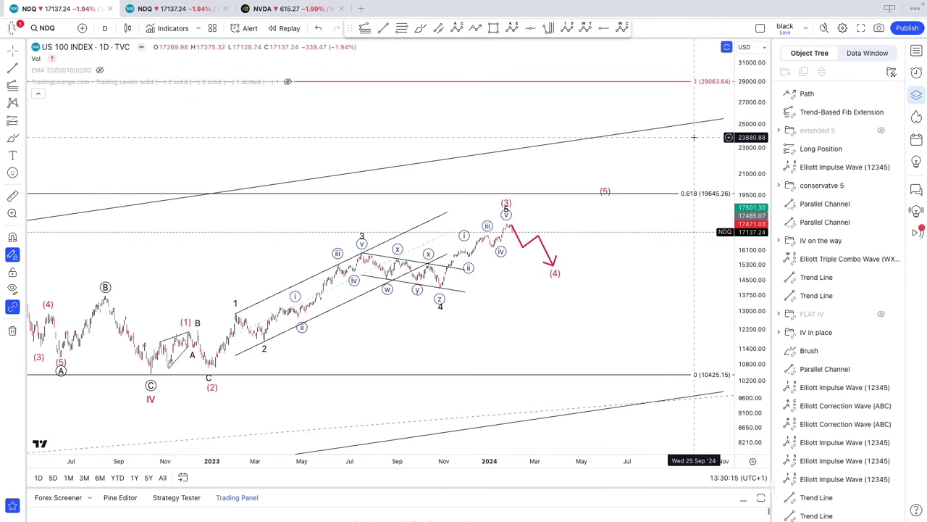
{"action": "scroll", "coordinate": [696, 138], "scroll_direction": "down", "scroll_amount": 2}
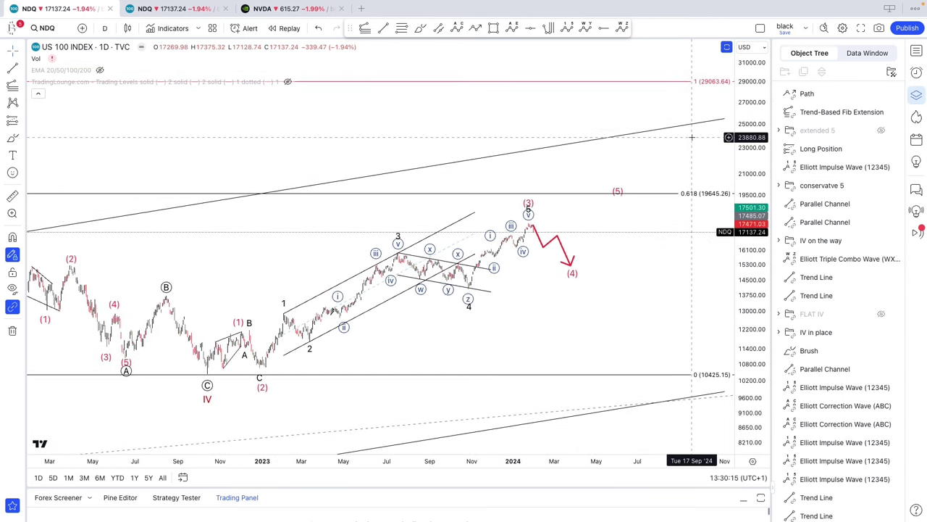
{"action": "left_click", "coordinate": [916, 51]}
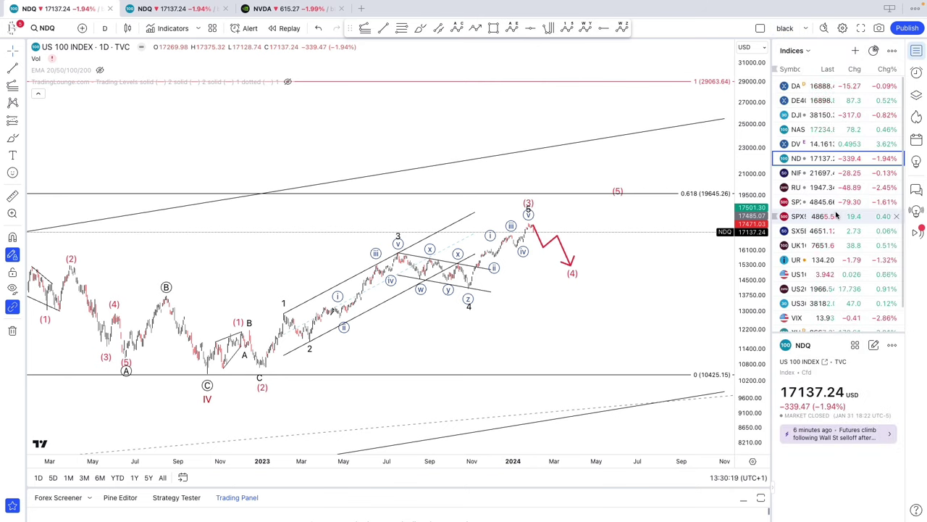
{"action": "left_click", "coordinate": [335, 7]}
{"action": "scroll", "coordinate": [601, 149], "scroll_direction": "up", "scroll_amount": 3}
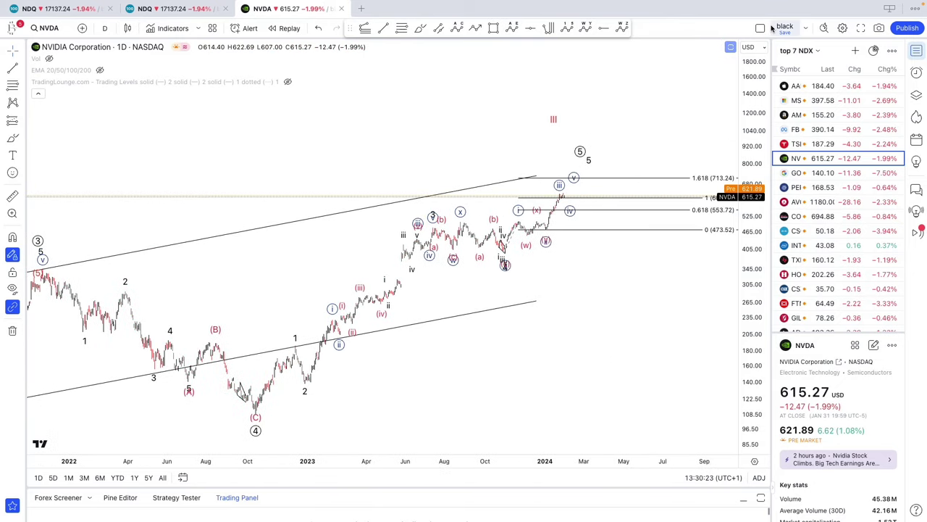
{"action": "left_click", "coordinate": [917, 50]}
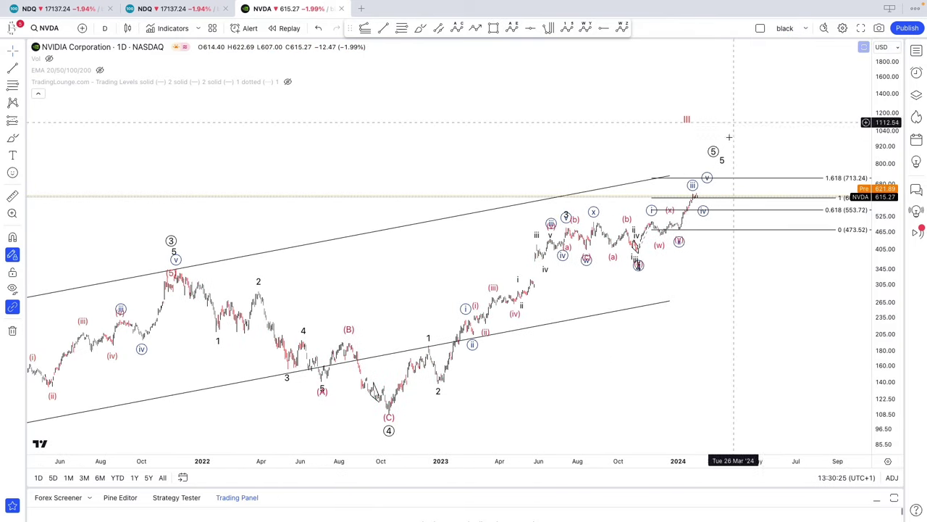
{"action": "scroll", "coordinate": [724, 120], "scroll_direction": "up", "scroll_amount": 4}
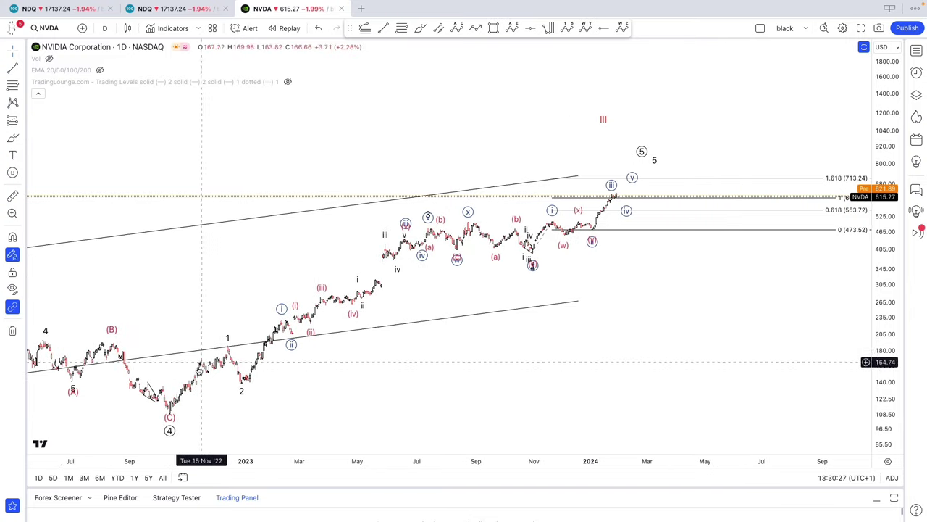
- Move the wave 4 label below the circled y label at the autumn 2023 low
{"action": "left_click", "coordinate": [530, 271]}
{"action": "left_click_drag", "start_coordinate": [529, 271], "coordinate": [531, 268]}
{"action": "left_click", "coordinate": [555, 276]}
- Trace NVDA's circled wave i rise and wave ii correction with one Brush stroke and undo it
{"action": "scroll", "coordinate": [553, 277], "scroll_direction": "up", "scroll_amount": 1}
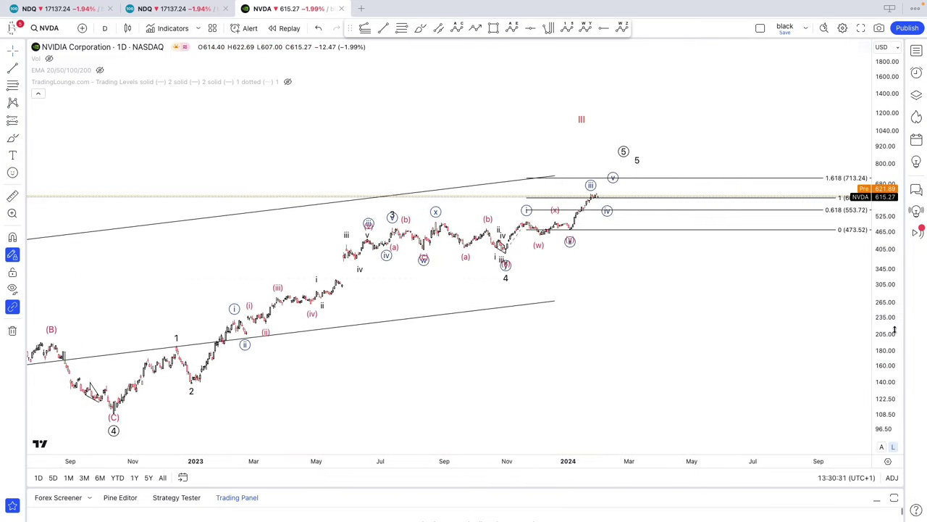
{"action": "left_click_drag", "start_coordinate": [895, 330], "coordinate": [895, 288]}
{"action": "scroll", "coordinate": [529, 213], "scroll_direction": "up", "scroll_amount": 2}
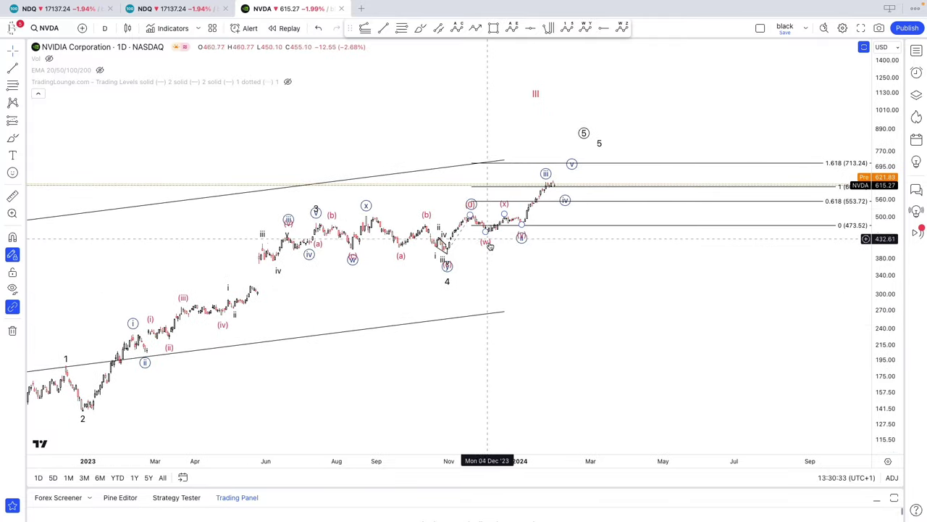
{"action": "left_click", "coordinate": [420, 28]}
{"action": "mouse_move", "coordinate": [454, 253]}
{"action": "left_mouse_down"}
{"action": "mouse_move", "coordinate": [478, 218]}
{"action": "mouse_move", "coordinate": [523, 227]}
{"action": "left_mouse_up"}
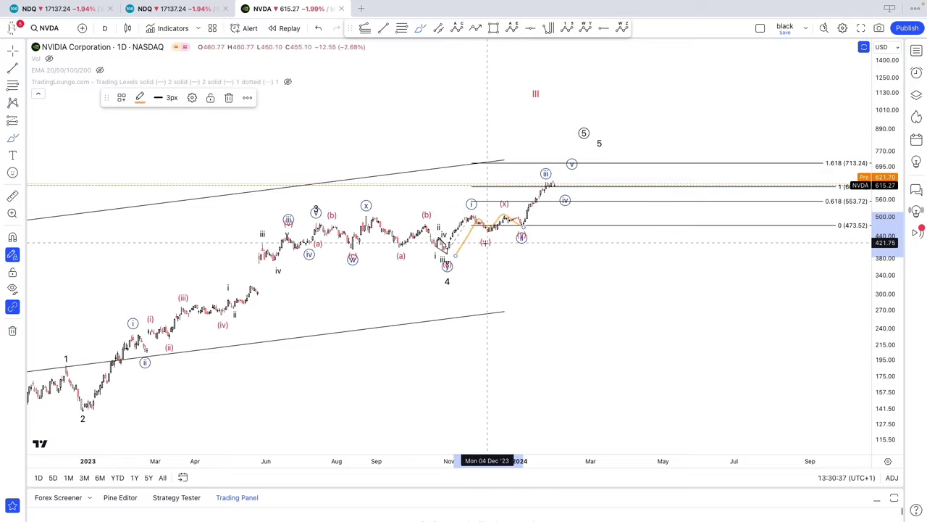
{"action": "key", "text": "super+z"}
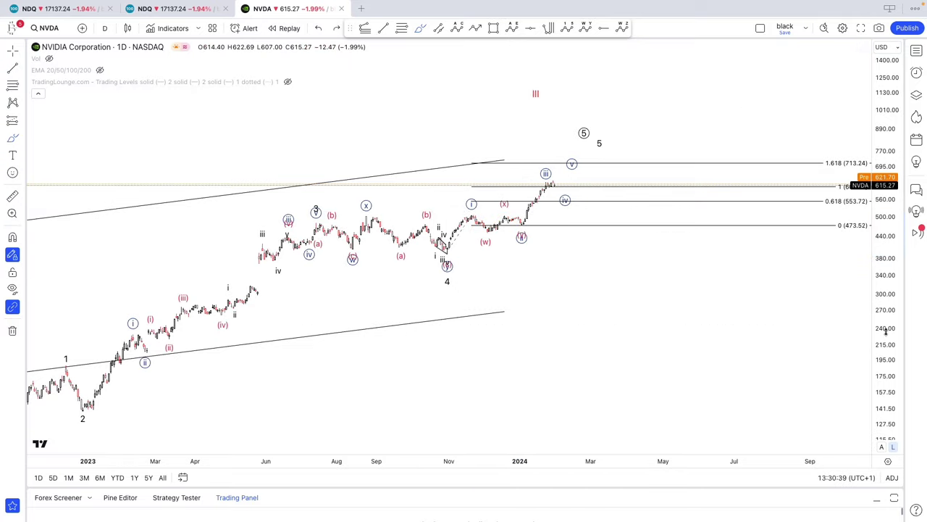
- Move NVDA's circled wave v label farther out to late February 2024, just below the 1.618 level
{"action": "scroll", "coordinate": [886, 331], "scroll_direction": "up", "scroll_amount": 5}
{"action": "scroll", "coordinate": [638, 306], "scroll_direction": "up", "scroll_amount": 1}
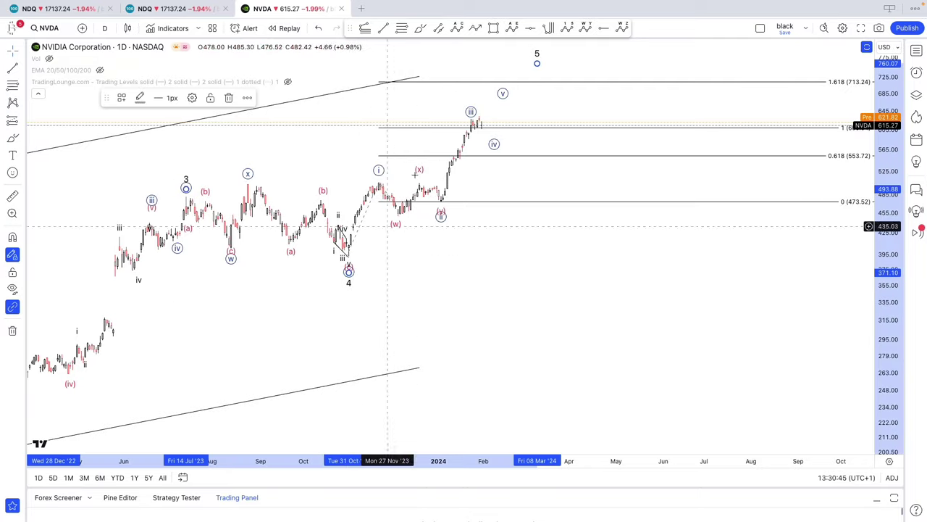
{"action": "left_click_drag", "start_coordinate": [513, 106], "coordinate": [536, 149]}
{"action": "left_click", "coordinate": [553, 124]}
{"action": "left_click", "coordinate": [792, 36]}
{"action": "left_click", "coordinate": [517, 198]}
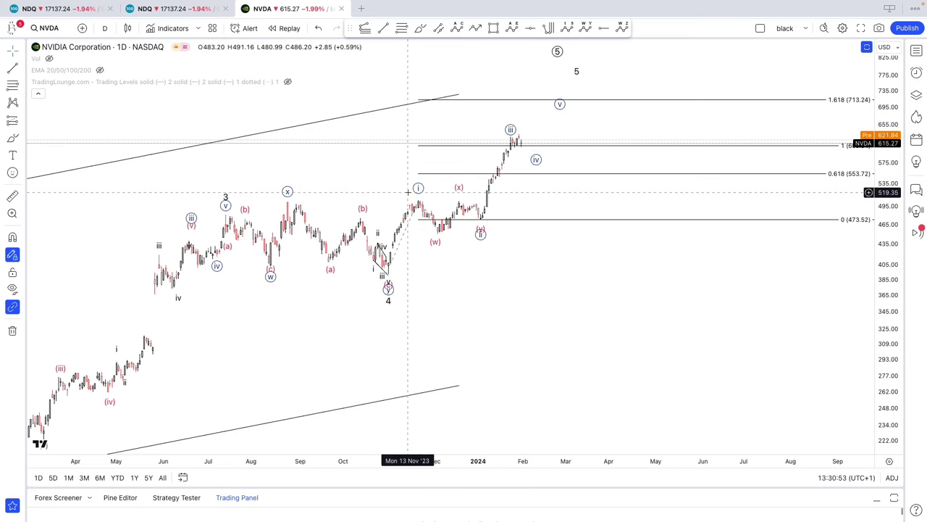
- Lower the circled wave iv label to just above the 0.618 level and move circled wave v to the 1.618 level in early March 2024
{"action": "left_click_drag", "start_coordinate": [537, 160], "coordinate": [543, 170]}
{"action": "left_click", "coordinate": [532, 162]}
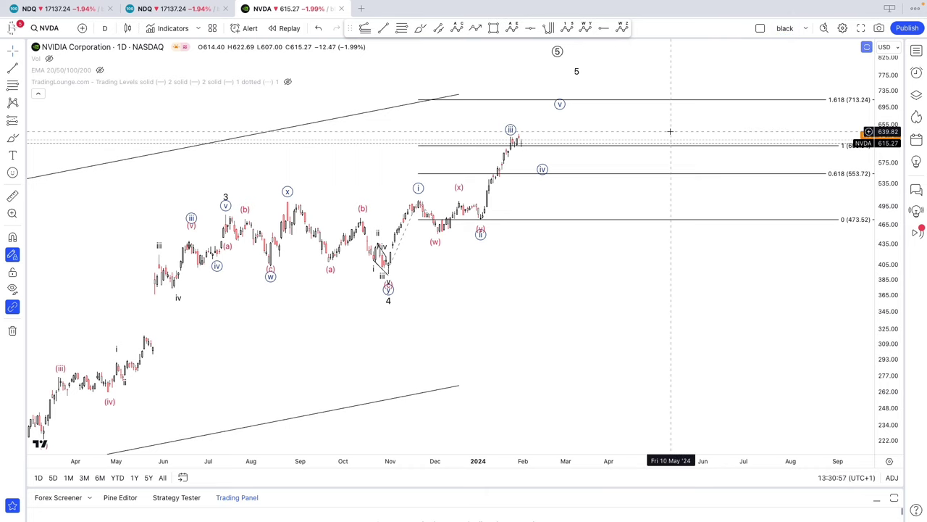
{"action": "scroll", "coordinate": [680, 131], "scroll_direction": "left", "scroll_amount": 2}
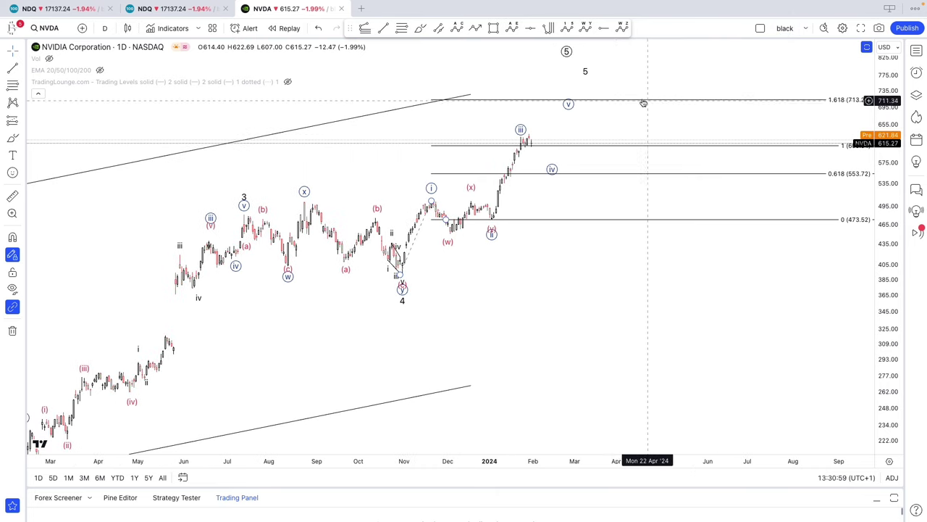
{"action": "left_click_drag", "start_coordinate": [573, 108], "coordinate": [591, 101]}
{"action": "left_click", "coordinate": [553, 109]}
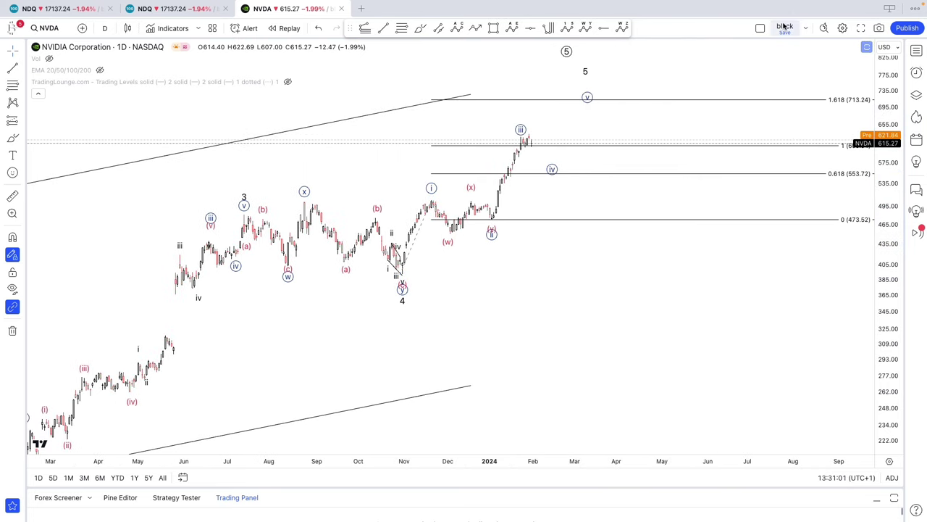
- Load Microsoft (MSFT) from the top 7 NDX watchlist, hide the list and show the wave count since 2022
{"action": "left_click", "coordinate": [916, 50]}
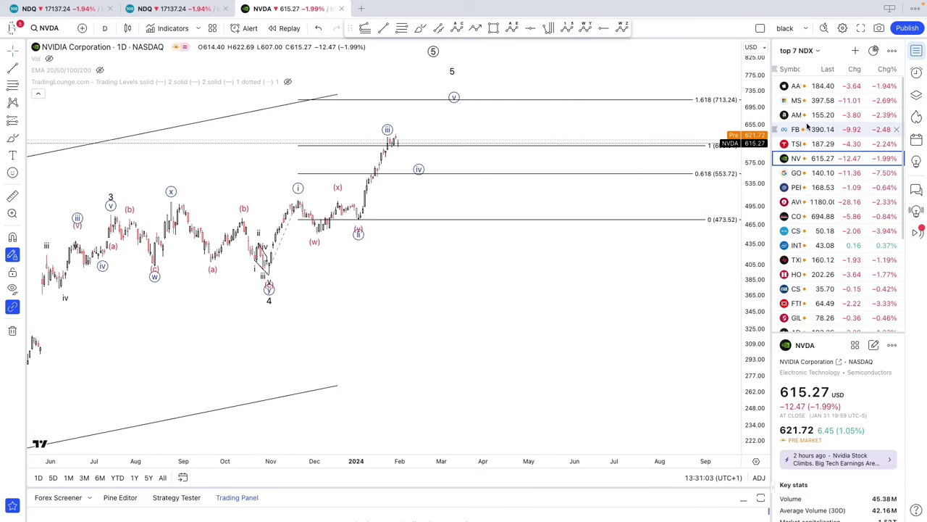
{"action": "left_click", "coordinate": [811, 101]}
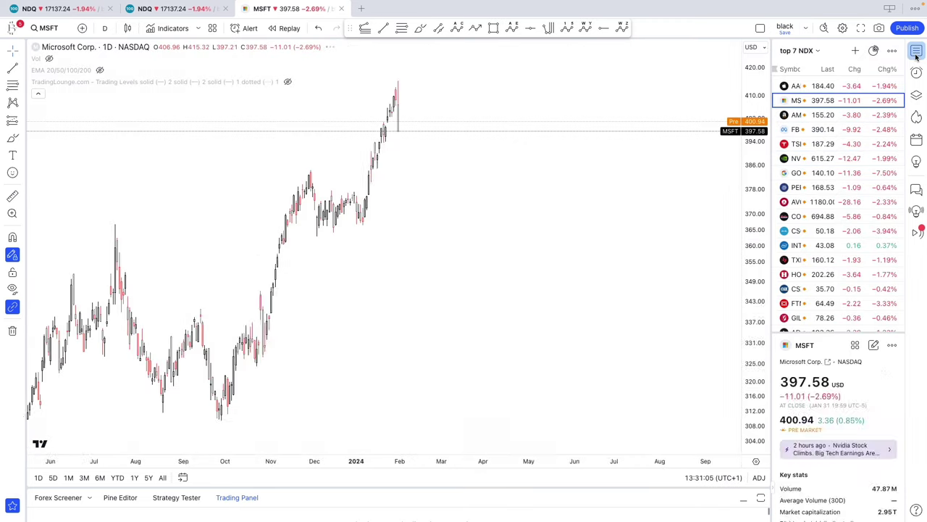
{"action": "scroll", "coordinate": [820, 146], "scroll_direction": "down", "scroll_amount": 3}
{"action": "left_click_drag", "start_coordinate": [883, 308], "coordinate": [875, 355]}
{"action": "scroll", "coordinate": [775, 325], "scroll_direction": "down", "scroll_amount": 5}
{"action": "scroll", "coordinate": [757, 329], "scroll_direction": "down", "scroll_amount": 2}
{"action": "left_click_drag", "start_coordinate": [752, 332], "coordinate": [744, 335]}
{"action": "scroll", "coordinate": [493, 297], "scroll_direction": "up", "scroll_amount": 2}
{"action": "scroll", "coordinate": [493, 296], "scroll_direction": "up", "scroll_amount": 2}
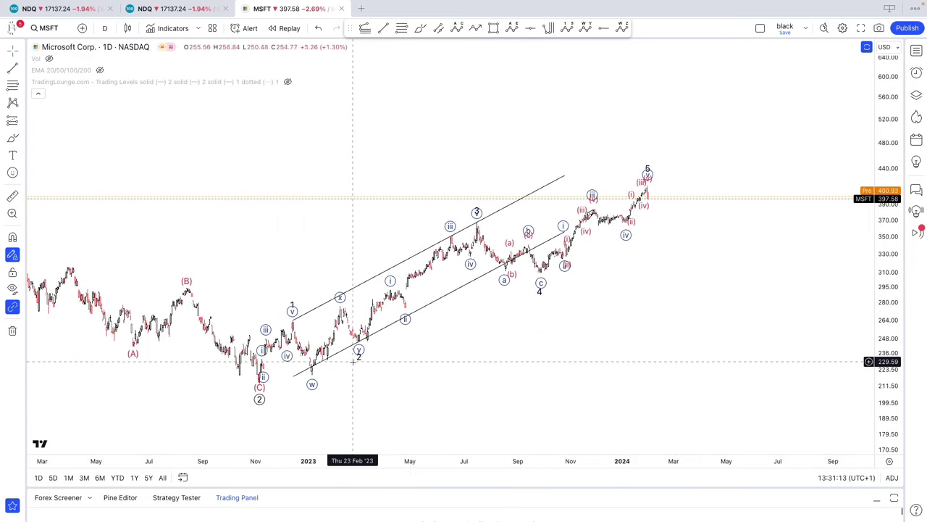
- Raise the circled c label away from the wave 4 label, and lift the wave 5 label clear of circled v
{"action": "left_click", "coordinate": [477, 212]}
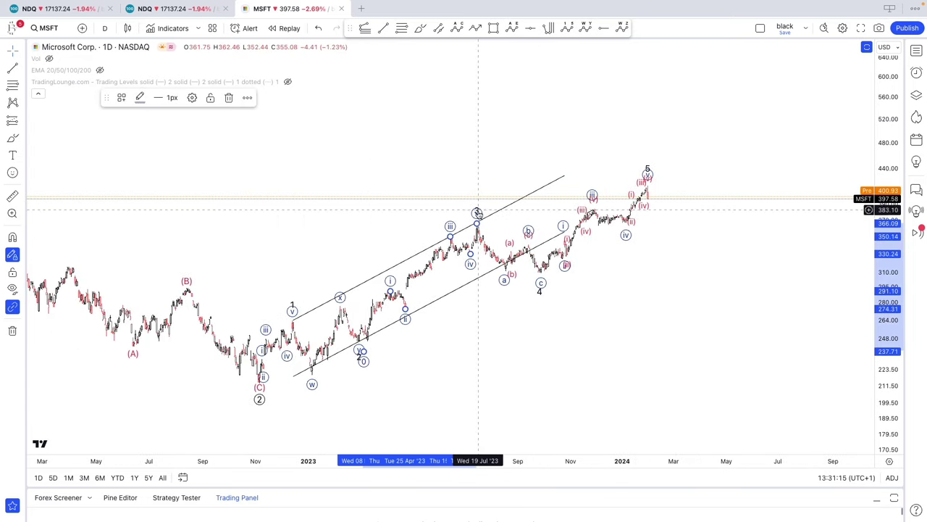
{"action": "left_click_drag", "start_coordinate": [543, 272], "coordinate": [541, 266]}
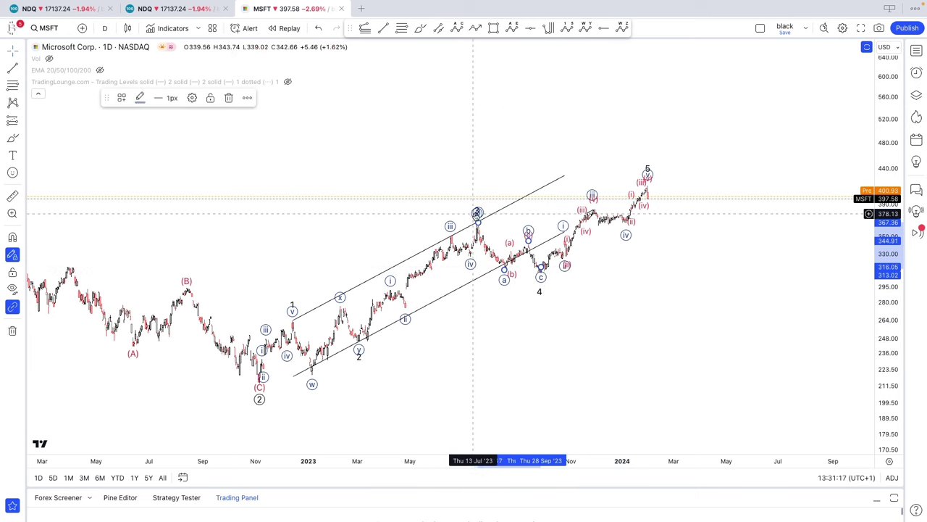
{"action": "left_click", "coordinate": [583, 298]}
{"action": "mouse_move", "coordinate": [647, 174]}
{"action": "left_mouse_down"}
{"action": "mouse_move", "coordinate": [646, 162]}
{"action": "mouse_move", "coordinate": [646, 171]}
{"action": "left_mouse_up"}
{"action": "left_click", "coordinate": [623, 171]}
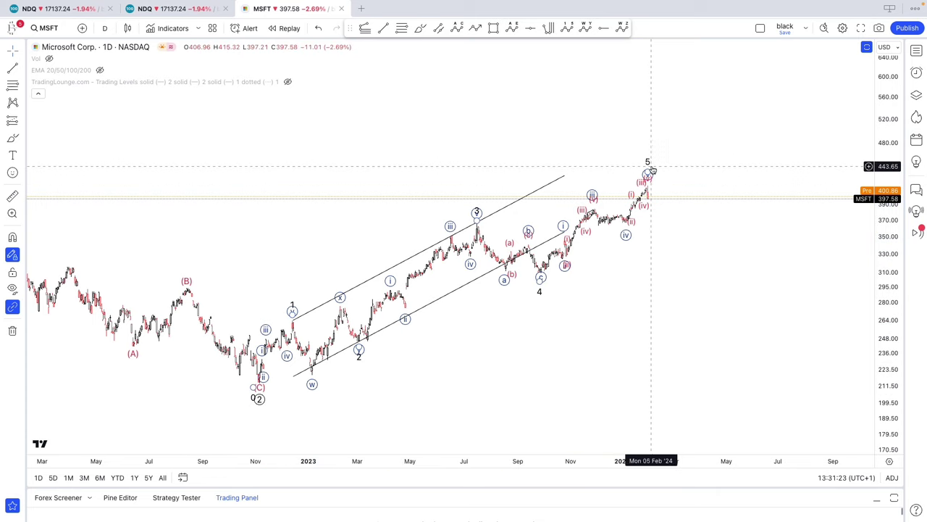
- With the Brush, write a bracketed number above wave 5, sketch the pullback, outline a support zone near 290–315 and circle the peak
{"action": "left_click", "coordinate": [439, 27]}
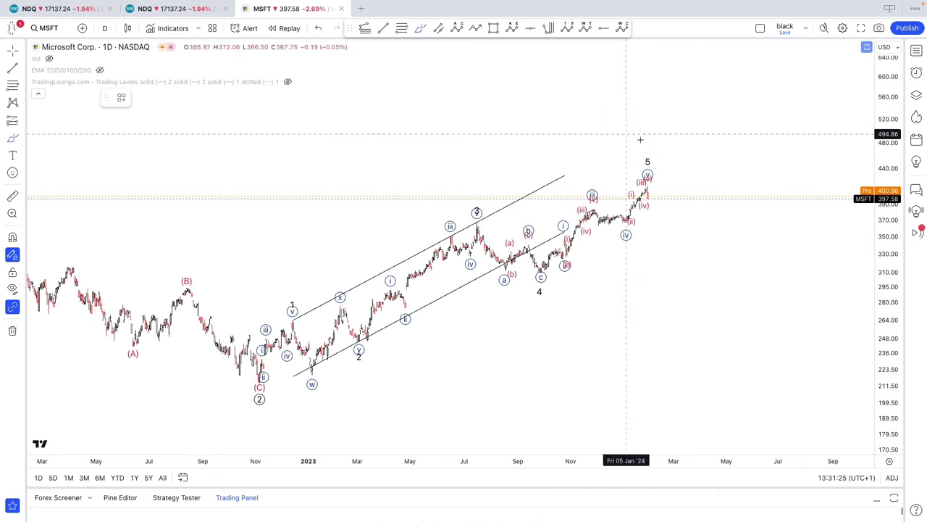
{"action": "left_click_drag", "start_coordinate": [623, 133], "coordinate": [657, 155]}
{"action": "left_click_drag", "start_coordinate": [649, 197], "coordinate": [716, 275]}
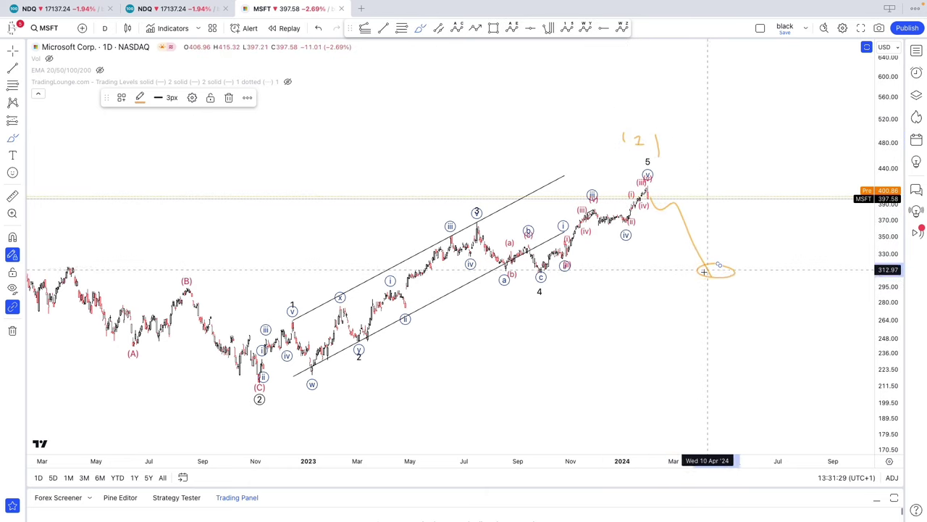
{"action": "mouse_move", "coordinate": [493, 269]}
{"action": "left_mouse_down"}
{"action": "mouse_move", "coordinate": [652, 289]}
{"action": "mouse_move", "coordinate": [860, 265]}
{"action": "mouse_move", "coordinate": [554, 267]}
{"action": "left_mouse_up"}
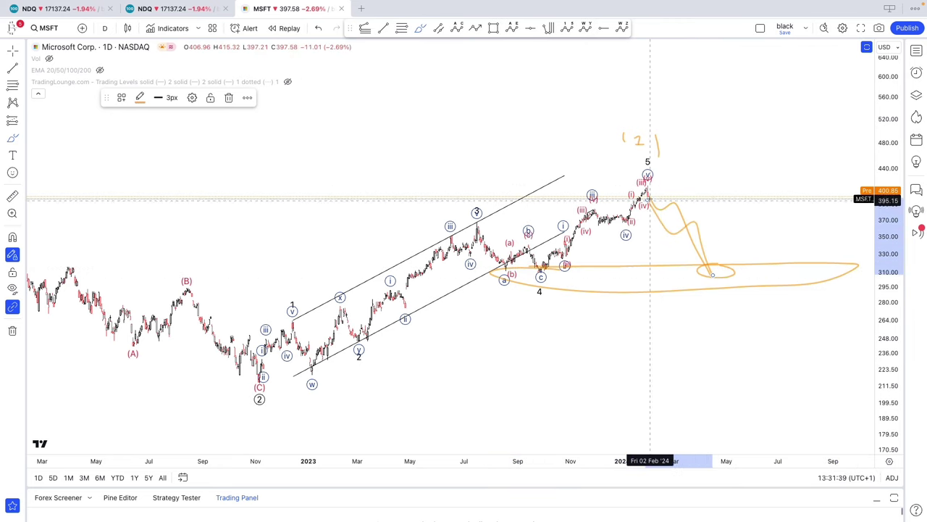
{"action": "left_click_drag", "start_coordinate": [643, 190], "coordinate": [640, 185]}
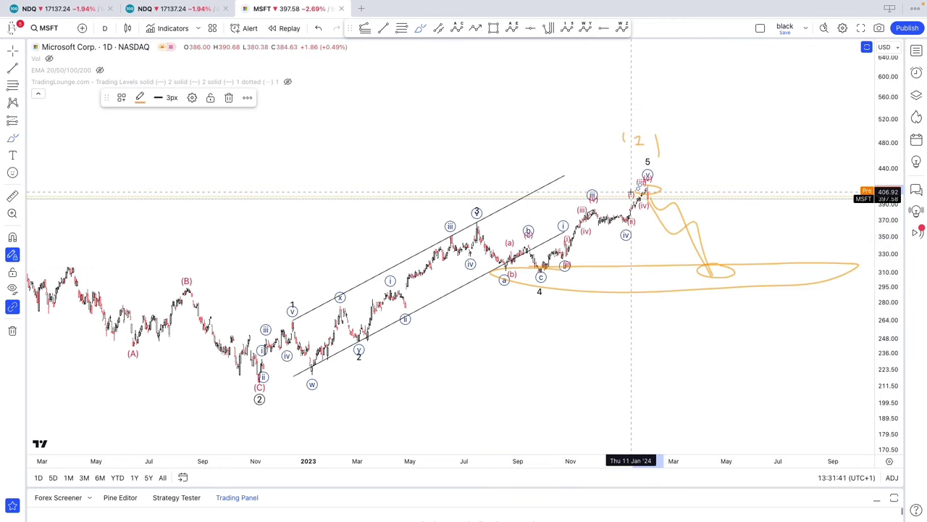
- Undo the brush sketches of the pullback, the support zone and the peak circle on the MSFT chart
{"action": "key", "text": "ctrl+z"}
{"action": "key", "text": "ctrl+z"}
{"action": "key", "text": "ctrl+z"}
{"action": "key", "text": "ctrl+z"}
{"action": "key", "text": "ctrl+z"}
{"action": "key", "text": "ctrl+z"}
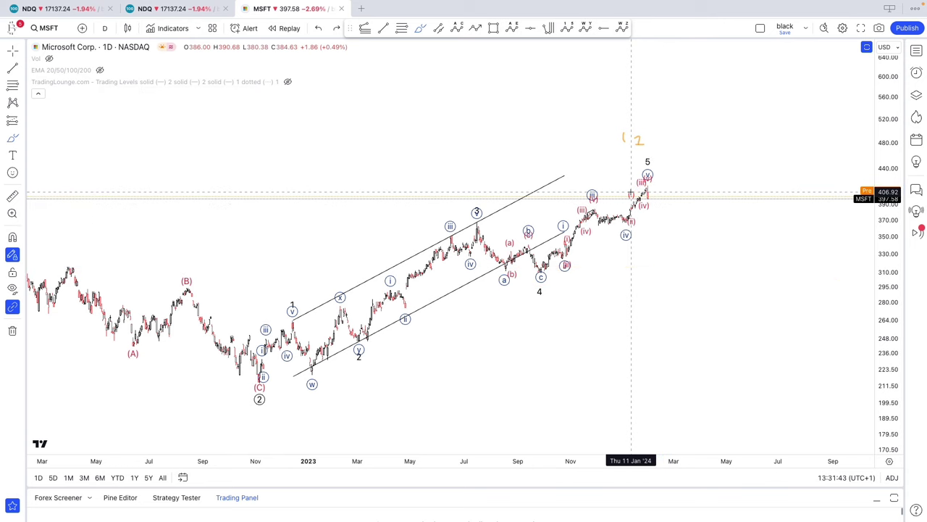
- Switch the MSFT chart to the weekly interval and show the long-term wave count up to the projected wave V
{"action": "scroll", "coordinate": [631, 195], "scroll_direction": "down", "scroll_amount": 3}
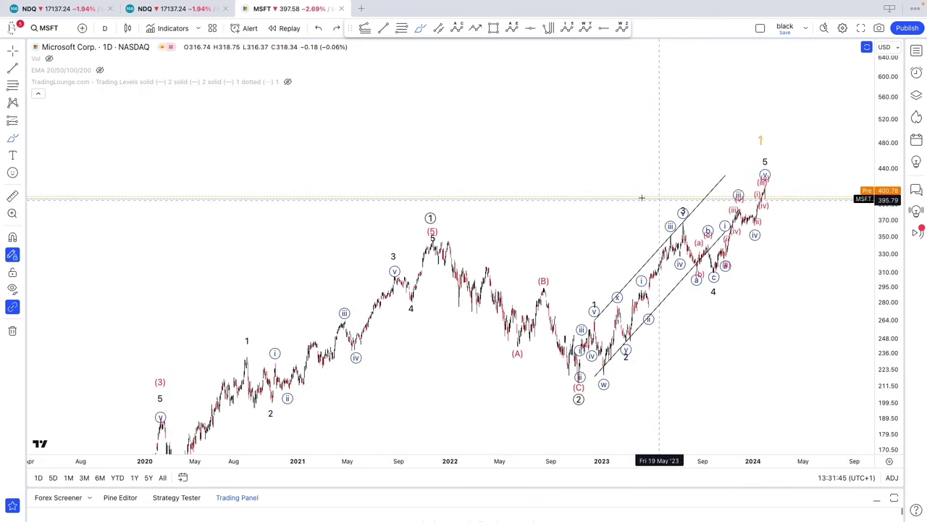
{"action": "left_click", "coordinate": [105, 27]}
{"action": "left_click", "coordinate": [138, 284]}
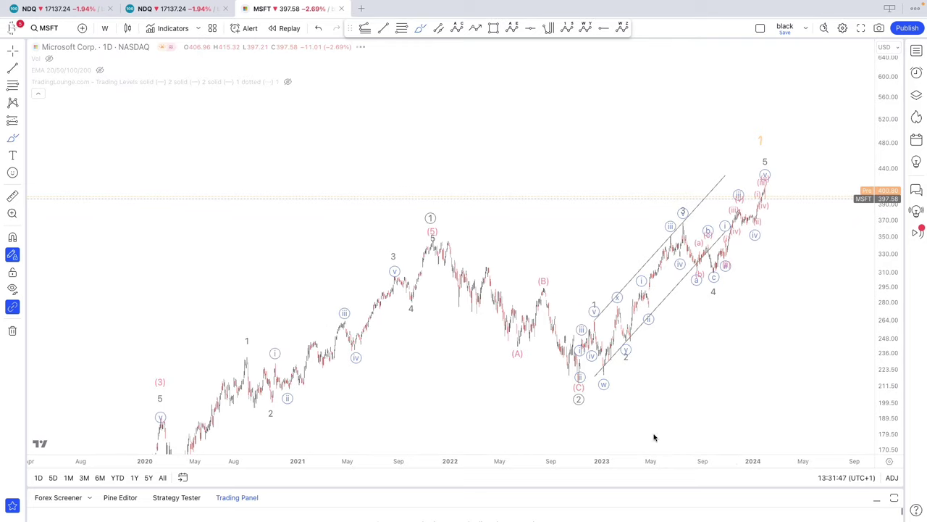
{"action": "scroll", "coordinate": [859, 385], "scroll_direction": "down", "scroll_amount": 5}
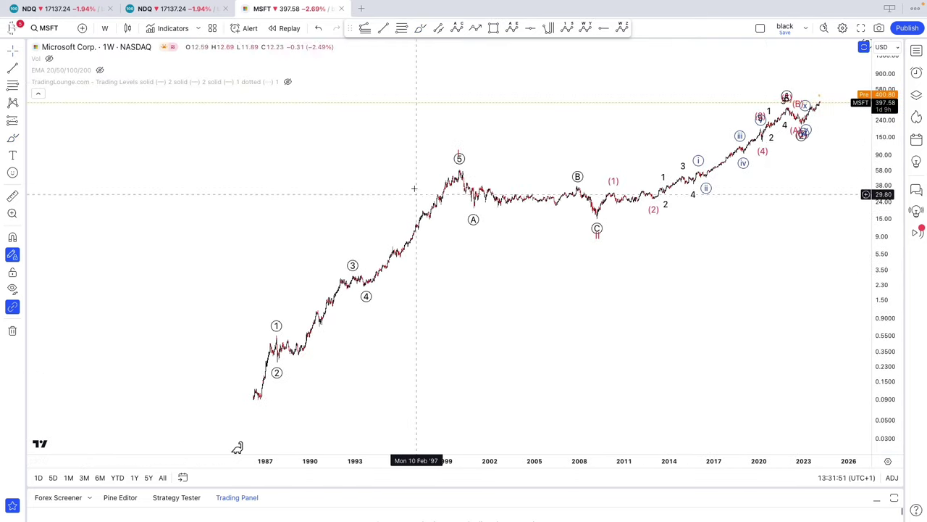
{"action": "left_click_drag", "start_coordinate": [763, 240], "coordinate": [613, 366]}
{"action": "left_click_drag", "start_coordinate": [870, 373], "coordinate": [870, 341]}
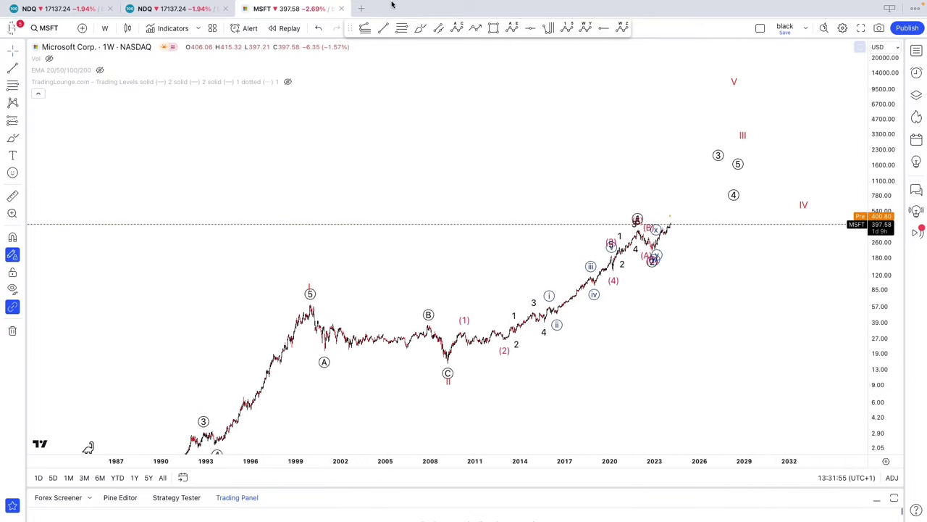
- With the Brush, trace the weekly advance from the wave II low through waves (1) and (2) to the latest high and sketch a pullback to about 215
{"action": "mouse_move", "coordinate": [442, 341]}
{"action": "left_mouse_down"}
{"action": "mouse_move", "coordinate": [507, 329]}
{"action": "mouse_move", "coordinate": [667, 215]}
{"action": "left_mouse_up"}
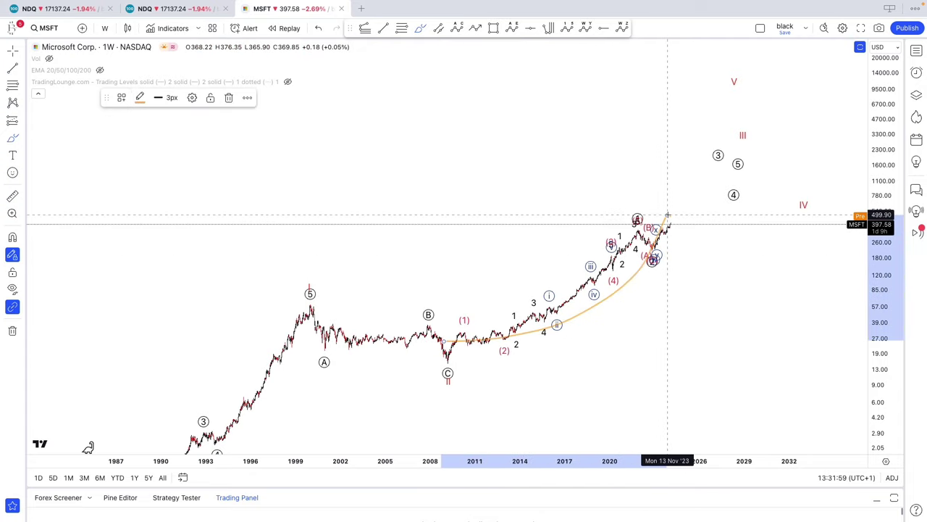
{"action": "key", "text": "ctrl+z"}
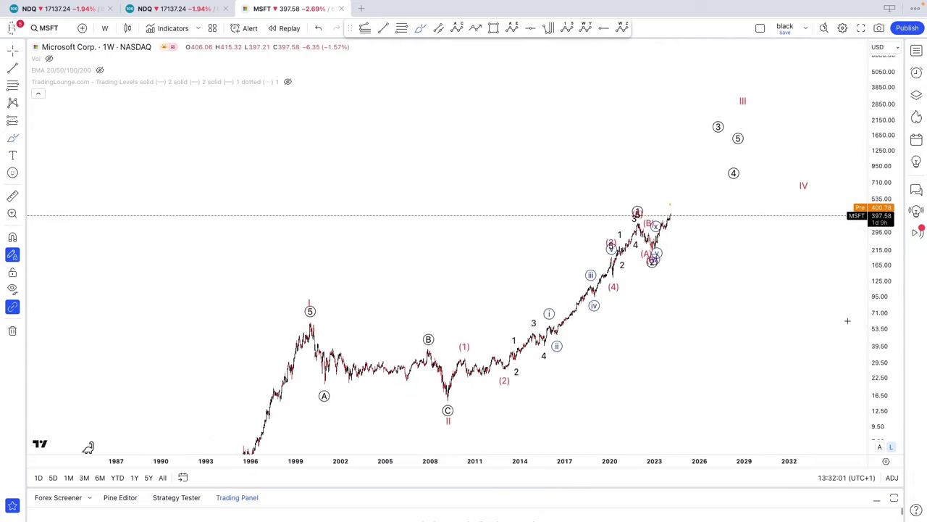
{"action": "scroll", "coordinate": [629, 319], "scroll_direction": "up", "scroll_amount": 5}
{"action": "scroll", "coordinate": [629, 319], "scroll_direction": "down", "scroll_amount": 4}
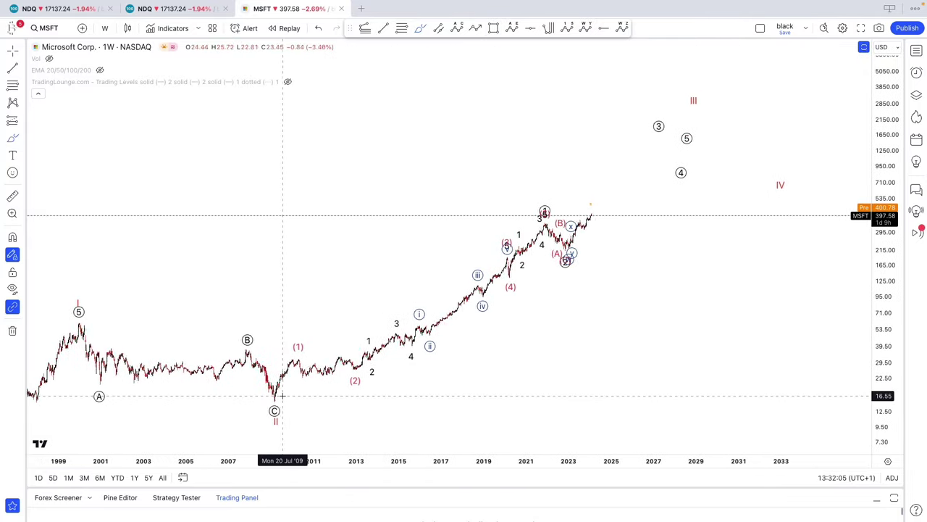
{"action": "key", "text": "ctrl+y"}
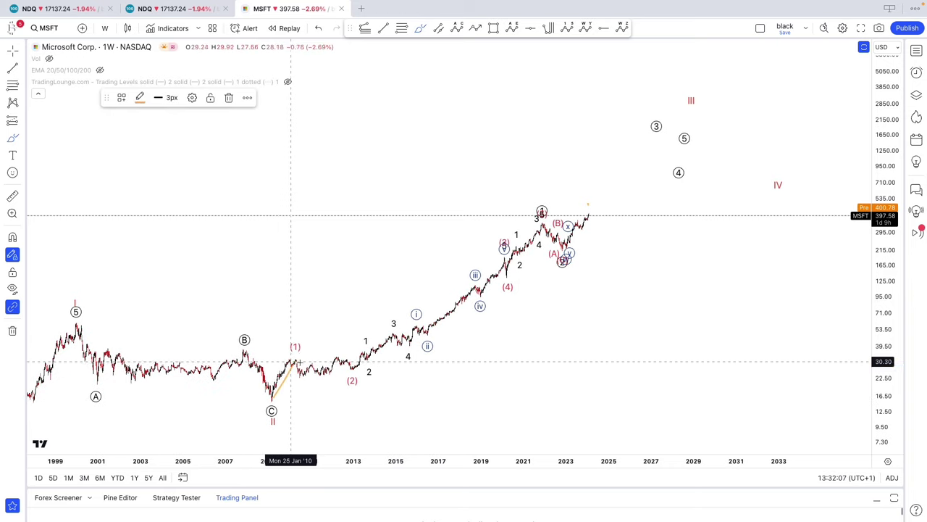
{"action": "left_click_drag", "start_coordinate": [521, 227], "coordinate": [533, 220]}
{"action": "mouse_move", "coordinate": [537, 222]}
{"action": "left_mouse_down"}
{"action": "mouse_move", "coordinate": [597, 198]}
{"action": "mouse_move", "coordinate": [647, 250]}
{"action": "left_mouse_up"}
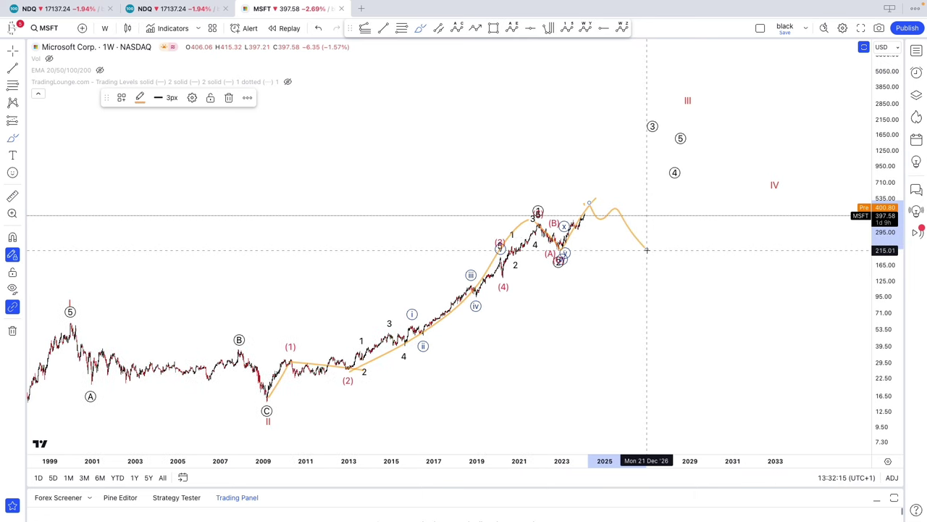
{"action": "scroll", "coordinate": [649, 250], "scroll_direction": "up", "scroll_amount": 1}
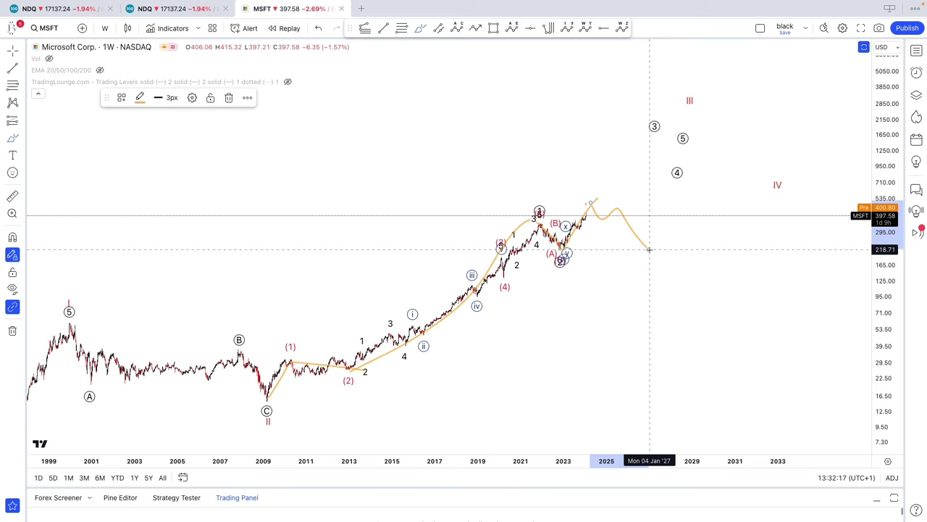
- Undo the brush strokes tracing the weekly advance and the pullback
{"action": "key", "text": "super+z"}
{"action": "key", "text": "super+z"}
{"action": "key", "text": "super+z"}
{"action": "key", "text": "super+z"}
{"action": "key", "text": "super+z"}
{"action": "key", "text": "super+z"}
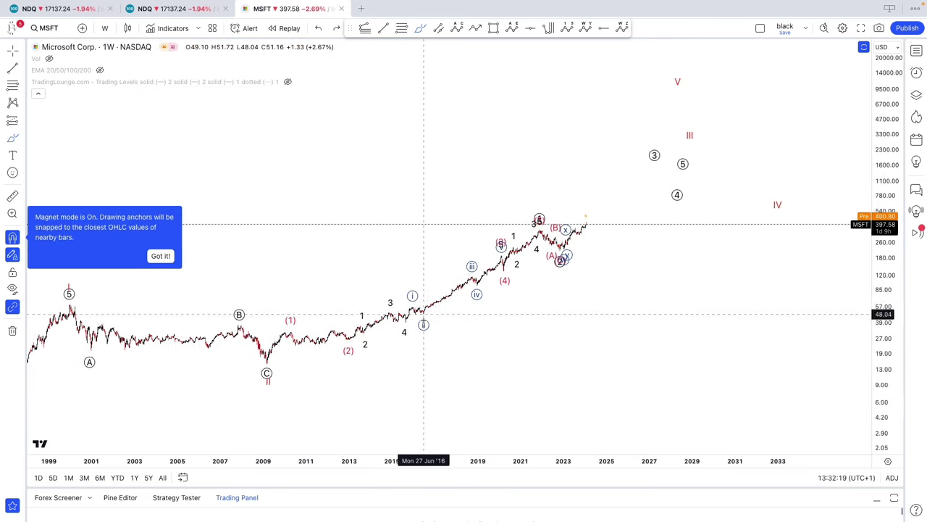
- Sketch the wave path from the wave II low to the latest price with the Brush twice, undoing each sketch
{"action": "mouse_move", "coordinate": [259, 360]}
{"action": "left_mouse_down"}
{"action": "mouse_move", "coordinate": [308, 326]}
{"action": "mouse_move", "coordinate": [535, 230]}
{"action": "mouse_move", "coordinate": [576, 255]}
{"action": "mouse_move", "coordinate": [613, 210]}
{"action": "left_mouse_up"}
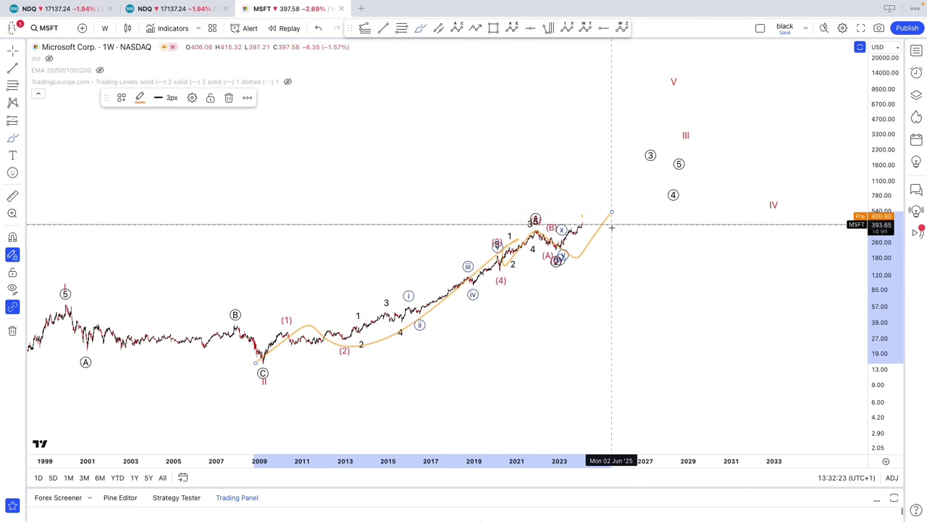
{"action": "key", "text": "ctrl+z"}
{"action": "scroll", "coordinate": [612, 230], "scroll_direction": "down", "scroll_amount": 5}
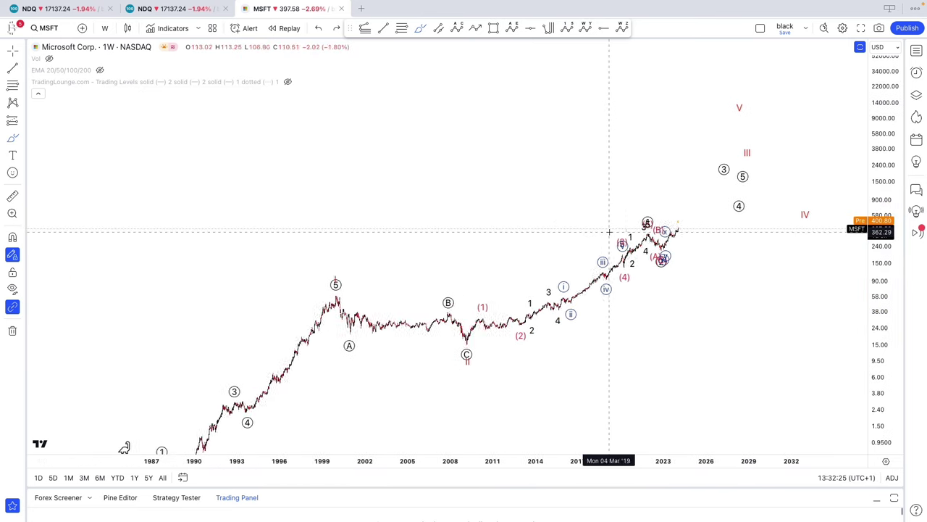
{"action": "mouse_move", "coordinate": [464, 356]}
{"action": "left_mouse_down"}
{"action": "mouse_move", "coordinate": [490, 311]}
{"action": "mouse_move", "coordinate": [647, 221]}
{"action": "mouse_move", "coordinate": [683, 222]}
{"action": "left_mouse_up"}
{"action": "key", "text": "ctrl+z"}
{"action": "key", "text": "ctrl+z"}
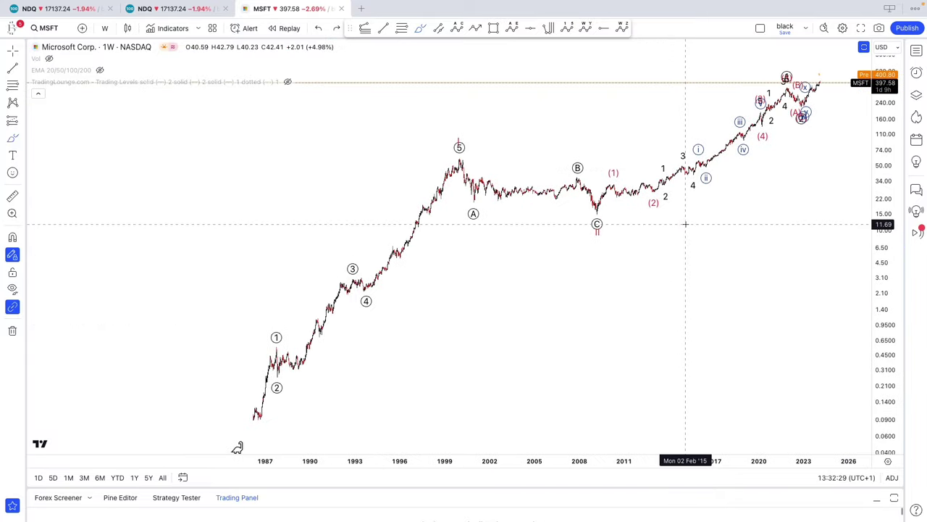
- Handwrite (3) above circled wave 1, circle the (2) label, sketch a projected rally and a drop to about 120 in 2029, and undo these strokes
{"action": "scroll", "coordinate": [685, 224], "scroll_direction": "up", "scroll_amount": 3}
{"action": "left_click_drag", "start_coordinate": [725, 210], "coordinate": [547, 285]}
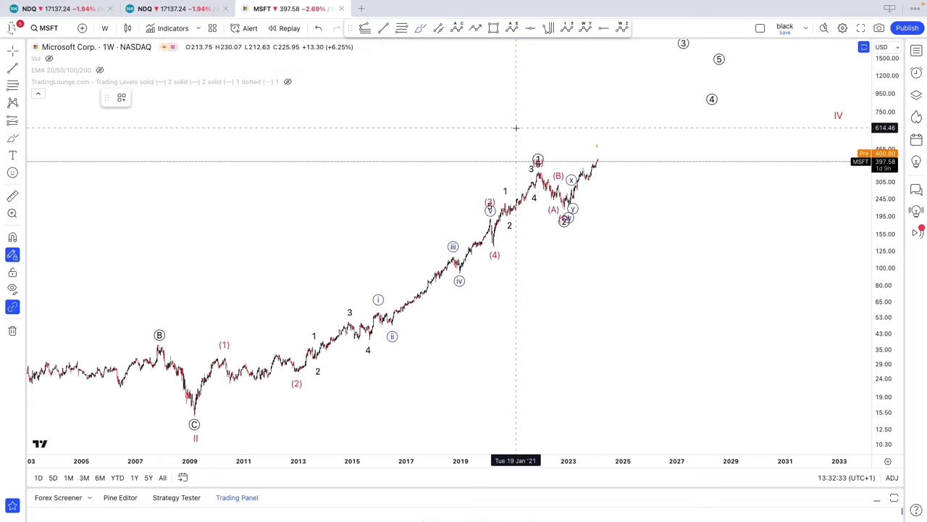
{"action": "left_click_drag", "start_coordinate": [516, 129], "coordinate": [529, 142]}
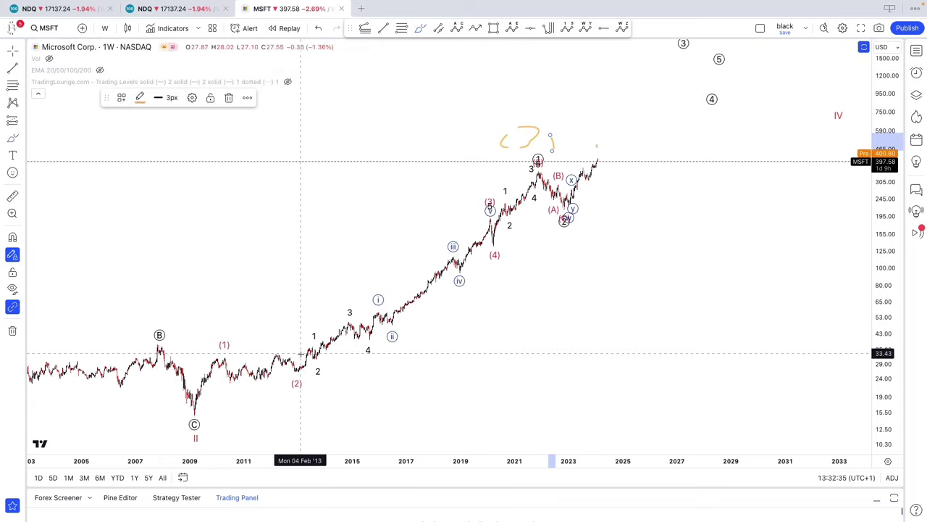
{"action": "left_click_drag", "start_coordinate": [291, 360], "coordinate": [288, 396]}
{"action": "mouse_move", "coordinate": [569, 197]}
{"action": "left_mouse_down"}
{"action": "mouse_move", "coordinate": [600, 158]}
{"action": "mouse_move", "coordinate": [609, 182]}
{"action": "mouse_move", "coordinate": [679, 99]}
{"action": "mouse_move", "coordinate": [719, 99]}
{"action": "mouse_move", "coordinate": [748, 252]}
{"action": "left_mouse_up"}
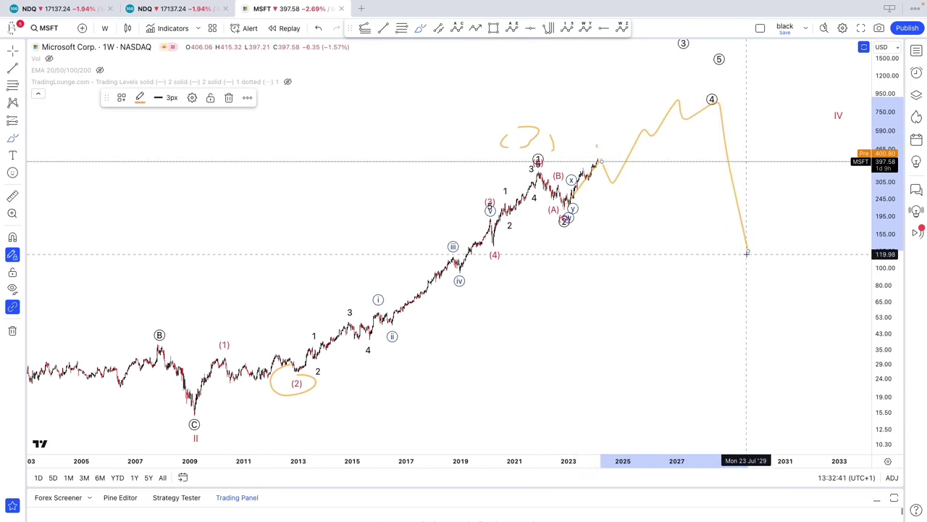
{"action": "key", "text": "ctrl+z"}
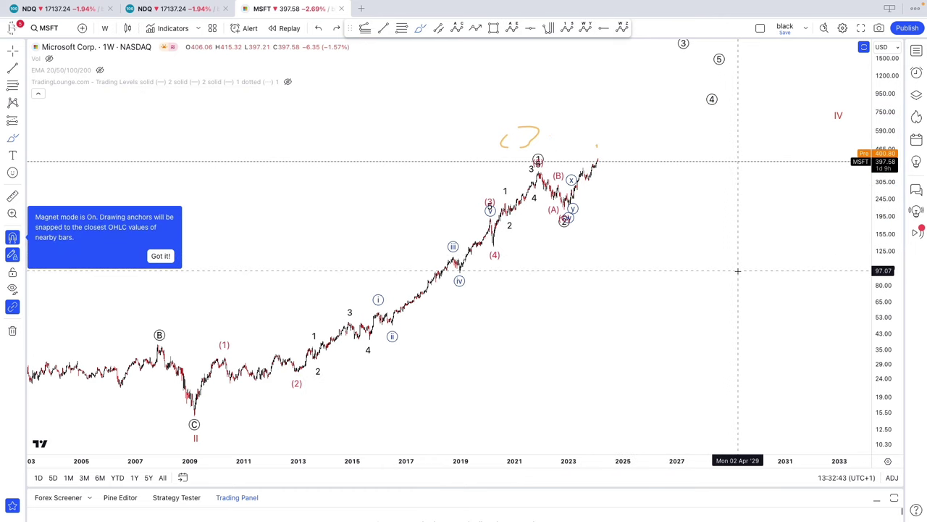
{"action": "key", "text": "ctrl+z"}
{"action": "scroll", "coordinate": [737, 270], "scroll_direction": "down", "scroll_amount": 3}
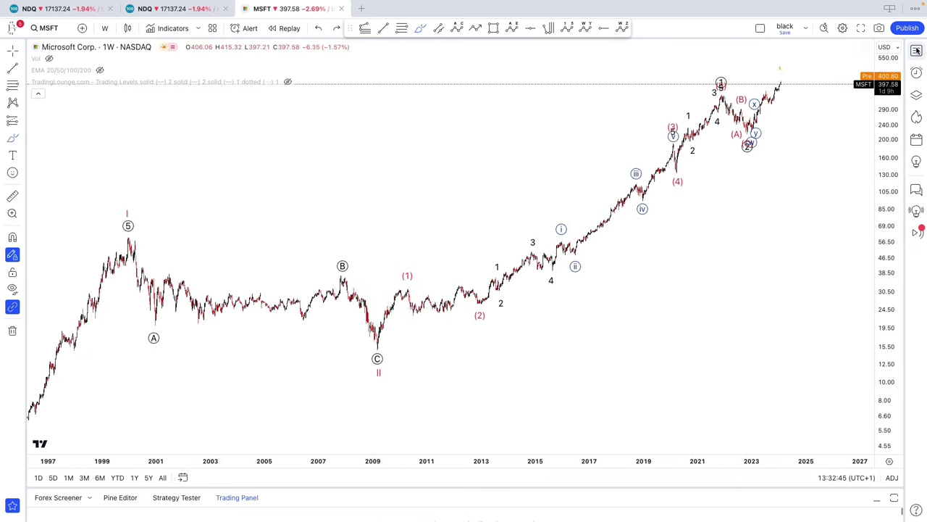
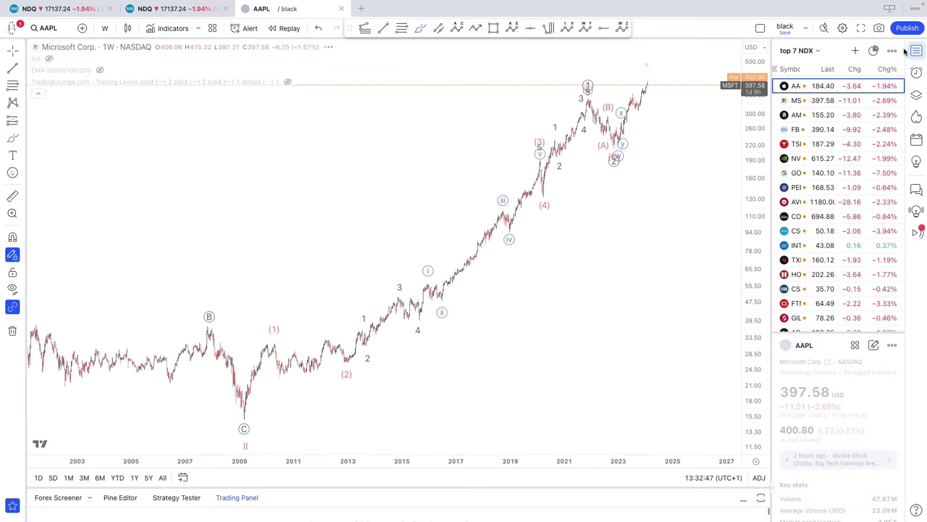
- Load Apple (AAPL) from the top 7 NDX watchlist, hide the list and switch the chart to the daily interval
{"action": "left_click", "coordinate": [916, 50]}
{"action": "scroll", "coordinate": [575, 245], "scroll_direction": "up", "scroll_amount": 5}
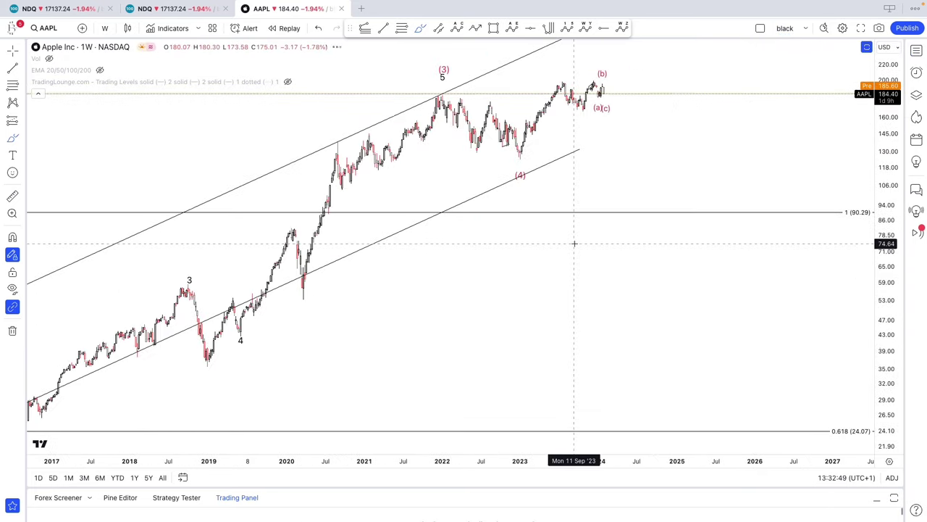
{"action": "left_click", "coordinate": [109, 30]}
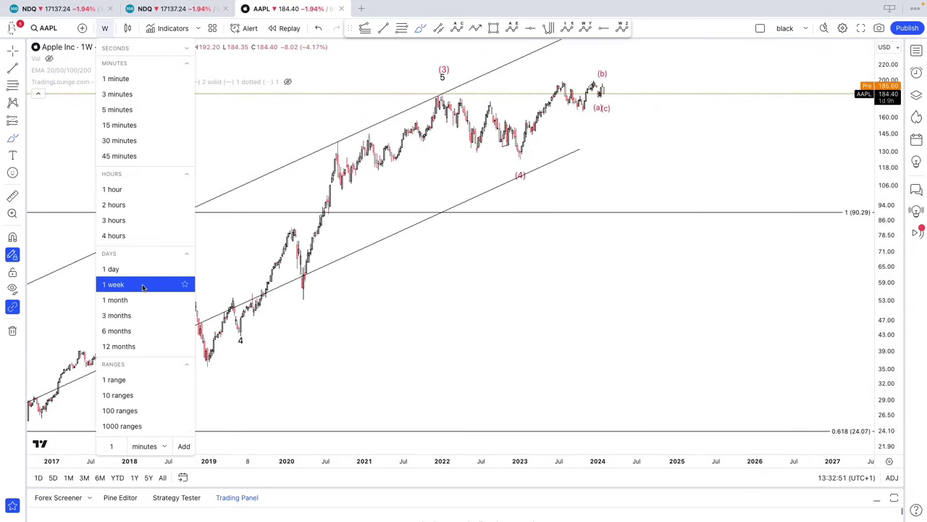
{"action": "left_click", "coordinate": [170, 268]}
{"action": "scroll", "coordinate": [773, 218], "scroll_direction": "down", "scroll_amount": 5}
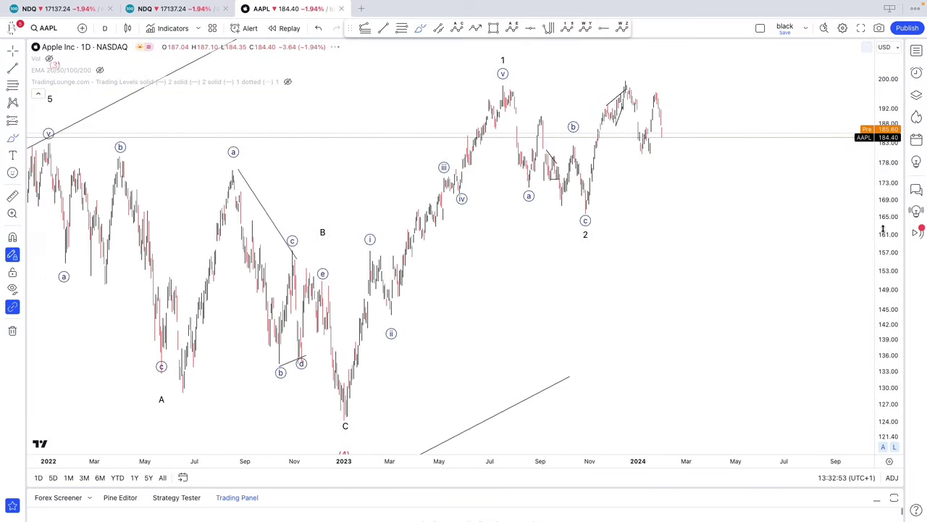
{"action": "scroll", "coordinate": [666, 138], "scroll_direction": "up", "scroll_amount": 3}
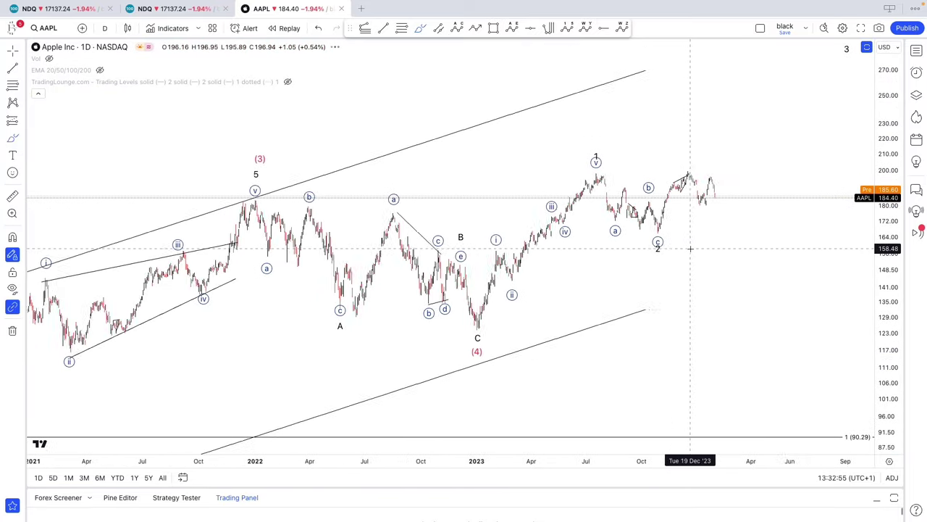
- Change the AAPL chart to the 4-hour interval and show the wave count since 2022 with the projected waves 3 and 4
{"action": "type", "text": "240"}
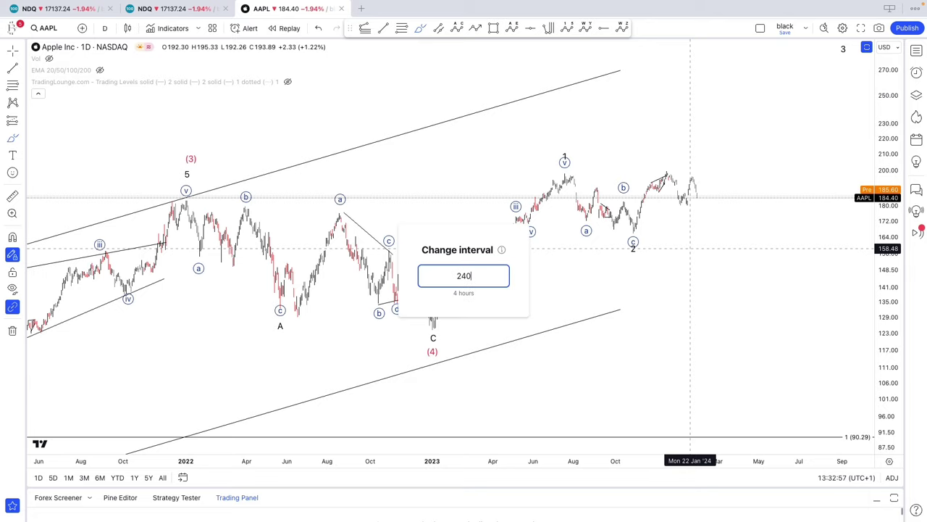
{"action": "key", "text": "Return"}
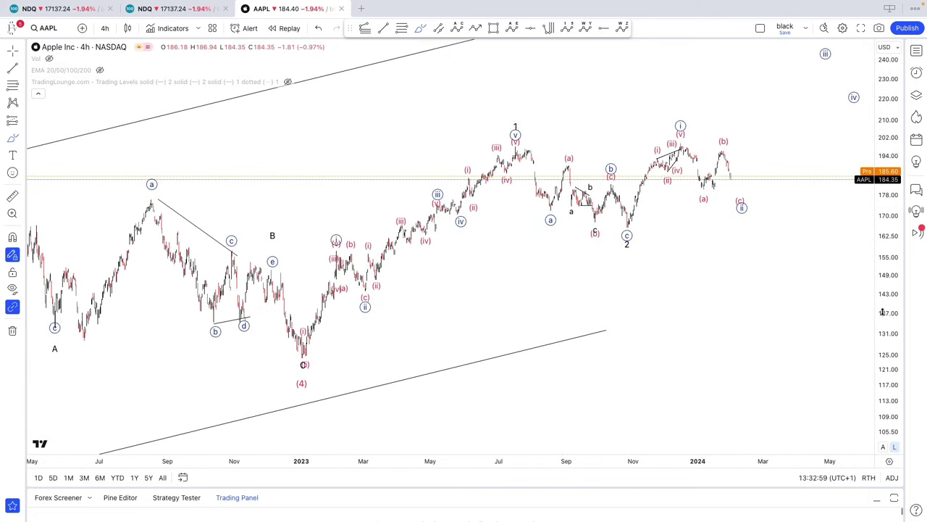
{"action": "scroll", "coordinate": [739, 306], "scroll_direction": "right", "scroll_amount": 5}
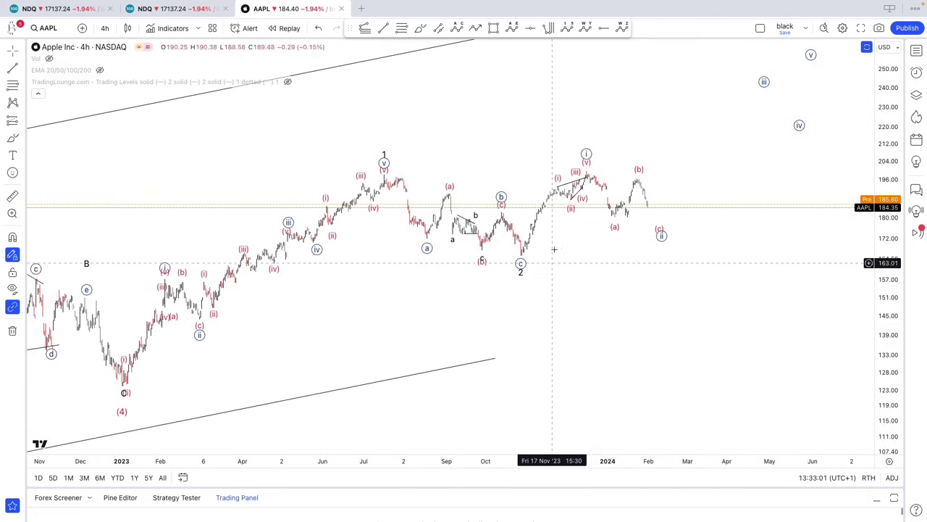
{"action": "scroll", "coordinate": [553, 249], "scroll_direction": "down", "scroll_amount": 5}
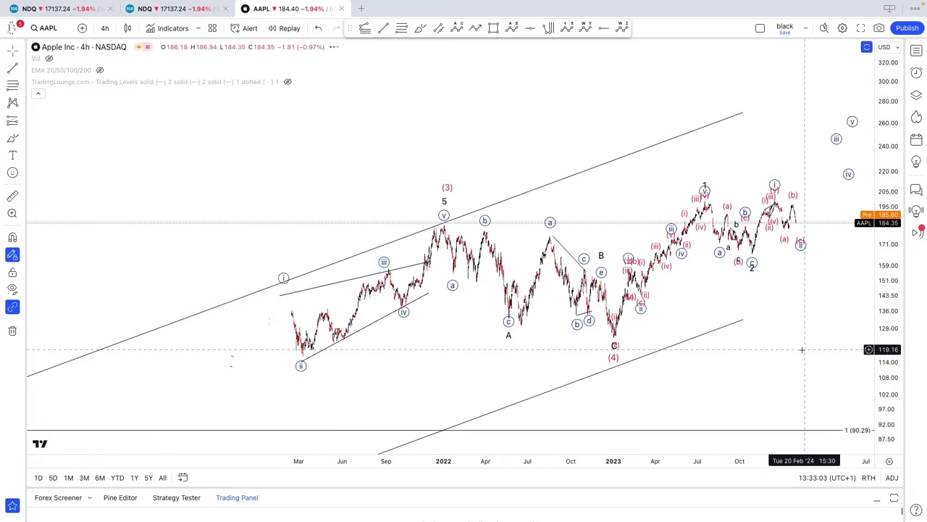
{"action": "left_click_drag", "start_coordinate": [802, 350], "coordinate": [725, 357]}
{"action": "scroll", "coordinate": [724, 356], "scroll_direction": "up", "scroll_amount": 5}
- Draw an arrow Path from the wave (4) low to the wave 1 peak and delete it
{"action": "left_click", "coordinate": [476, 28]}
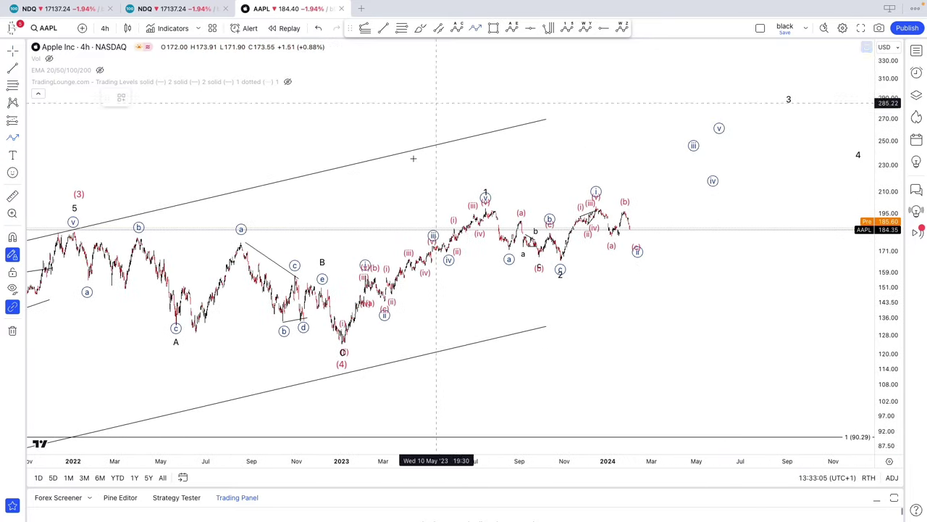
{"action": "left_click", "coordinate": [337, 348]}
{"action": "double_click", "coordinate": [493, 208]}
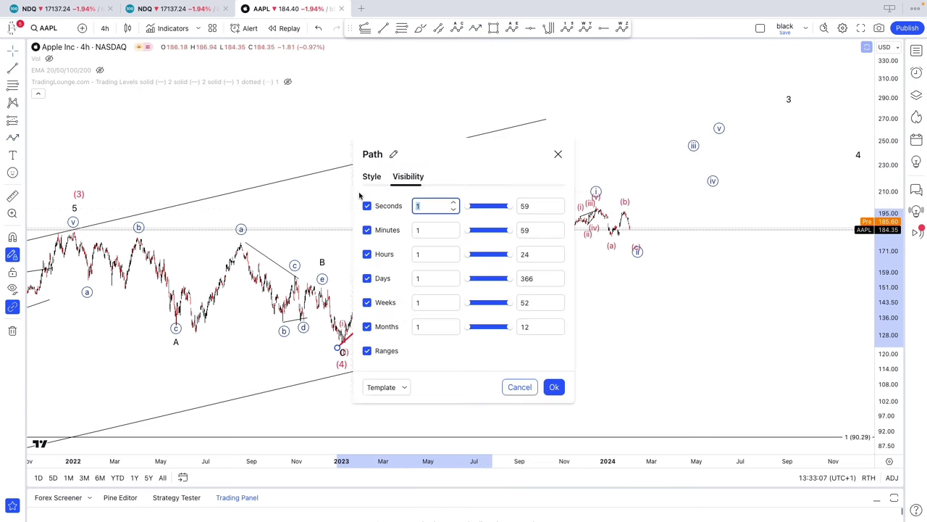
{"action": "key", "text": "Escape"}
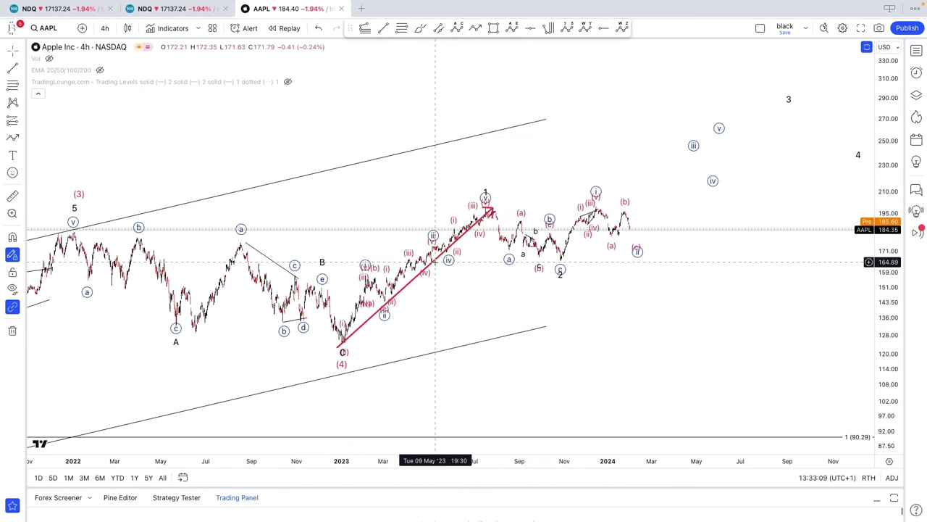
{"action": "double_click", "coordinate": [435, 262]}
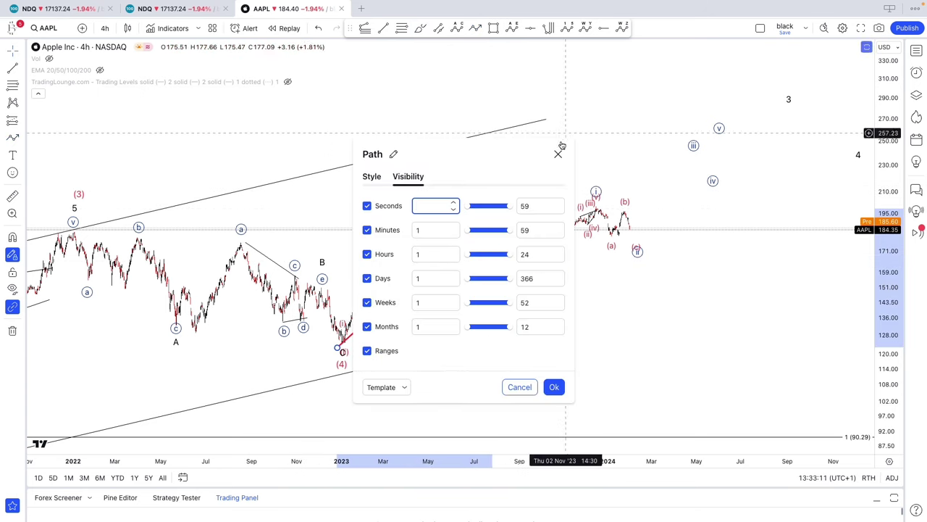
{"action": "left_click", "coordinate": [558, 154]}
{"action": "key", "text": "Delete"}
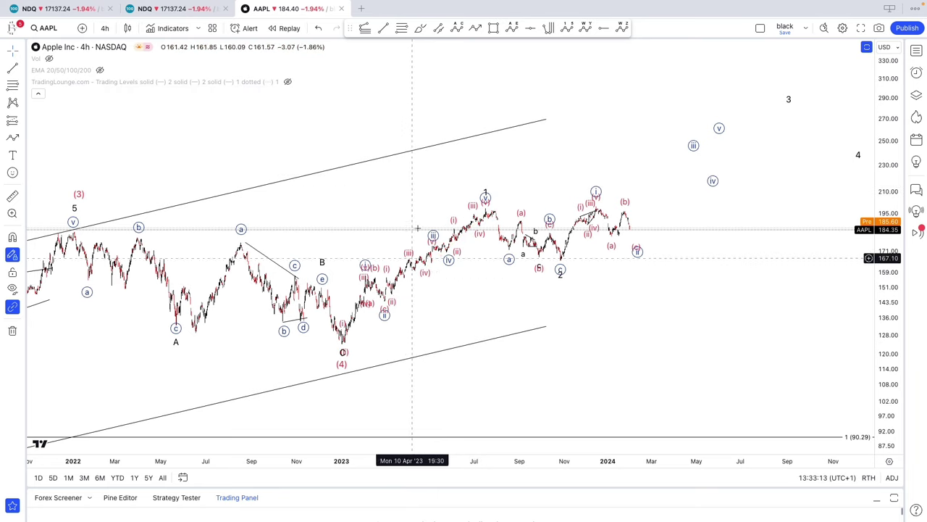
- With the Brush, trace the advance from the wave (4) low to the wave 1 peak and the three-part correction down to wave 2
{"action": "left_click", "coordinate": [422, 30]}
{"action": "left_click_drag", "start_coordinate": [342, 342], "coordinate": [476, 191]}
{"action": "left_click", "coordinate": [476, 191]}
{"action": "left_click", "coordinate": [549, 219]}
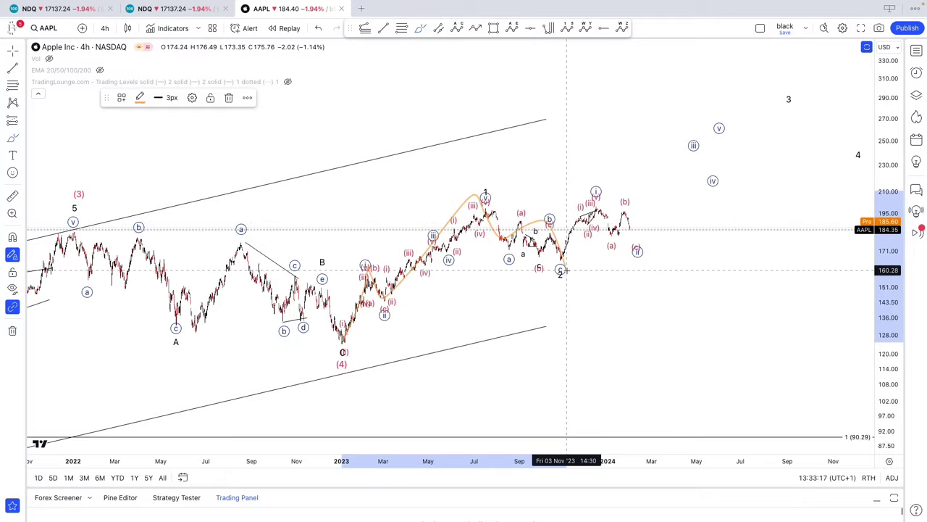
- With the Brush, mark the wave 1 peak, circle the wave (4) low and trace the advance towards wave 3, then undo the AAPL brush strokes
{"action": "scroll", "coordinate": [560, 271], "scroll_direction": "down", "scroll_amount": 3}
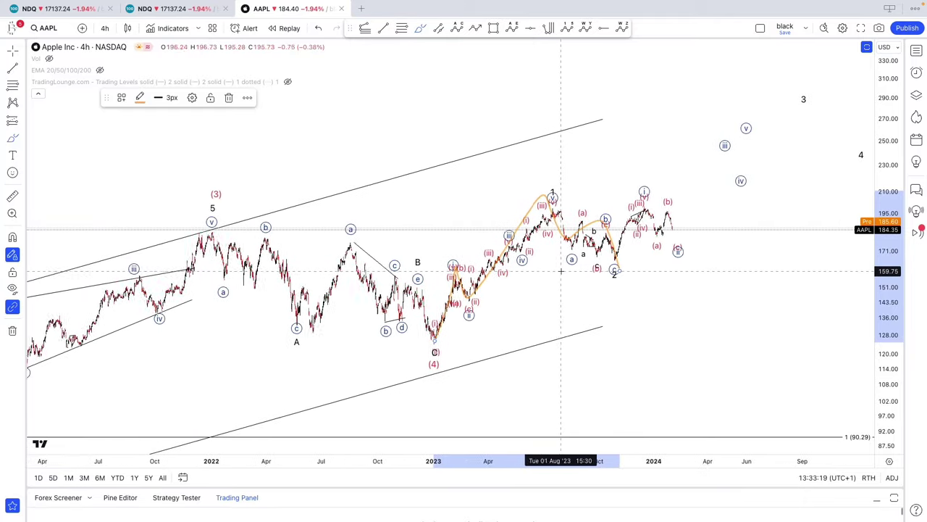
{"action": "scroll", "coordinate": [561, 271], "scroll_direction": "up", "scroll_amount": 2}
{"action": "scroll", "coordinate": [560, 270], "scroll_direction": "up", "scroll_amount": 3}
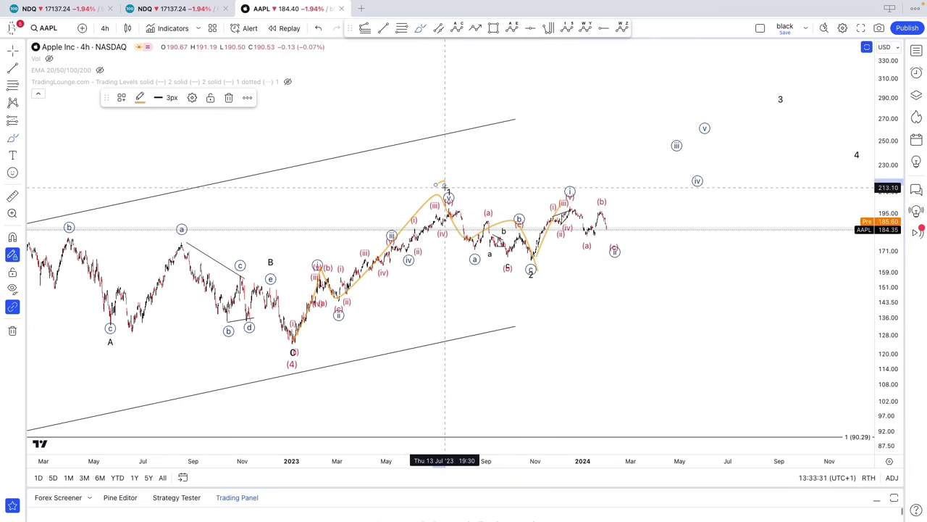
{"action": "scroll", "coordinate": [545, 180], "scroll_direction": "down", "scroll_amount": 1}
{"action": "mouse_move", "coordinate": [331, 360]}
{"action": "left_mouse_down"}
{"action": "mouse_move", "coordinate": [362, 374]}
{"action": "mouse_move", "coordinate": [329, 360]}
{"action": "left_mouse_up"}
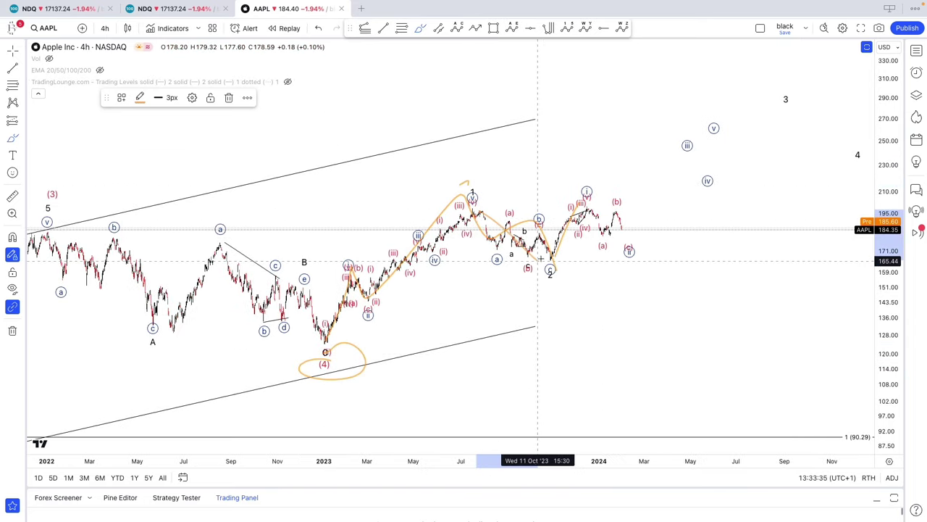
{"action": "mouse_move", "coordinate": [614, 204]}
{"action": "left_mouse_down"}
{"action": "mouse_move", "coordinate": [623, 181]}
{"action": "mouse_move", "coordinate": [677, 155]}
{"action": "mouse_move", "coordinate": [715, 105]}
{"action": "left_mouse_up"}
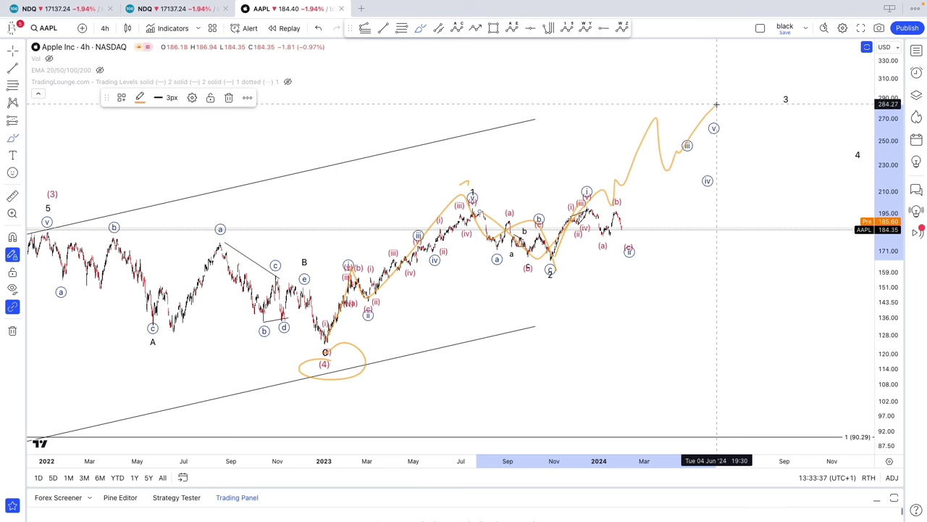
{"action": "key", "text": "ctrl+z"}
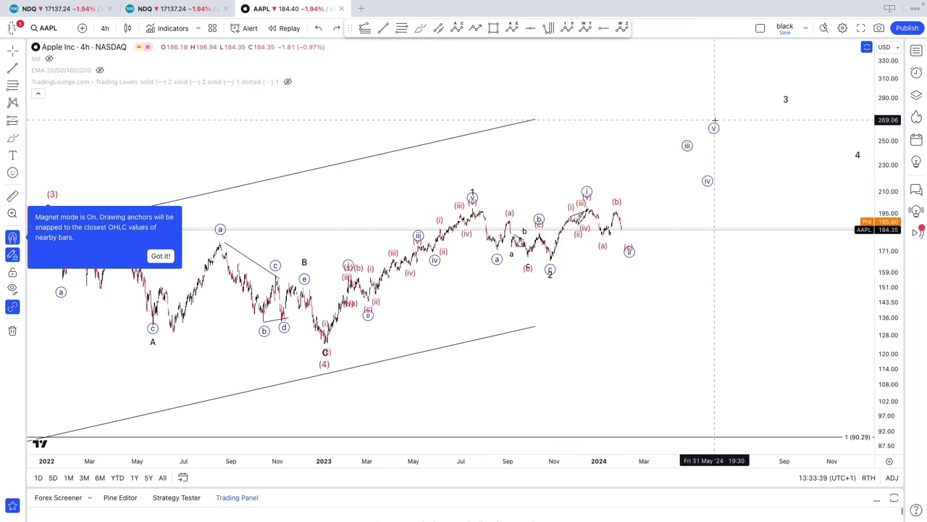
- With the Brush, circle the (a) low and sketch a rise from circled wave ii towards circled wave iii, then remove both strokes
{"action": "scroll", "coordinate": [685, 126], "scroll_direction": "up", "scroll_amount": 1}
{"action": "scroll", "coordinate": [620, 180], "scroll_direction": "down", "scroll_amount": 1}
{"action": "mouse_move", "coordinate": [562, 227]}
{"action": "left_mouse_down"}
{"action": "mouse_move", "coordinate": [599, 242]}
{"action": "mouse_move", "coordinate": [644, 192]}
{"action": "left_mouse_up"}
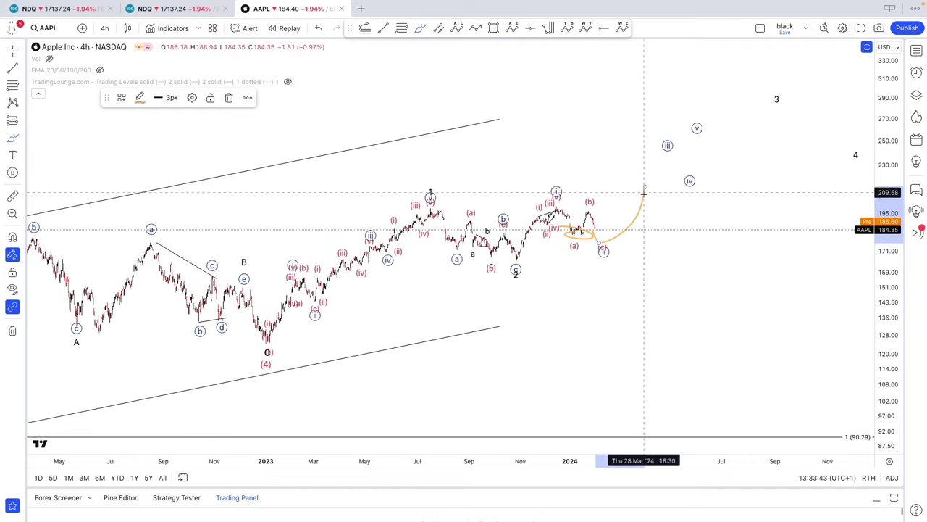
{"action": "scroll", "coordinate": [692, 168], "scroll_direction": "down", "scroll_amount": 3}
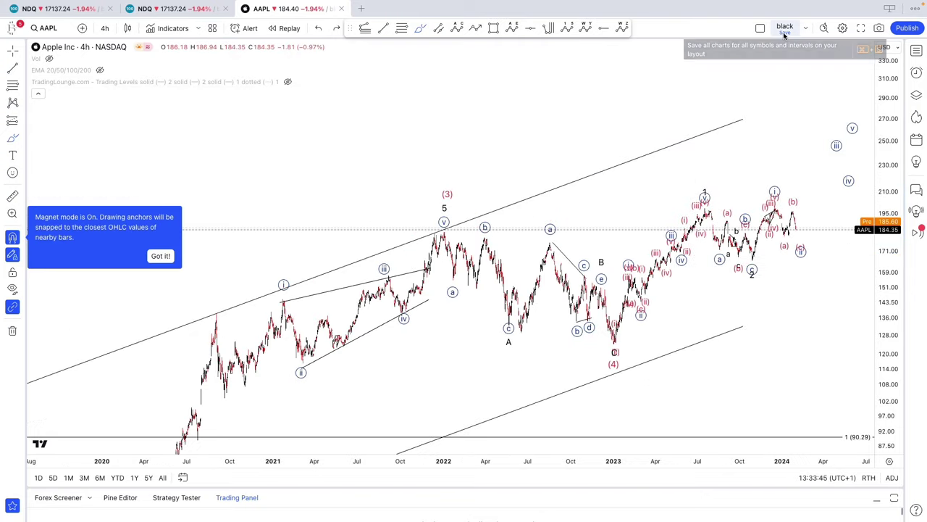
- Show the AAPL wave count with projected circled waves iii, iv and v beside the reopened top 7 NDX watchlist
{"action": "scroll", "coordinate": [692, 168], "scroll_direction": "up", "scroll_amount": 5}
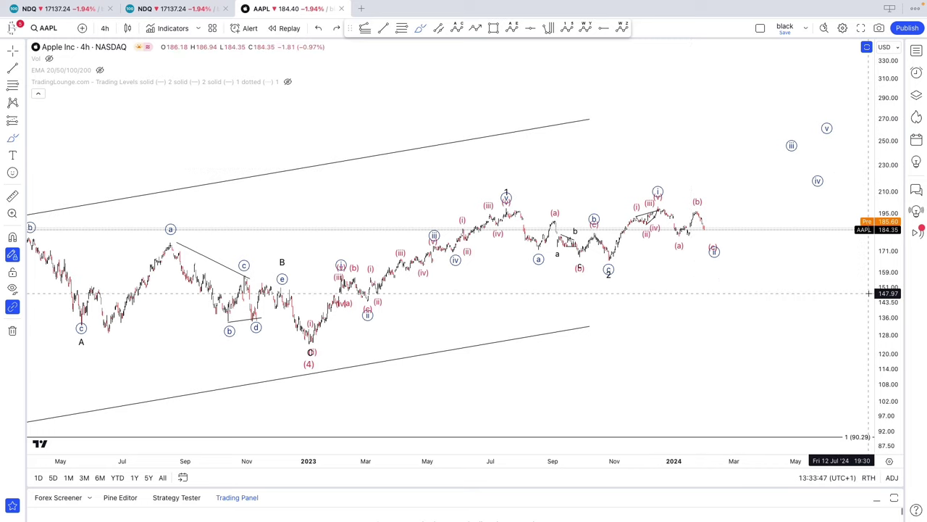
{"action": "scroll", "coordinate": [848, 287], "scroll_direction": "right", "scroll_amount": 3}
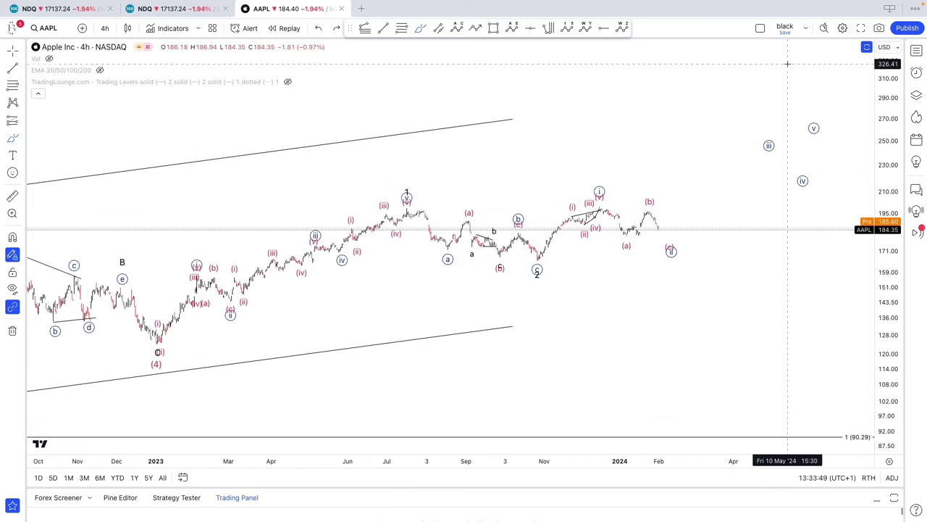
{"action": "left_click", "coordinate": [917, 50]}
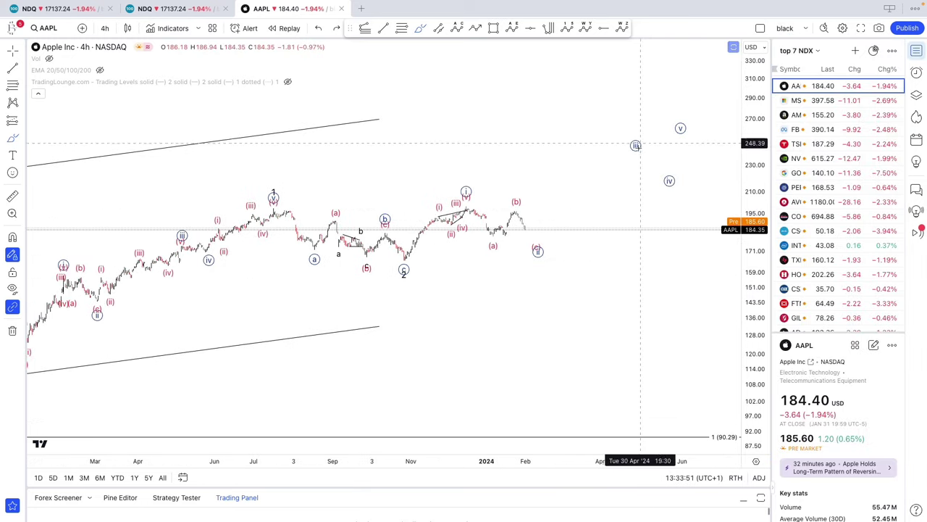
{"action": "scroll", "coordinate": [813, 95], "scroll_direction": "down", "scroll_amount": 1}
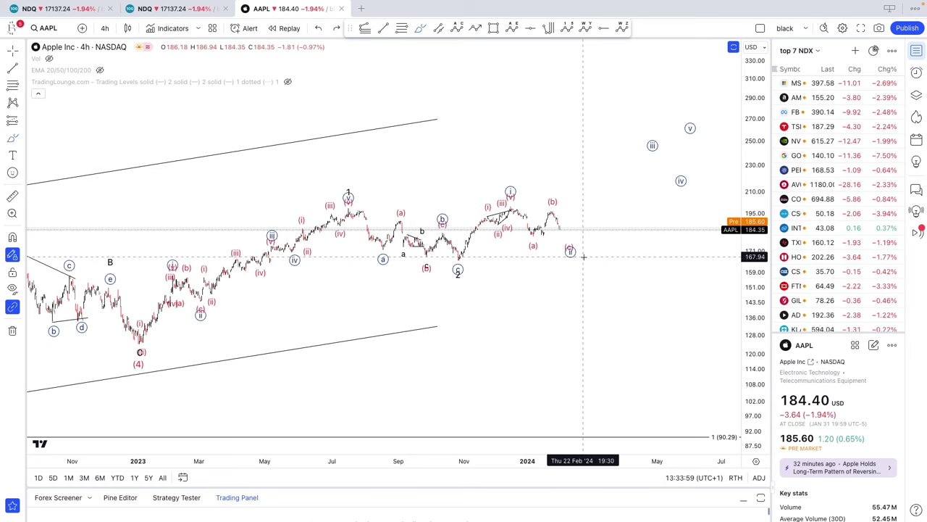
{"action": "scroll", "coordinate": [652, 166], "scroll_direction": "down", "scroll_amount": 1}
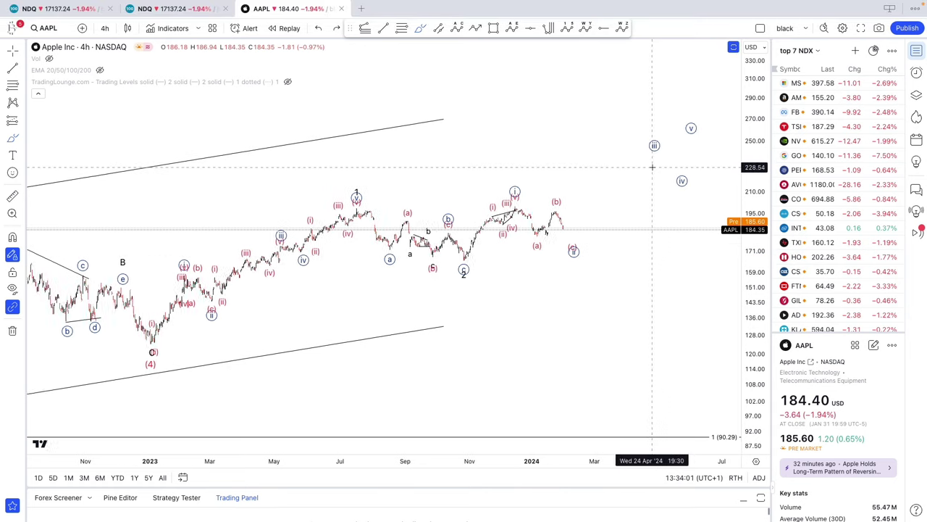
{"action": "scroll", "coordinate": [652, 166], "scroll_direction": "down", "scroll_amount": 2}
- Load Meta Platforms (META) from the watchlist and show its wave count from early 2023 up to the projected wave (5)
{"action": "left_click", "coordinate": [825, 112]}
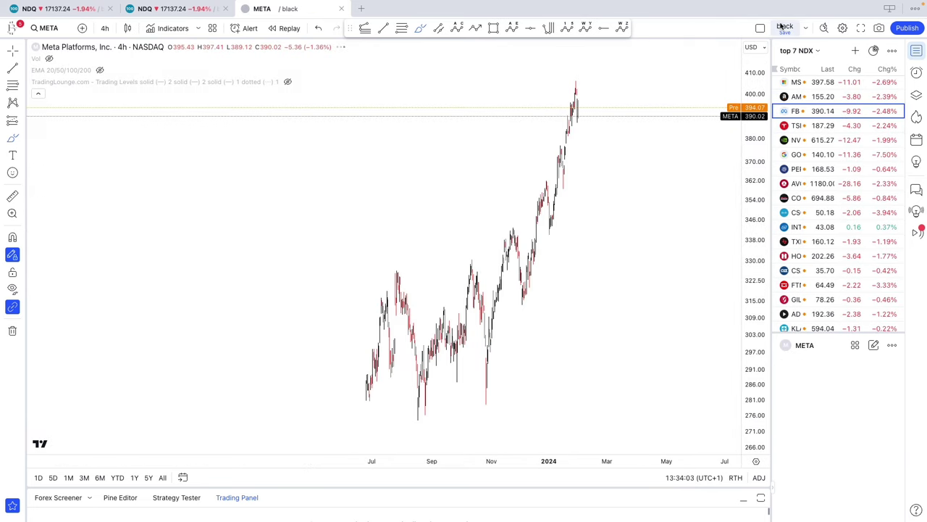
{"action": "scroll", "coordinate": [172, 316], "scroll_direction": "down", "scroll_amount": 3}
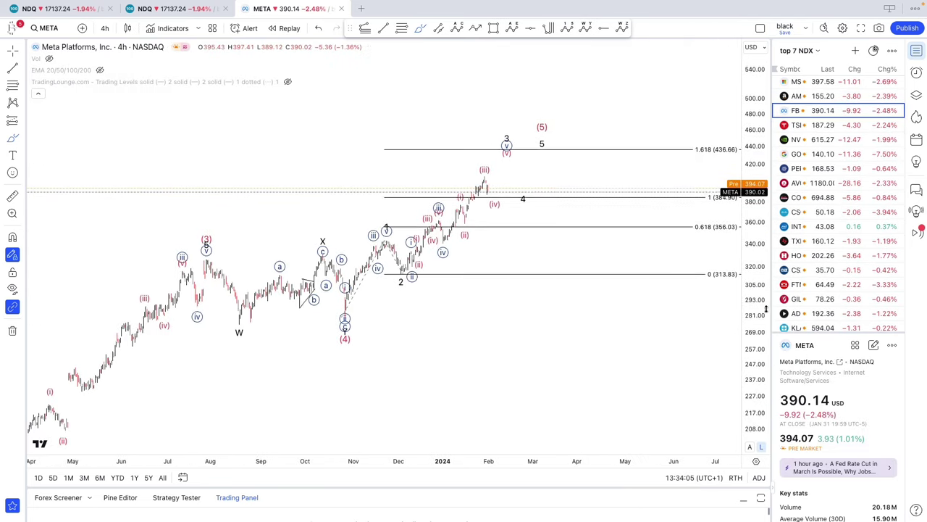
{"action": "left_click_drag", "start_coordinate": [766, 309], "coordinate": [766, 324]}
{"action": "scroll", "coordinate": [546, 232], "scroll_direction": "up", "scroll_amount": 3}
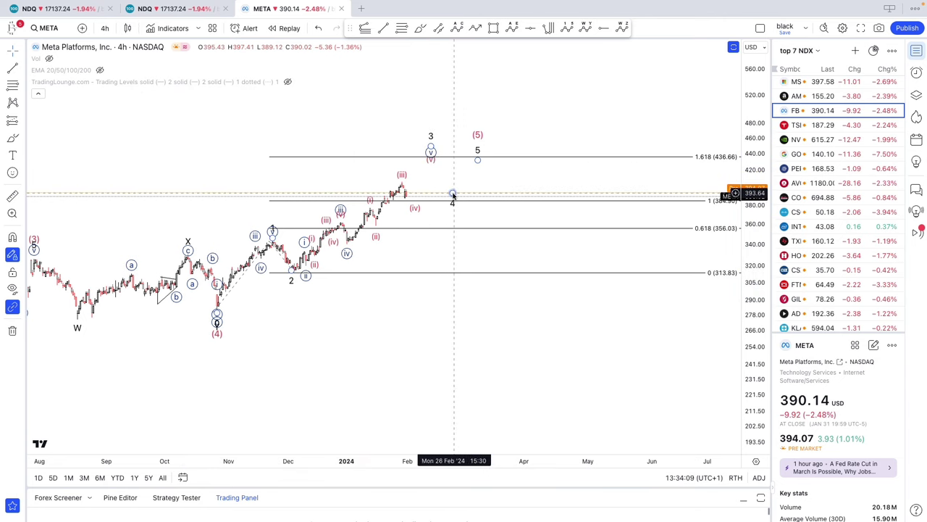
{"action": "scroll", "coordinate": [438, 185], "scroll_direction": "down", "scroll_amount": 2}
{"action": "scroll", "coordinate": [427, 173], "scroll_direction": "down", "scroll_amount": 2}
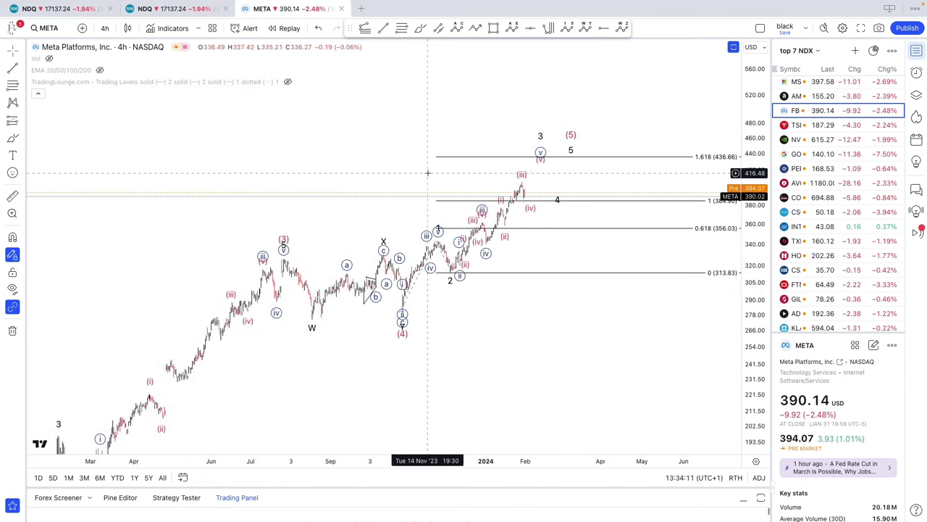
{"action": "scroll", "coordinate": [432, 173], "scroll_direction": "down", "scroll_amount": 3}
{"action": "left_click_drag", "start_coordinate": [748, 210], "coordinate": [748, 284]}
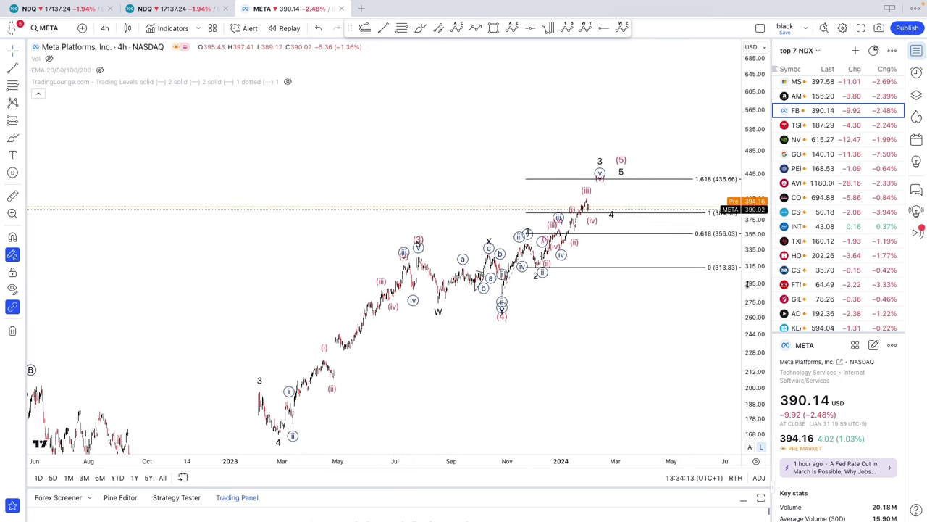
{"action": "scroll", "coordinate": [706, 281], "scroll_direction": "up", "scroll_amount": 3}
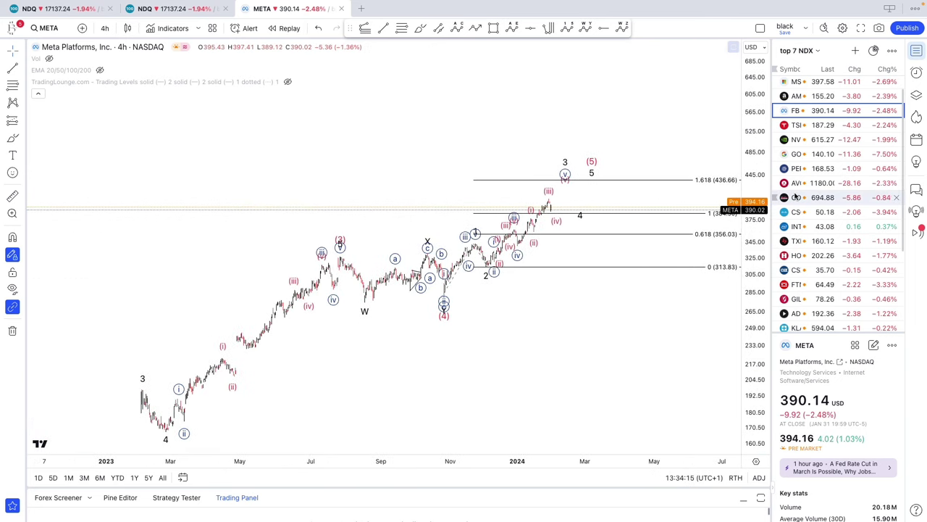
- Load Alphabet (GOOGL) from the watchlist and show its wave count from the circled wave 3 peak to wave (5)
{"action": "left_click", "coordinate": [812, 154]}
{"action": "scroll", "coordinate": [687, 334], "scroll_direction": "down", "scroll_amount": 6}
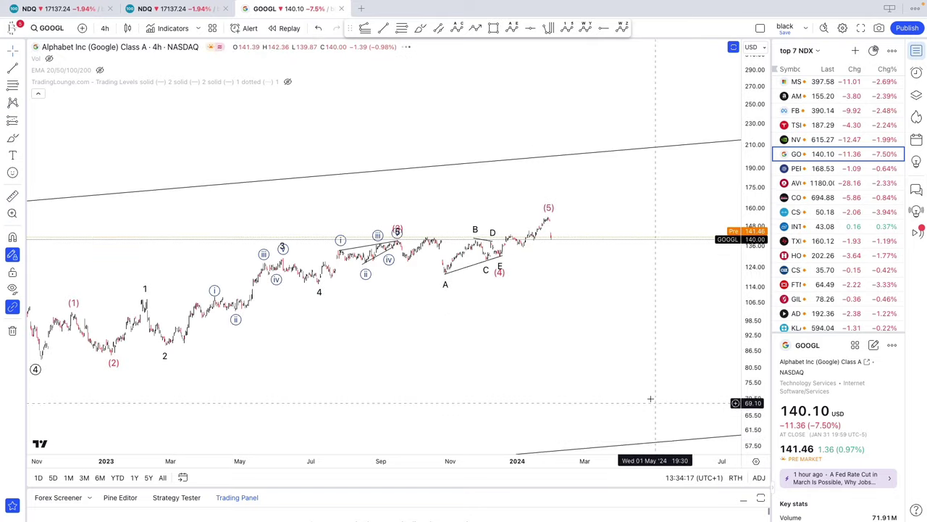
{"action": "scroll", "coordinate": [687, 334], "scroll_direction": "up", "scroll_amount": 3}
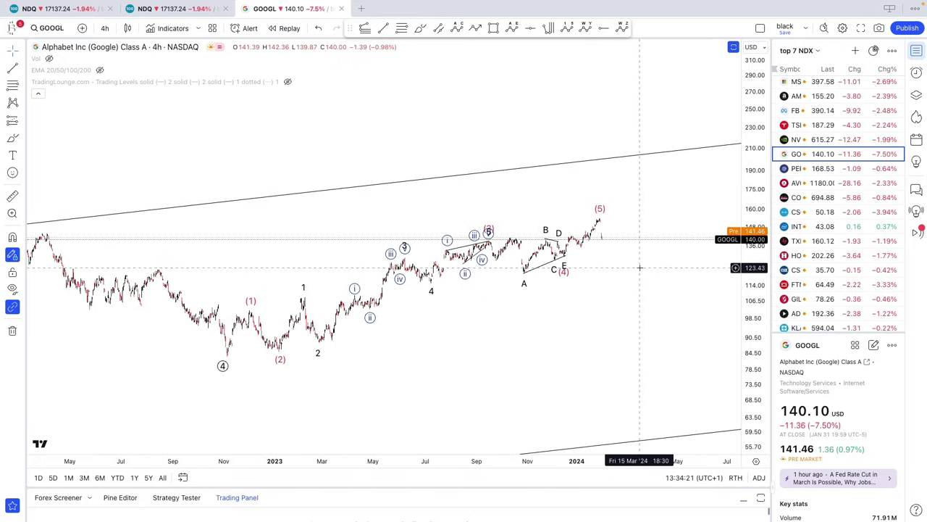
{"action": "scroll", "coordinate": [639, 267], "scroll_direction": "down", "scroll_amount": 2}
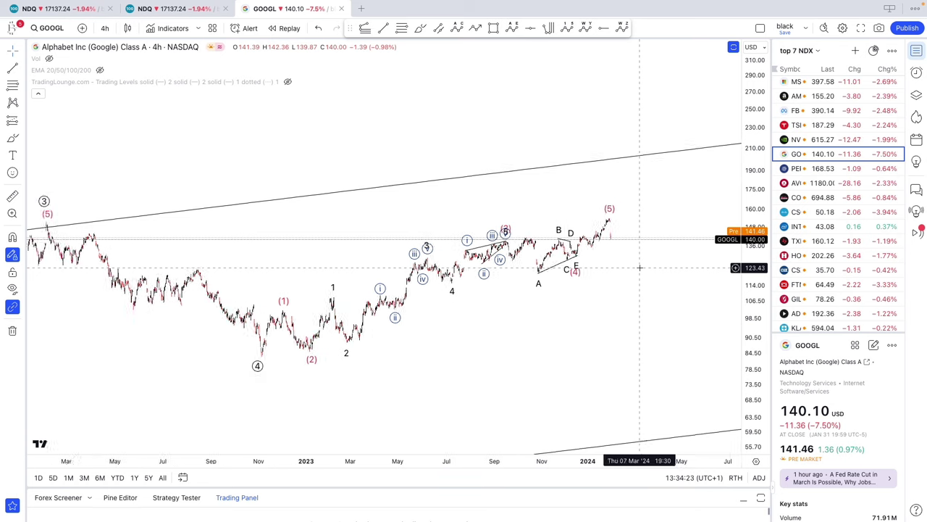
{"action": "left_click_drag", "start_coordinate": [641, 274], "coordinate": [613, 275]}
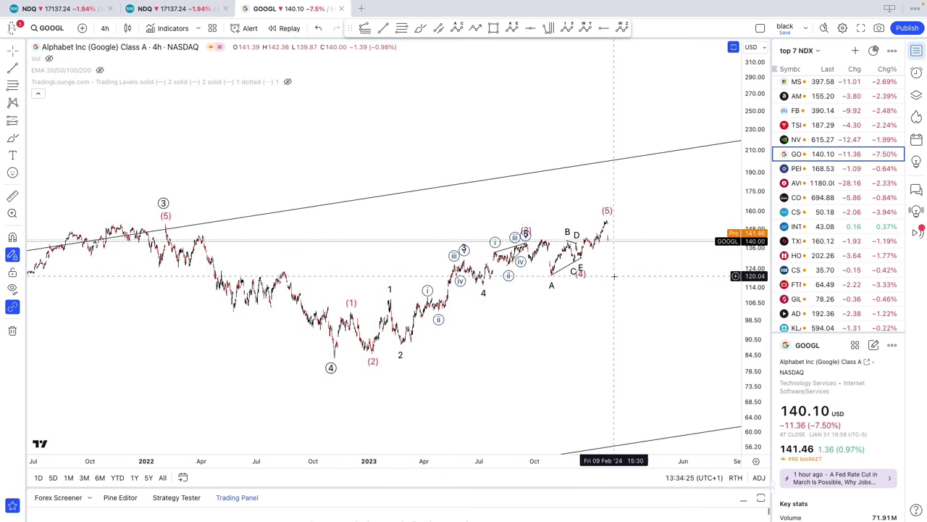
{"action": "scroll", "coordinate": [614, 276], "scroll_direction": "down", "scroll_amount": 2}
{"action": "scroll", "coordinate": [614, 276], "scroll_direction": "up", "scroll_amount": 2}
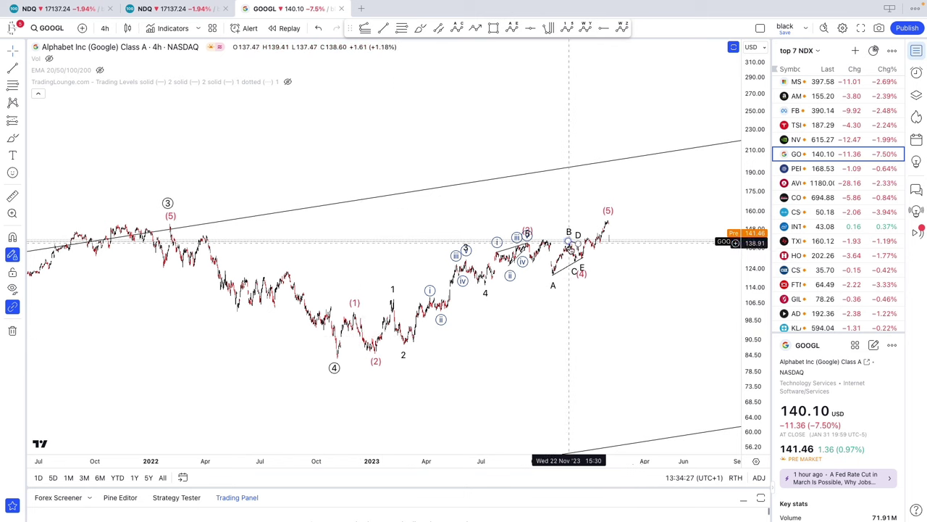
{"action": "left_click_drag", "start_coordinate": [662, 194], "coordinate": [619, 197]}
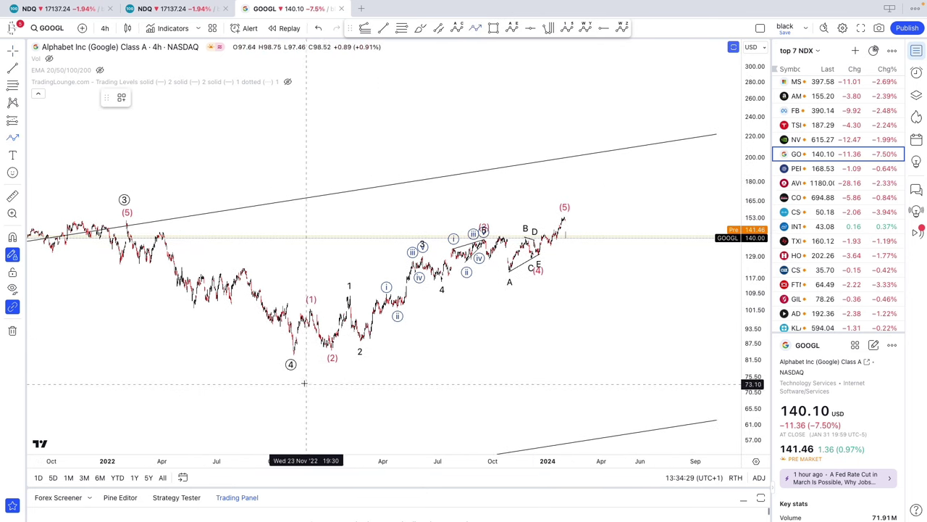
- Draw an arrow Path from the circled wave 4 low to the wave (5) peak on the GOOGL chart and delete it
{"action": "mouse_move", "coordinate": [290, 365]}
{"action": "left_mouse_down"}
{"action": "mouse_move", "coordinate": [393, 342]}
{"action": "mouse_move", "coordinate": [559, 213]}
{"action": "left_mouse_up"}
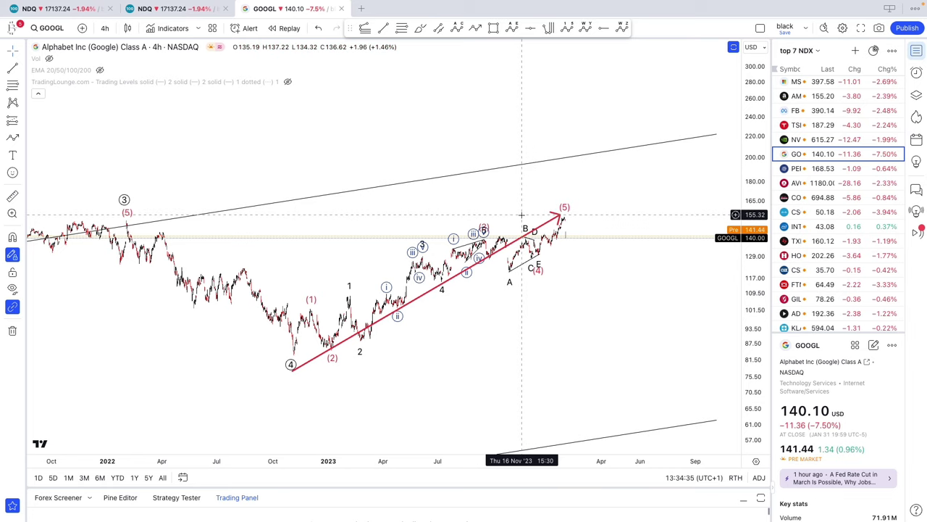
{"action": "right_click", "coordinate": [557, 217]}
{"action": "left_click", "coordinate": [552, 218]}
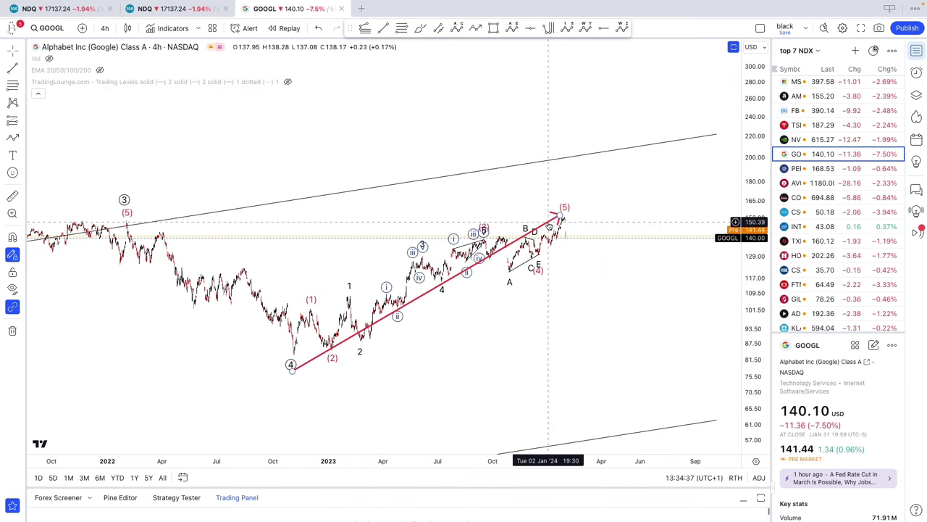
{"action": "left_click", "coordinate": [549, 223]}
{"action": "key", "text": "Delete"}
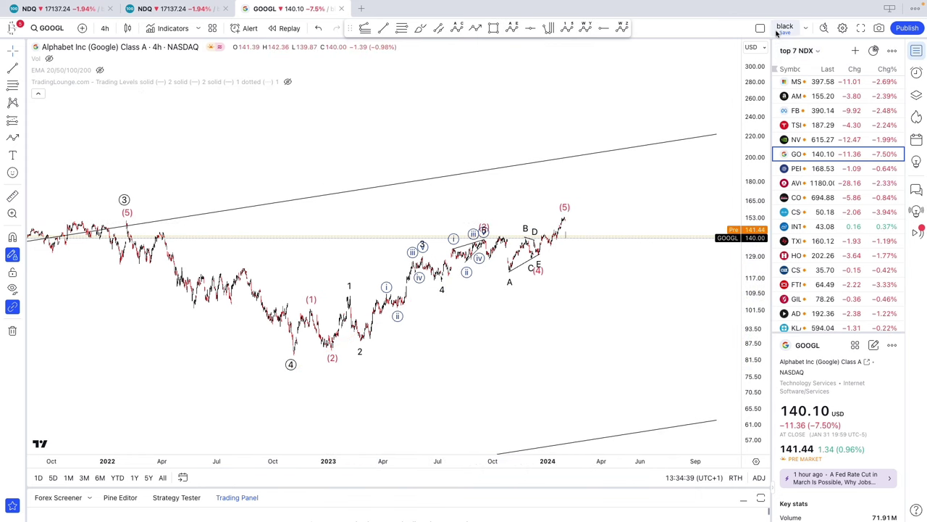
- With the Brush, trace the GOOGL advance from the circled wave 4 low to wave (5), then remove the stroke
{"action": "scroll", "coordinate": [584, 272], "scroll_direction": "down", "scroll_amount": 1}
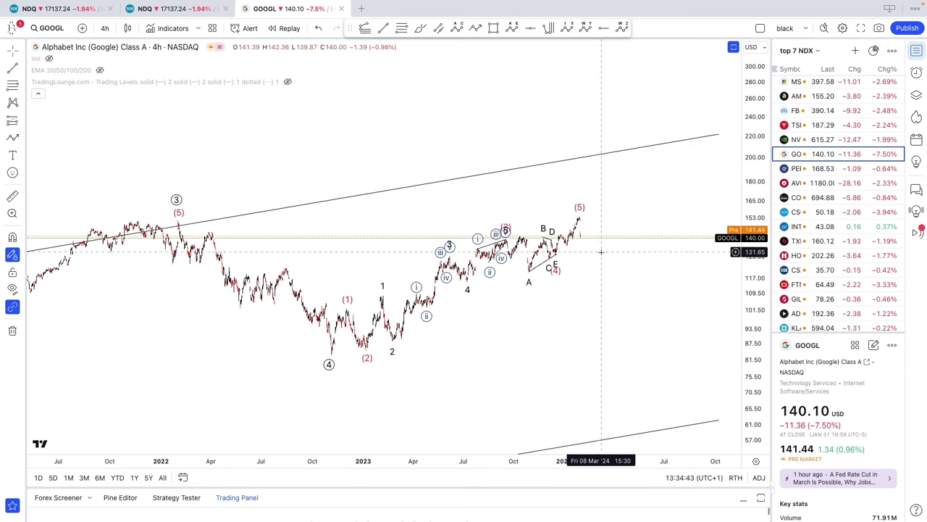
{"action": "left_click", "coordinate": [418, 31]}
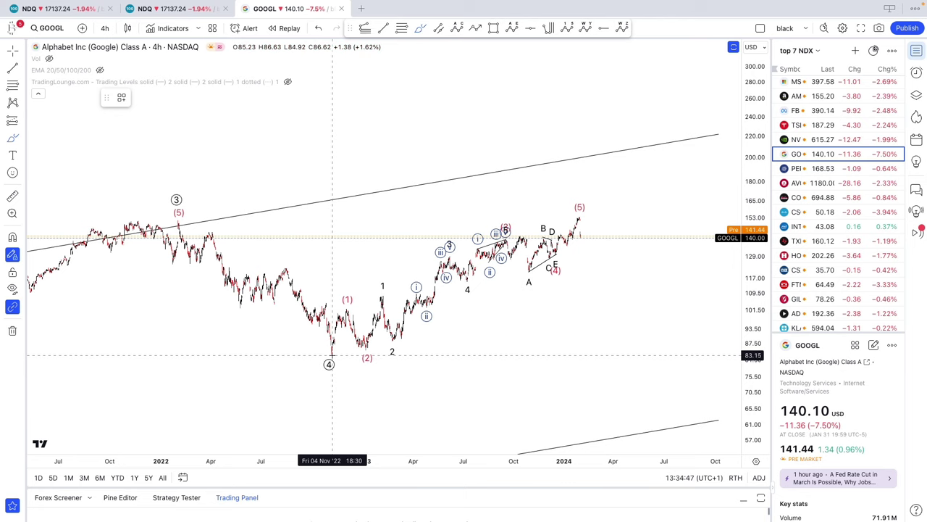
{"action": "left_click_drag", "start_coordinate": [332, 355], "coordinate": [581, 208]}
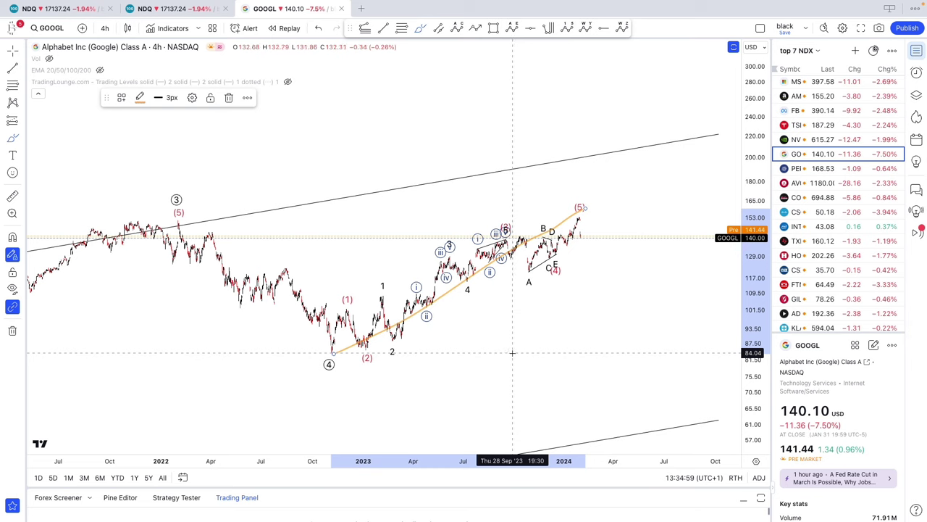
{"action": "key", "text": "Escape"}
{"action": "key", "text": "Delete"}
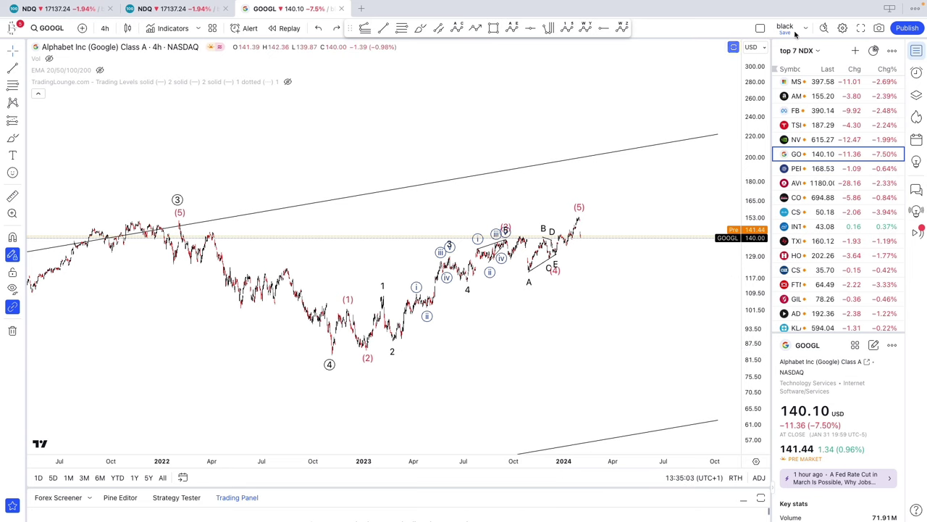
- Show the GOOGL wave count over a longer period reaching back to late 2020
{"action": "left_click_drag", "start_coordinate": [757, 75], "coordinate": [749, 94]}
{"action": "scroll", "coordinate": [722, 164], "scroll_direction": "down", "scroll_amount": 2}
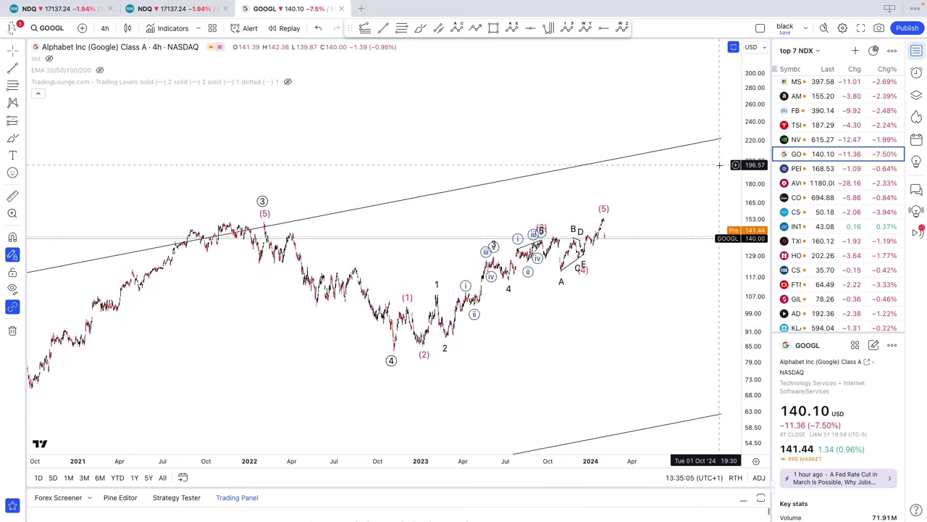